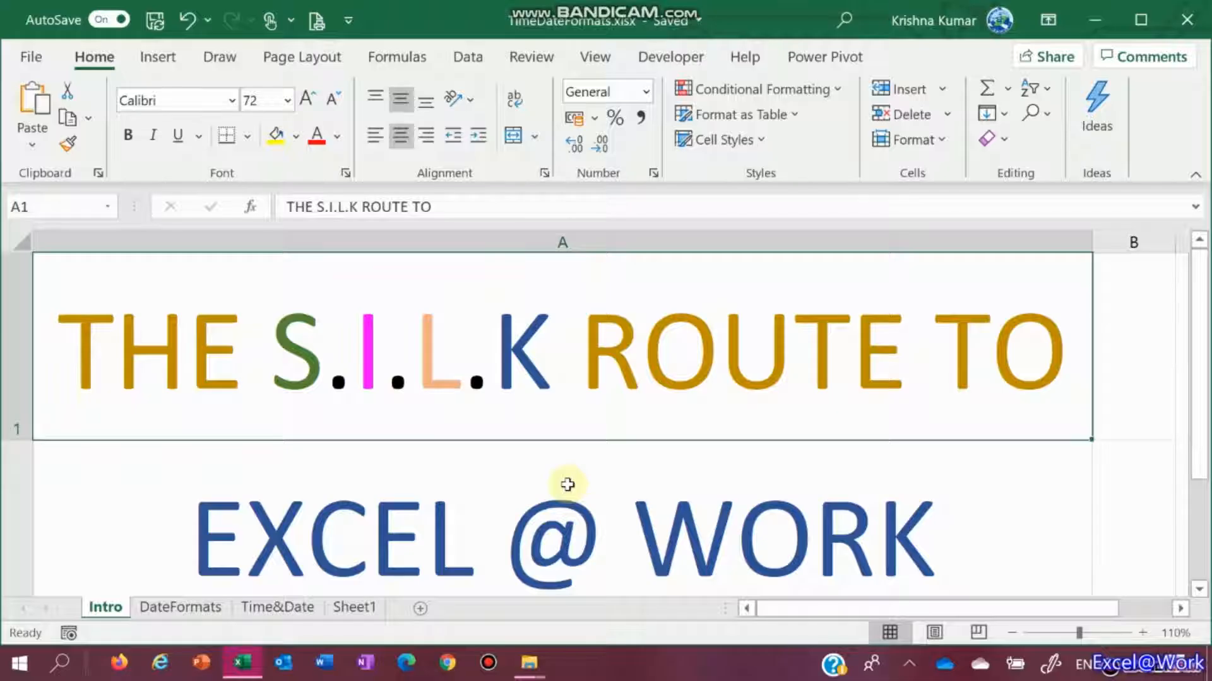
Look through the built-in time formats for cell A2 on the DateFormats sheet without applying one
key(ctrl+Page_Down)
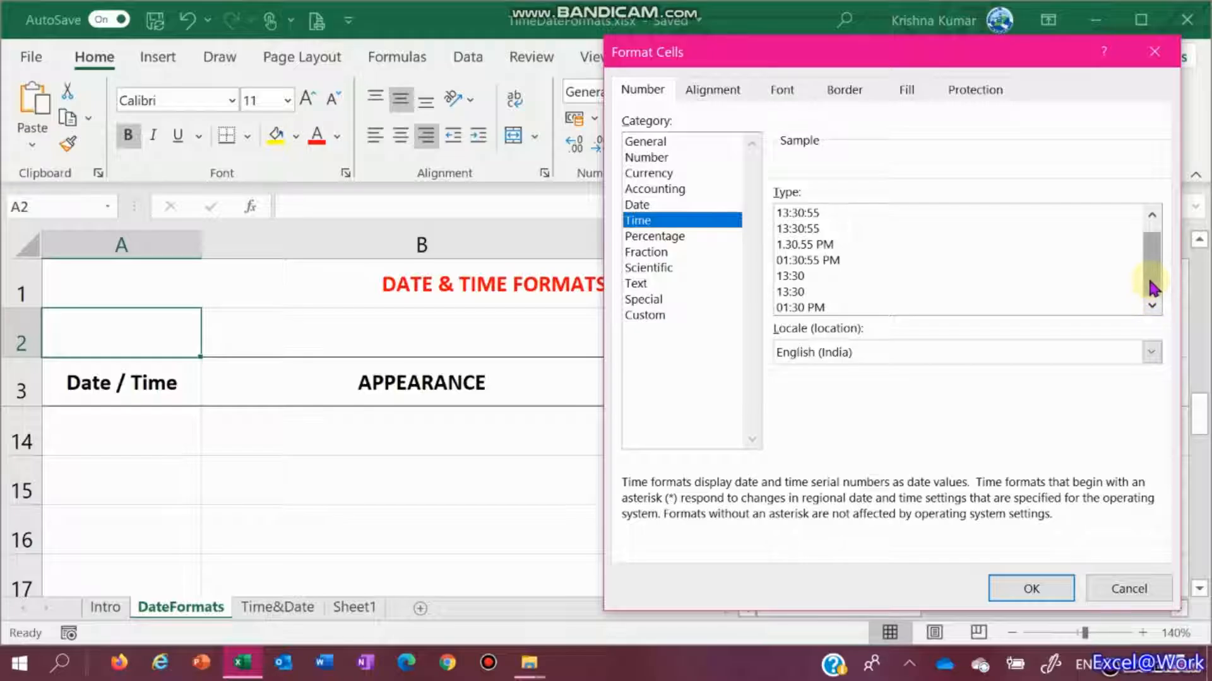
drag(1153, 293, 1153, 276)
click(1124, 593)
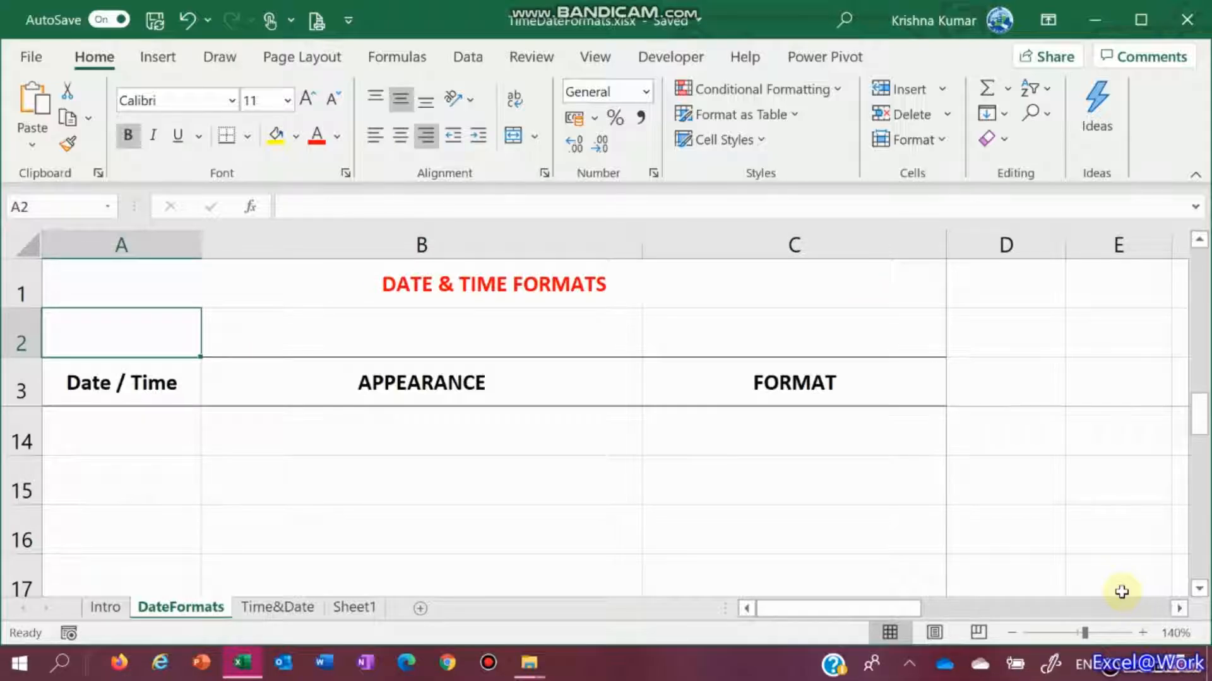
Enter "Format Cells" in A2 and "Number" in B2 of the DateFormats sheet
text(Fomr)
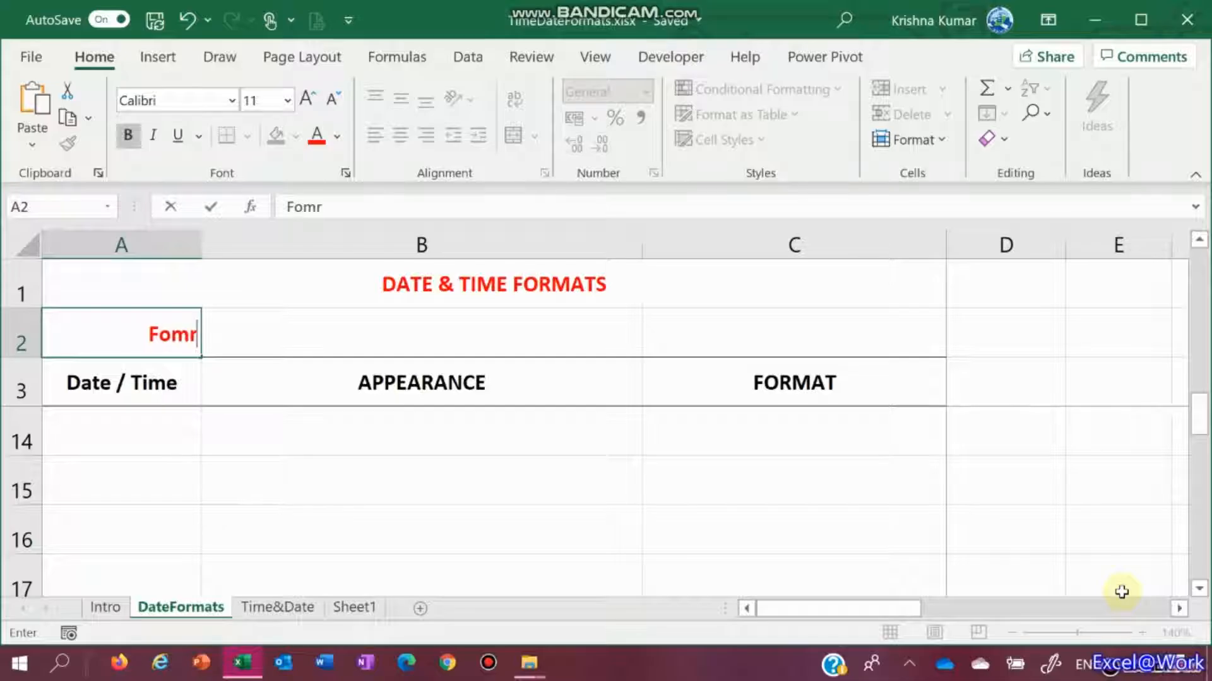
key(BackSpace)
key(BackSpace)
text(rmat Cells)
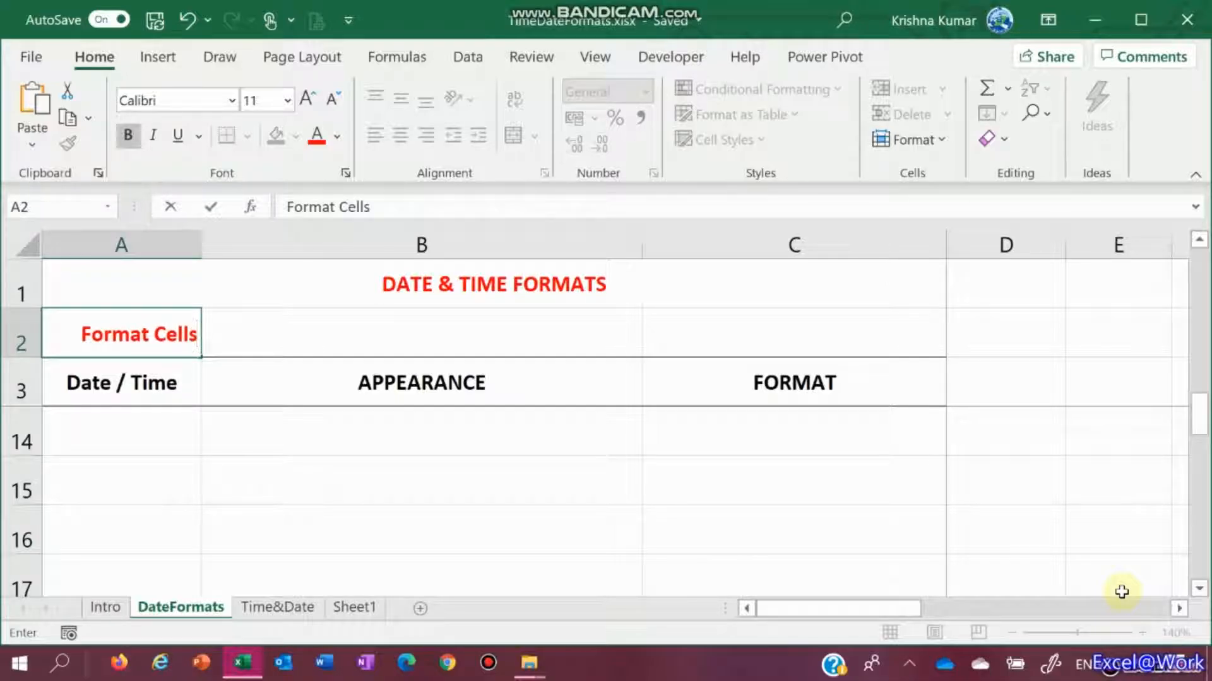
key(Tab)
text(Numb)
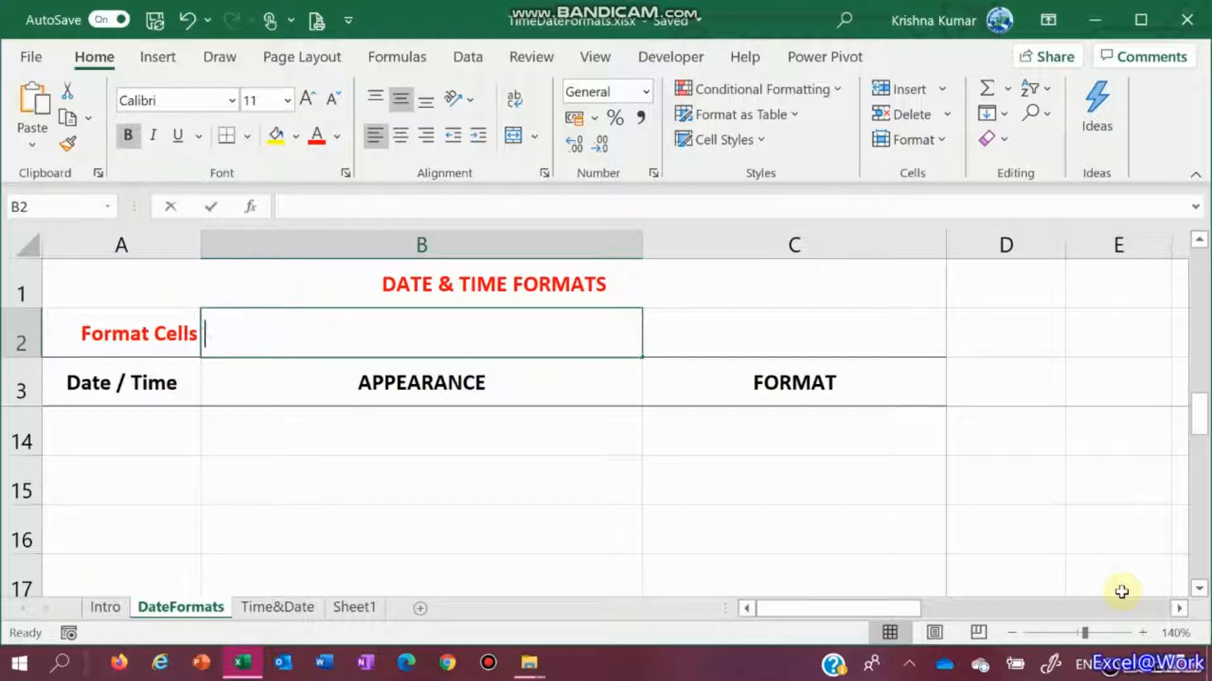
text(er)
key(Tab)
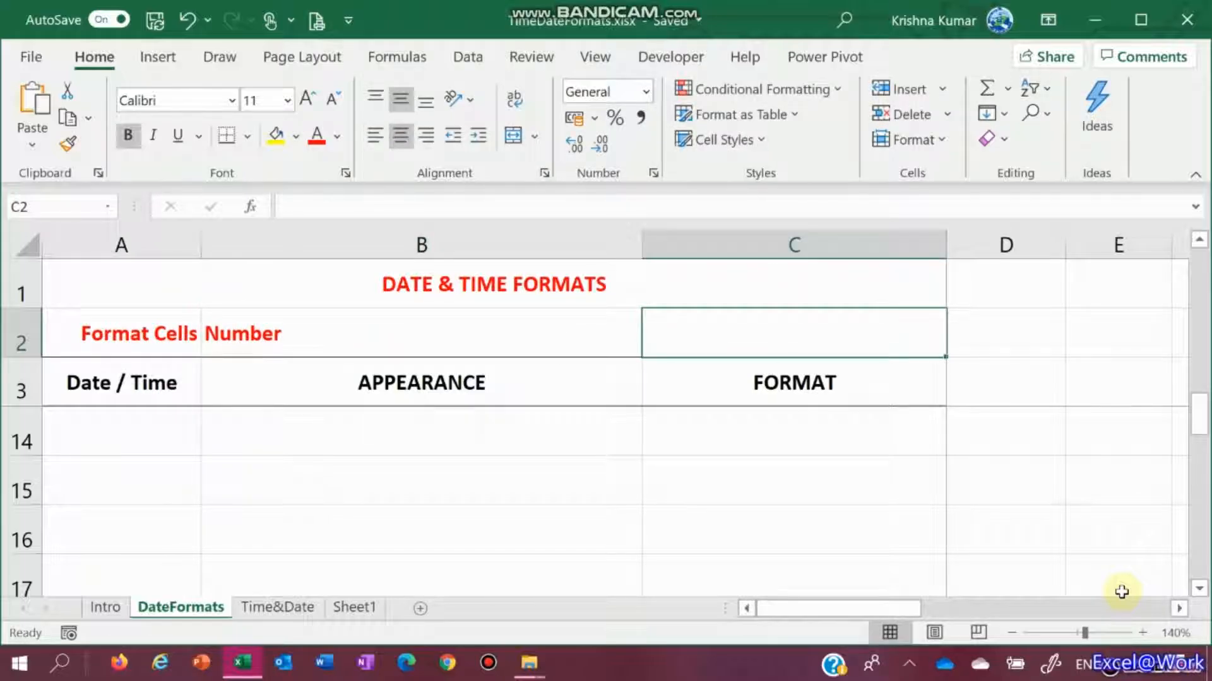
Enter the note "Shortcut Key : Ctrl + 1" in cell C2
text(Sho)
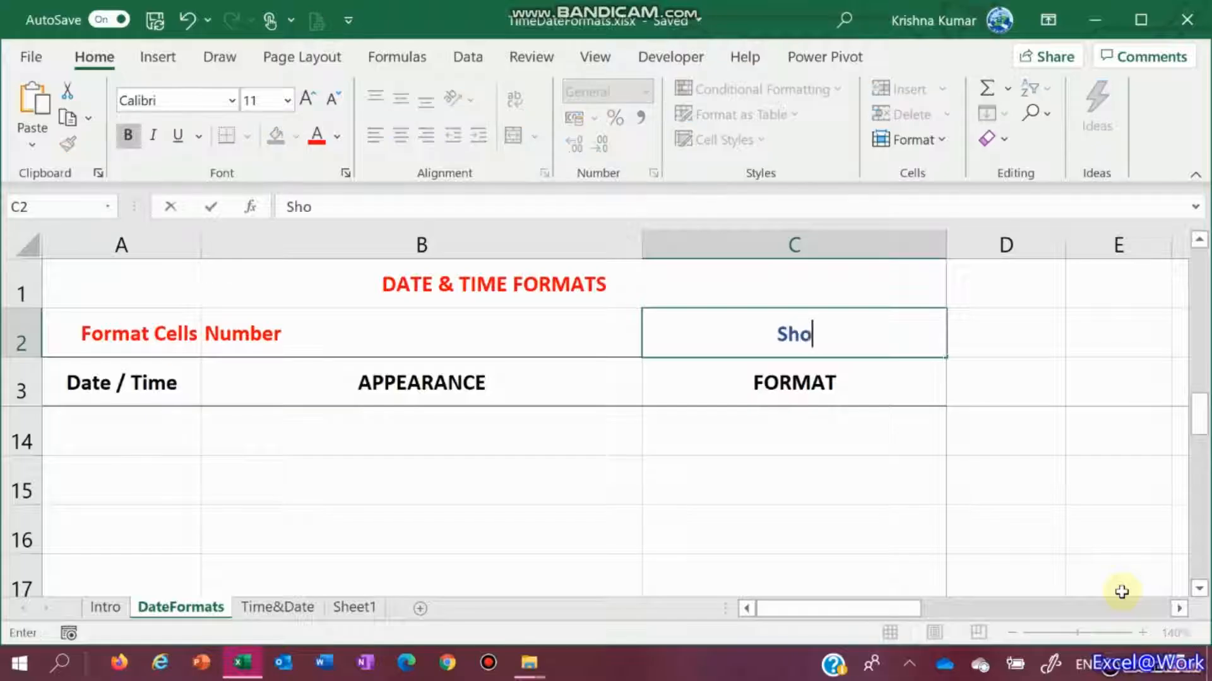
text(rtcut Ke)
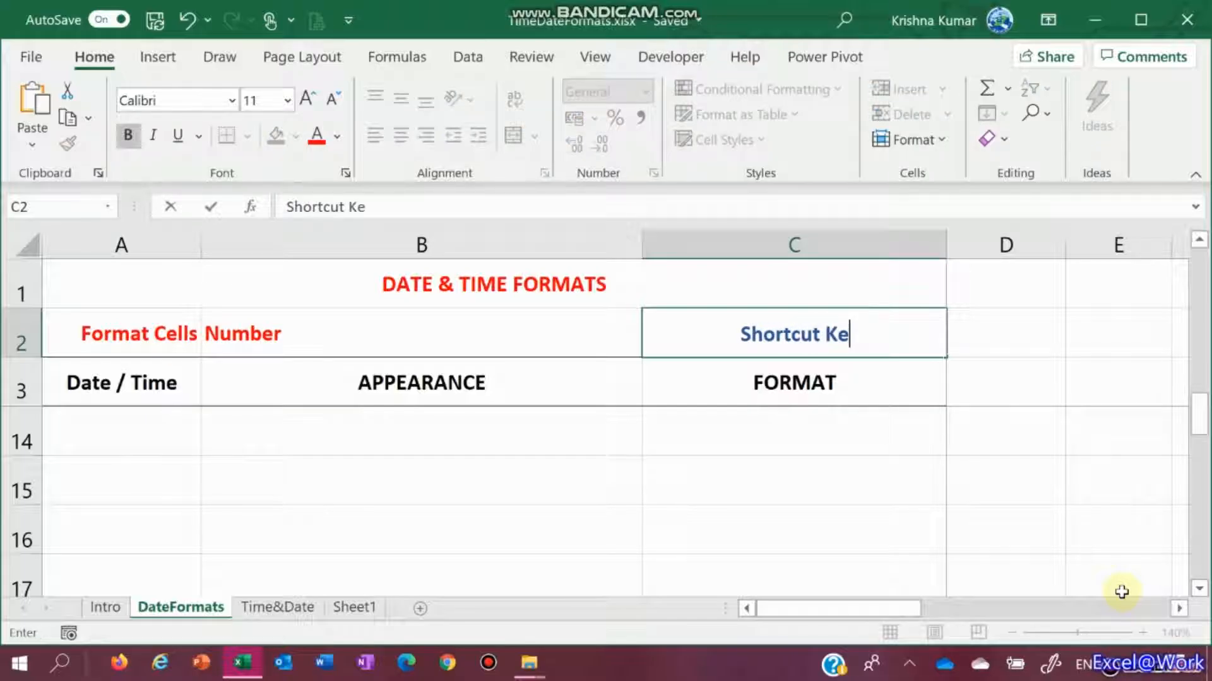
text(y : C)
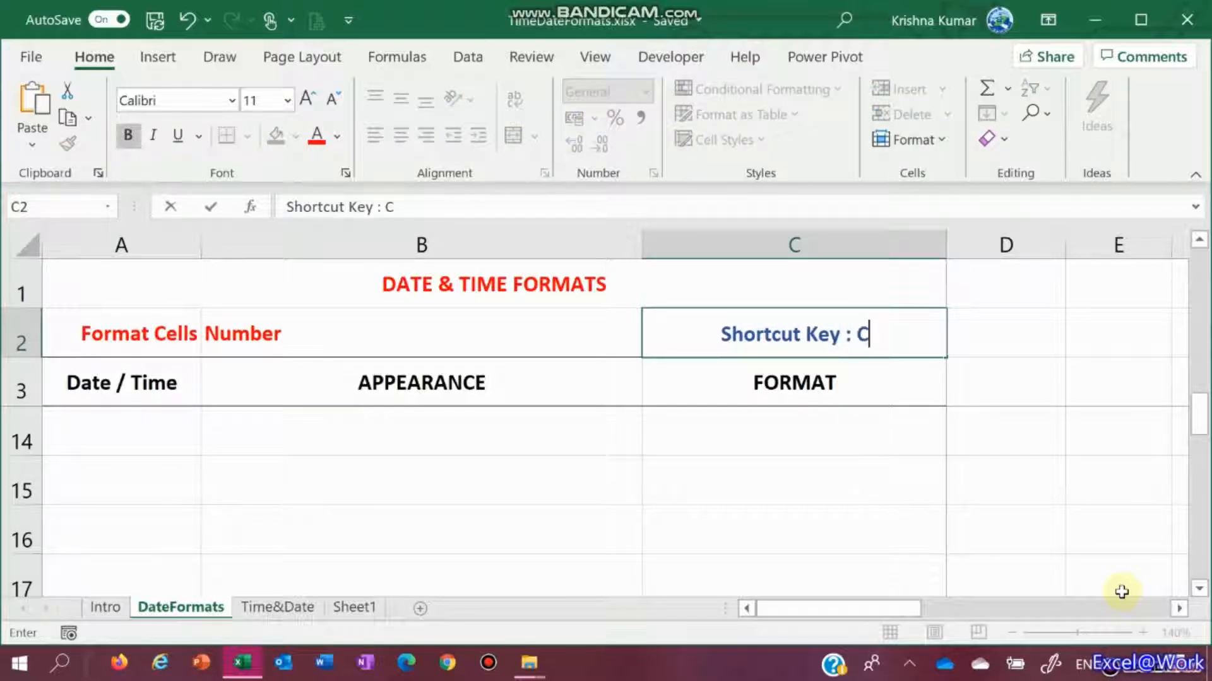
text(trl )
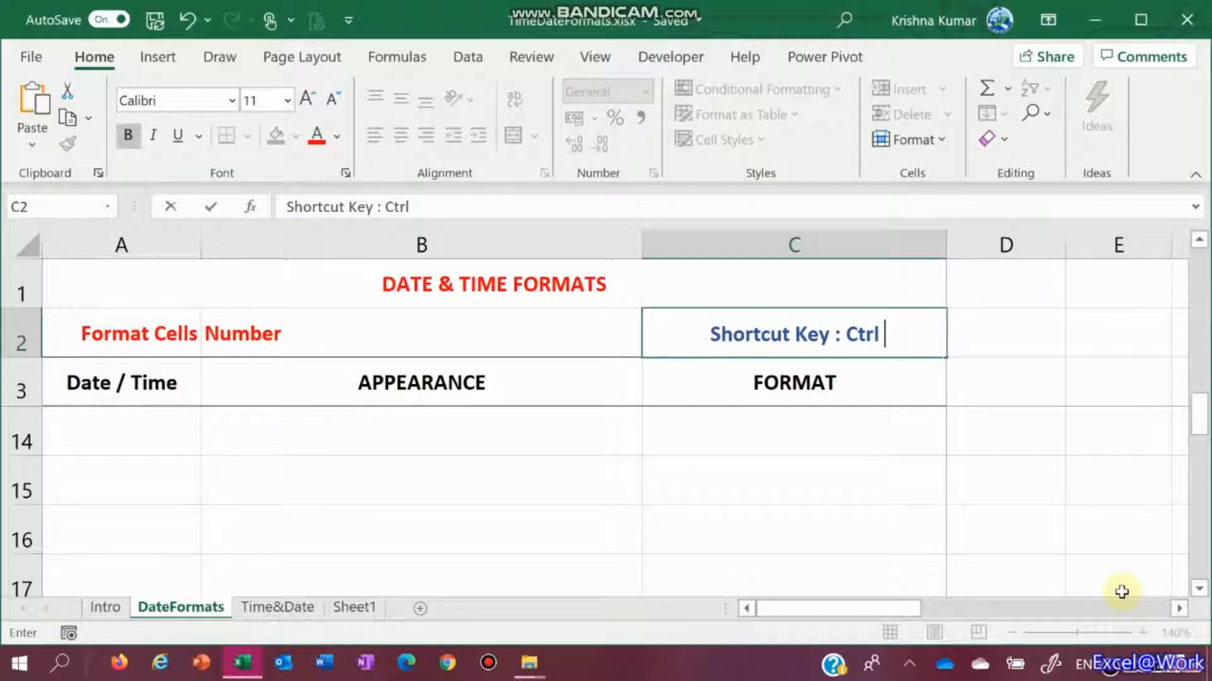
text(+ 1)
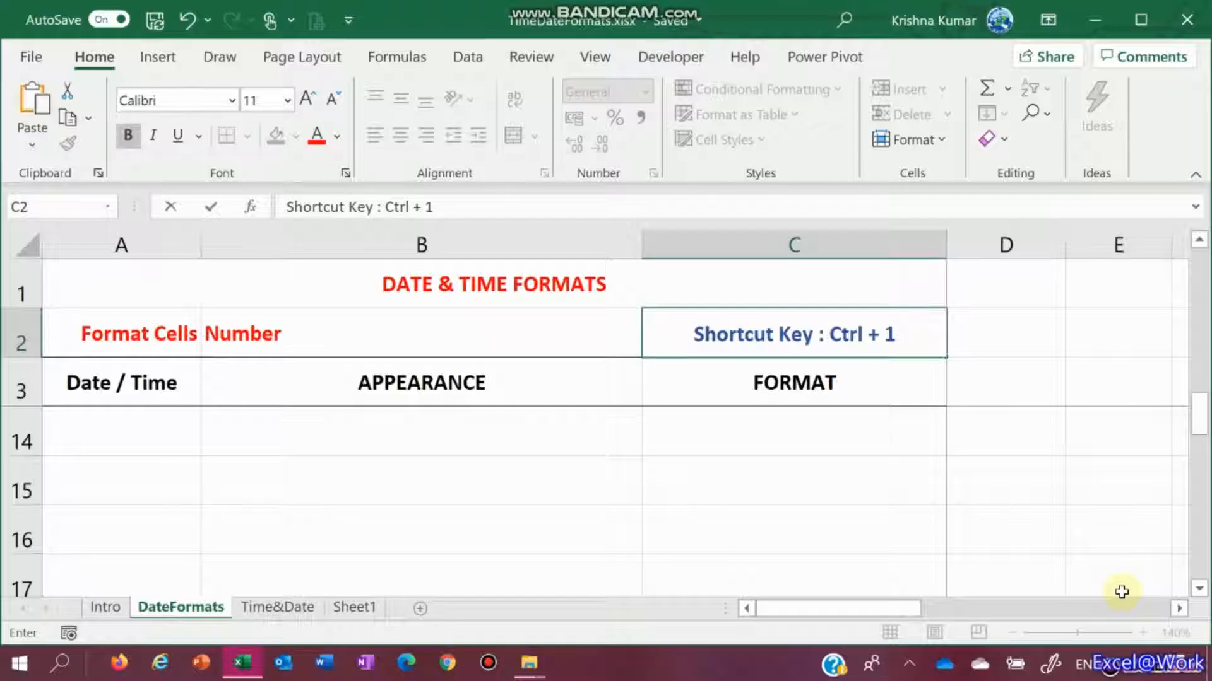
key(Return)
key(Up)
key(Left)
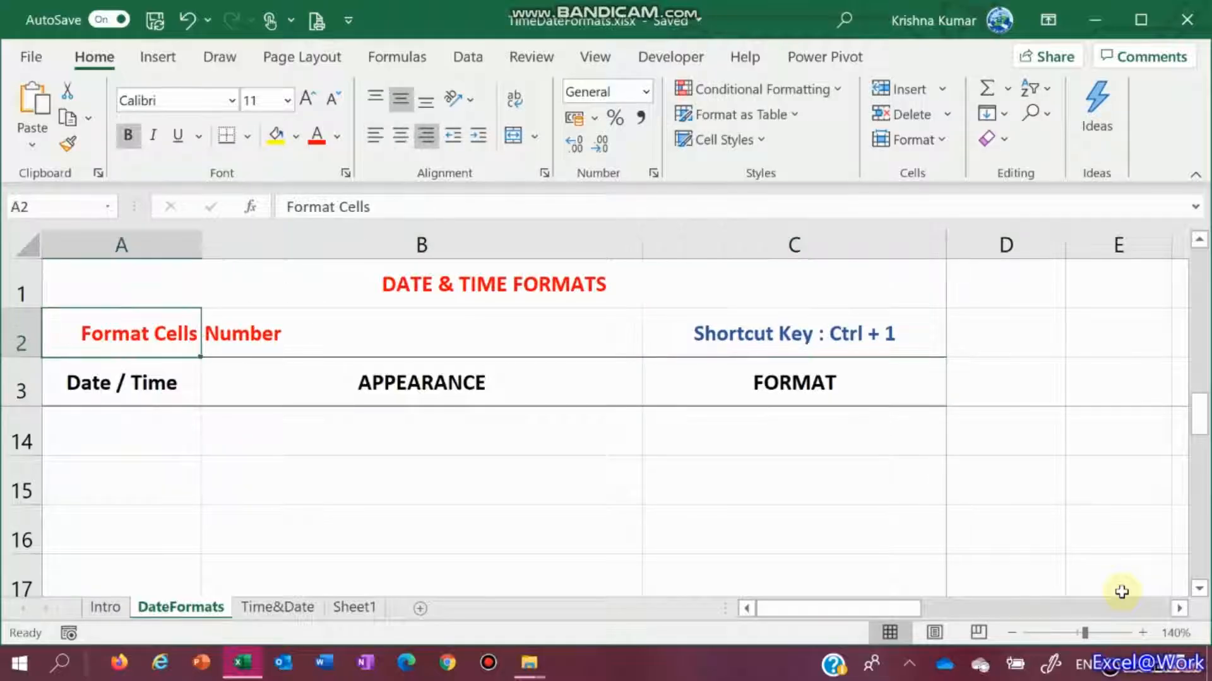
Enter the date 17/11/2020 in cell A4 under the Date / Time heading
key(Down)
key(Down)
key(Down)
key(Up)
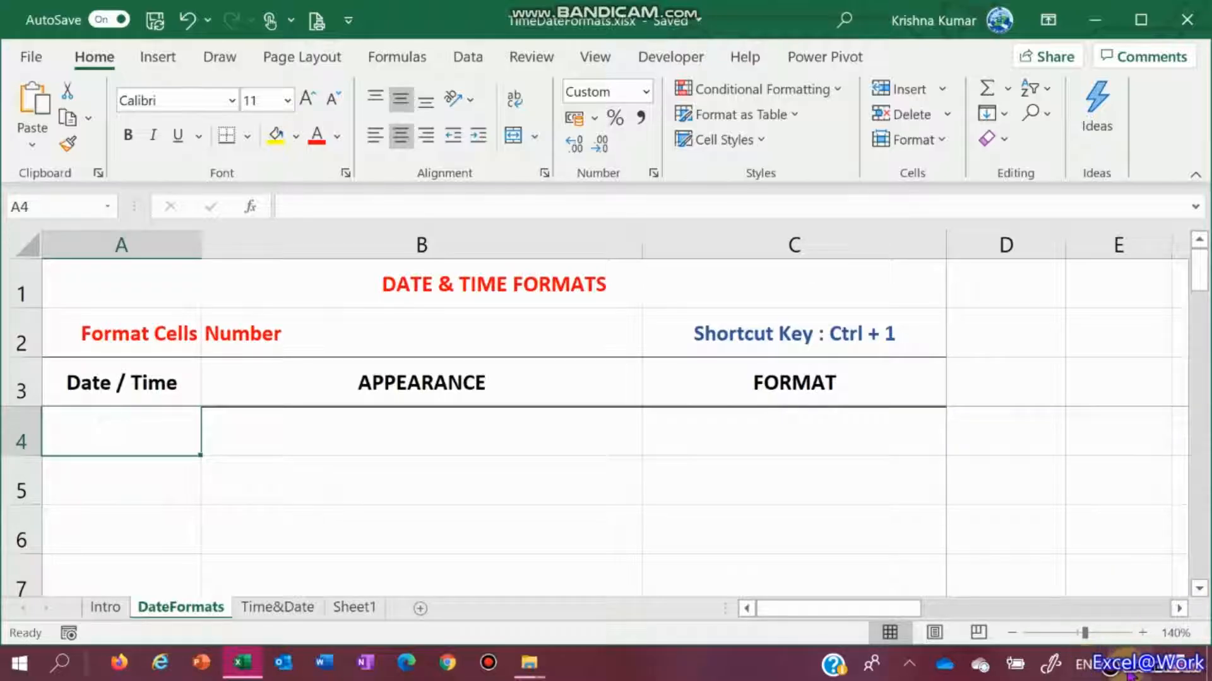
text(1)
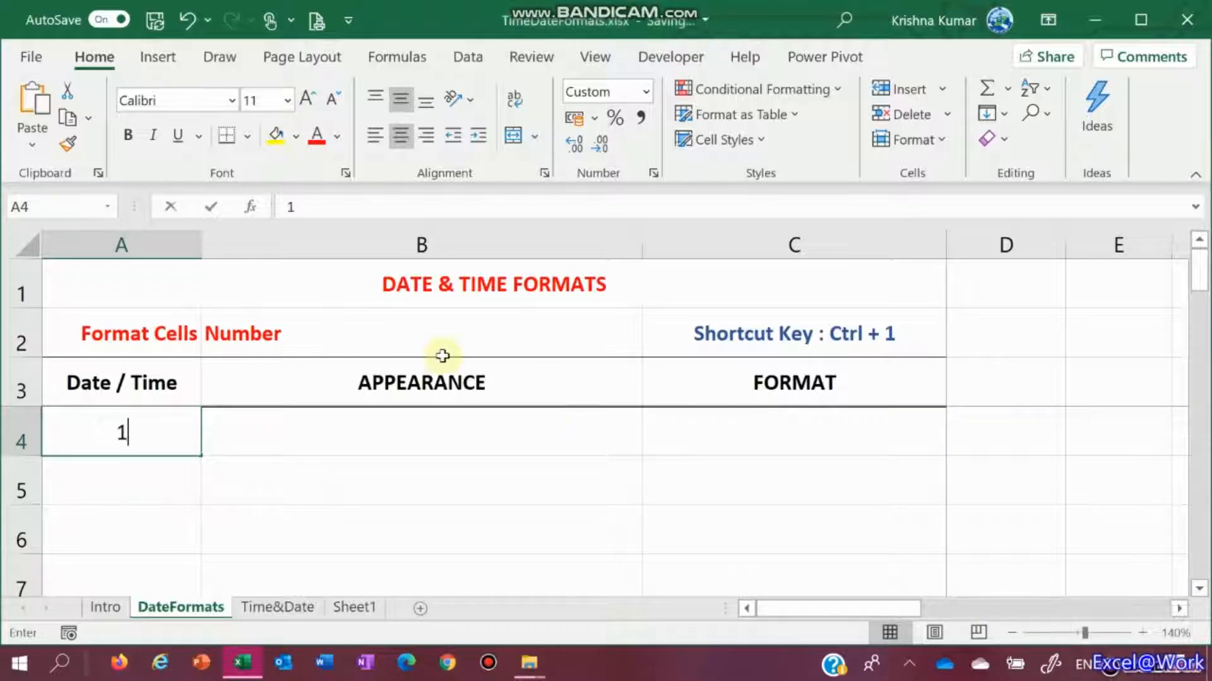
text(7/)
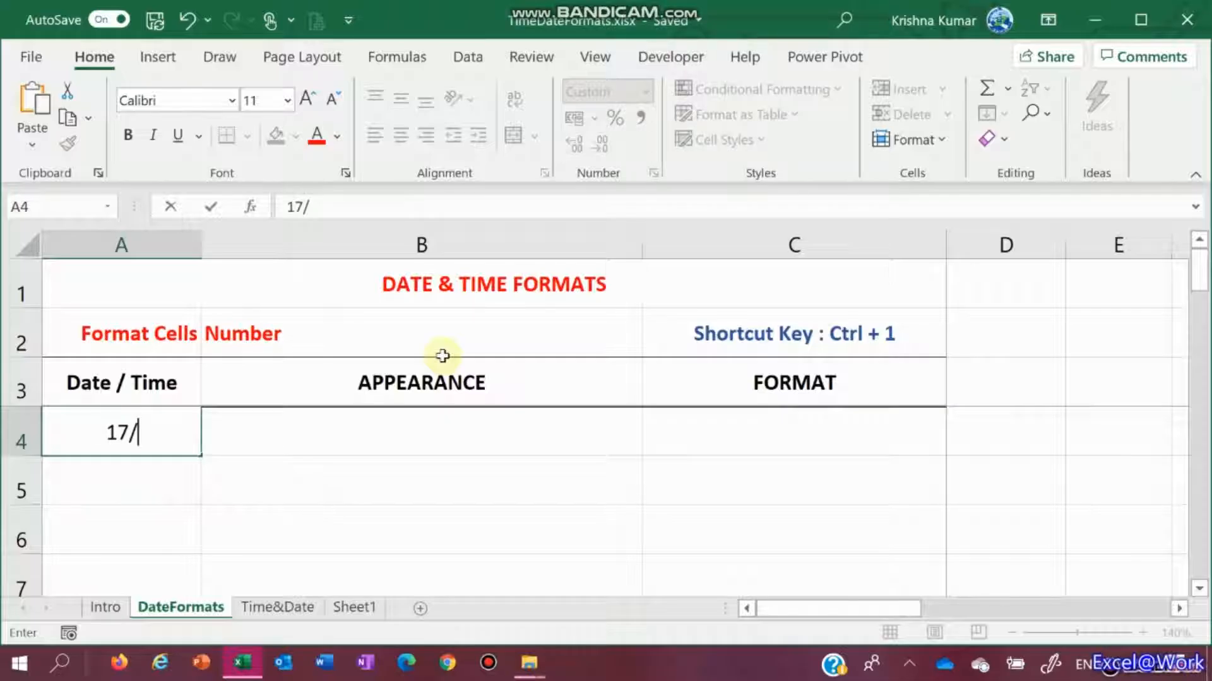
text(11/2020)
key(Return)
key(Up)
key(Down)
key(Up)
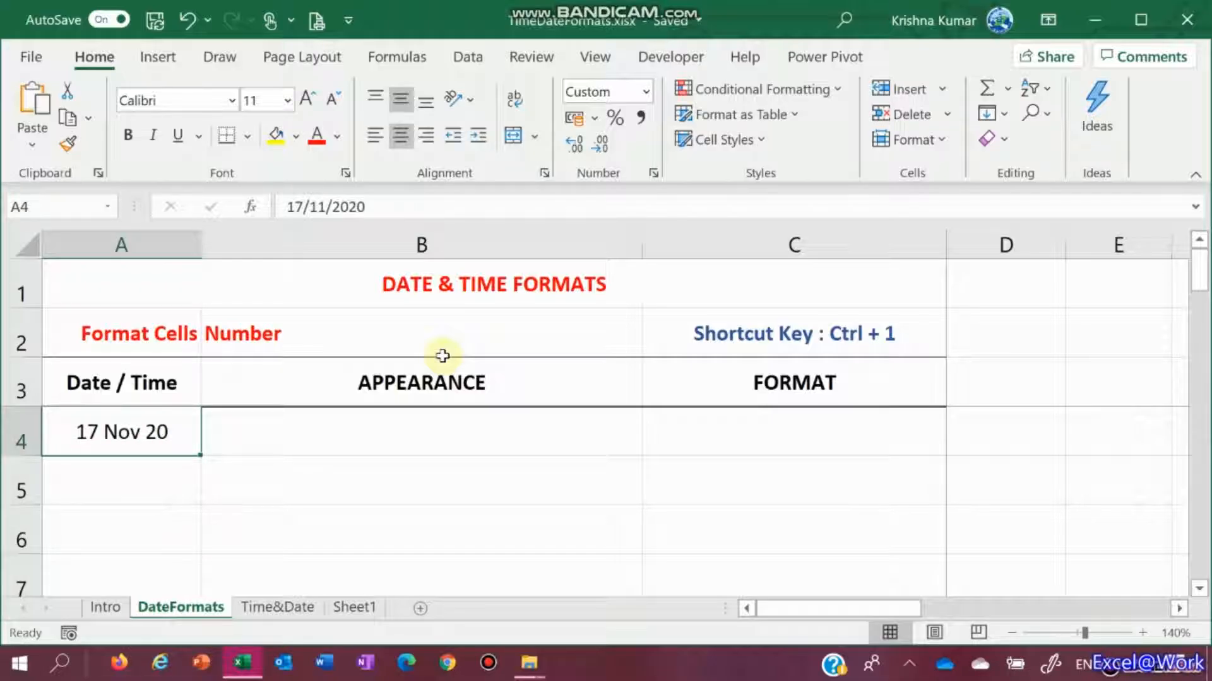
Replace the date in A4 with the formula =today()
text(=today())
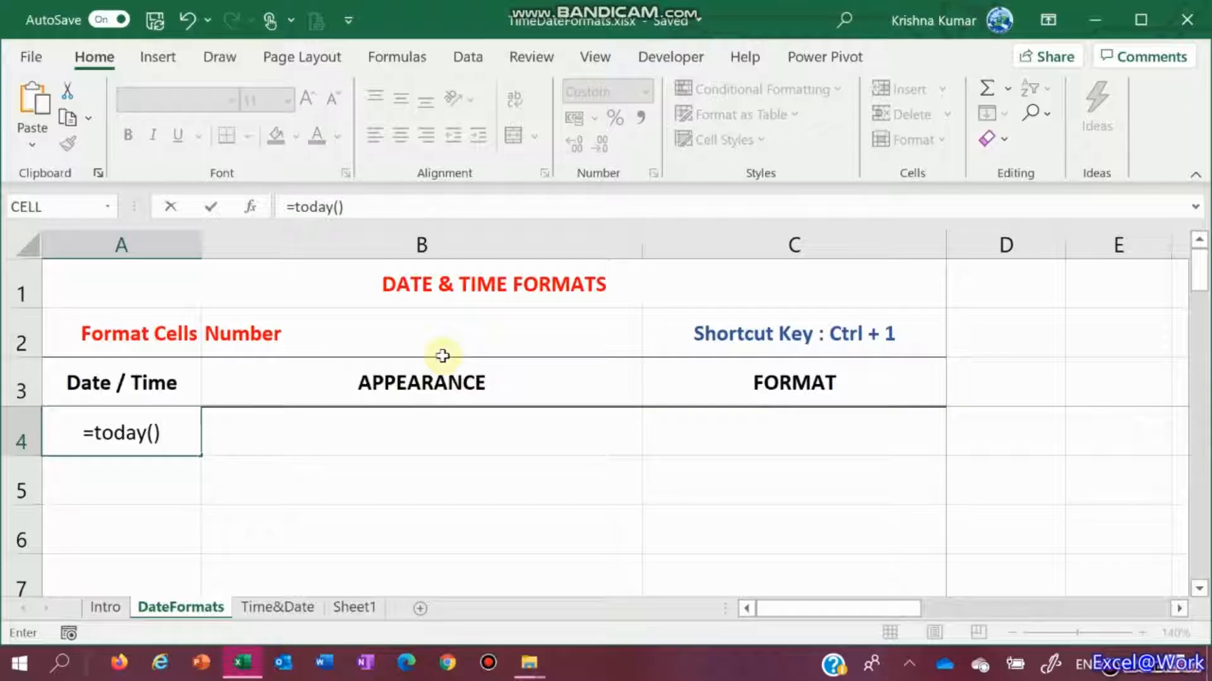
key(Return)
key(Up)
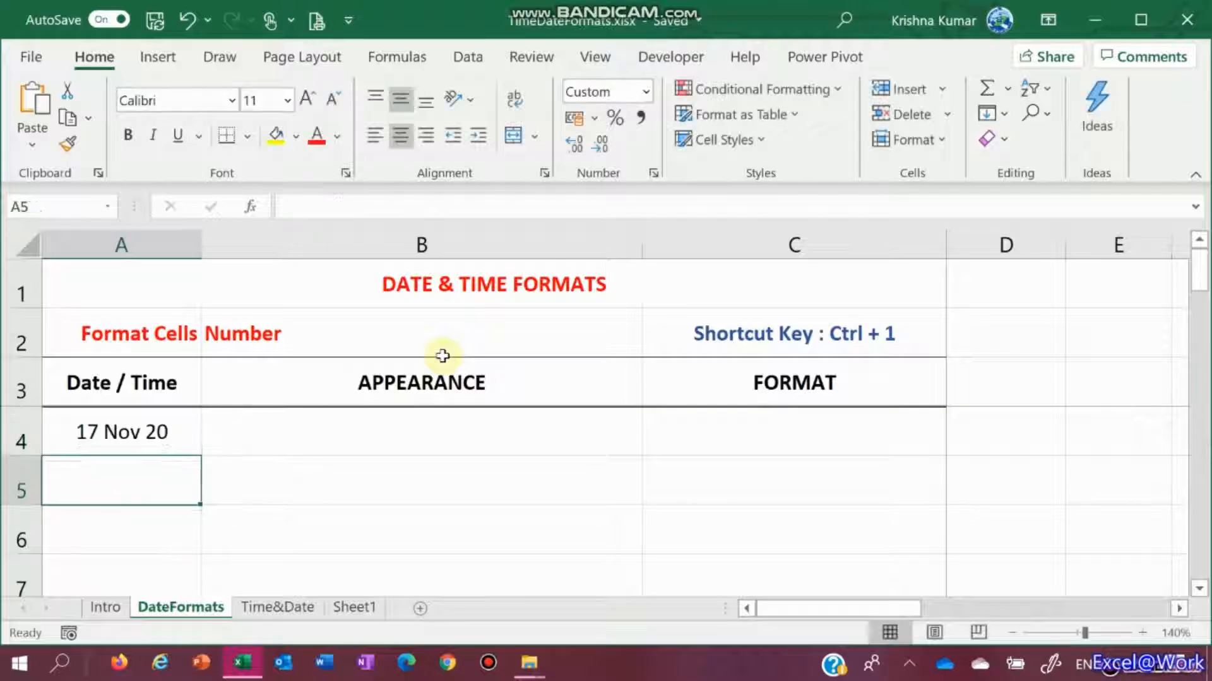
Replace the contents of A4 with the formula =now()
text(=n)
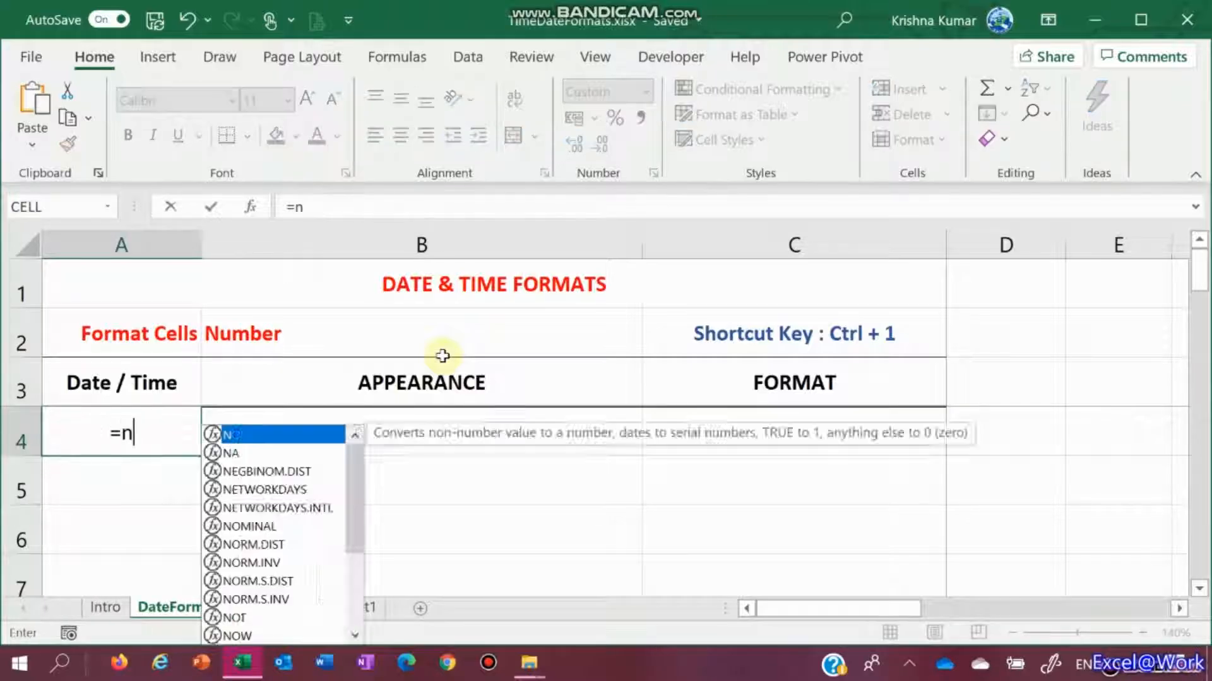
text(ow())
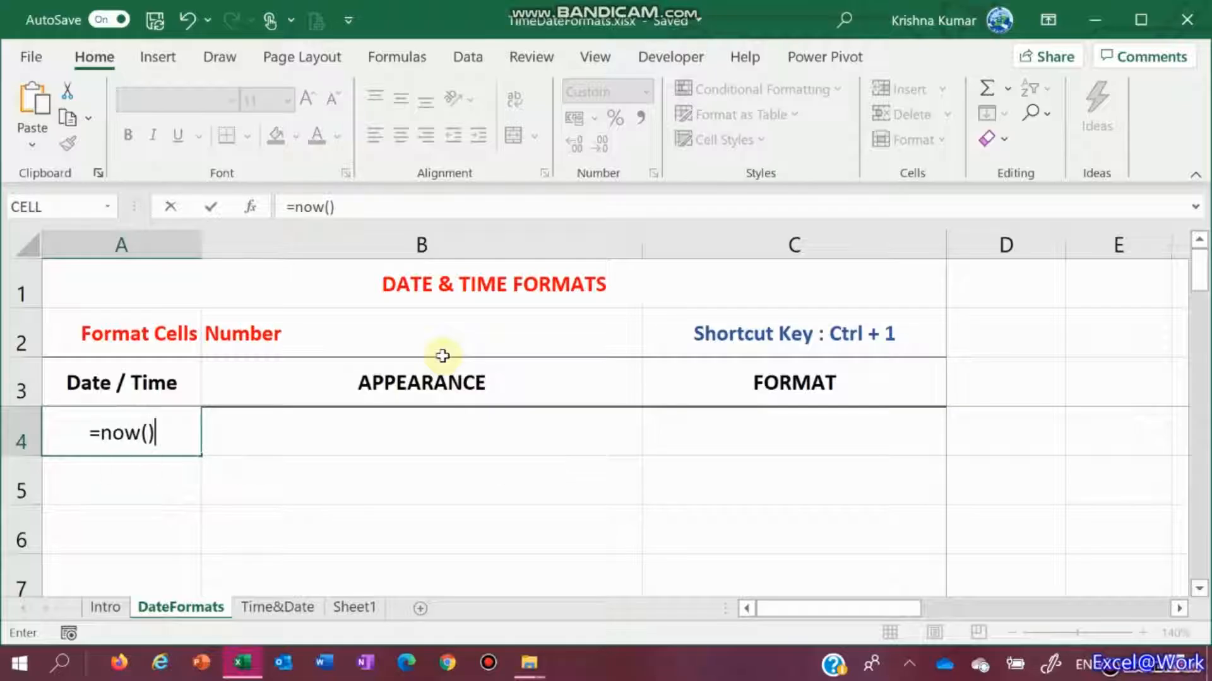
key(ctrl+Return)
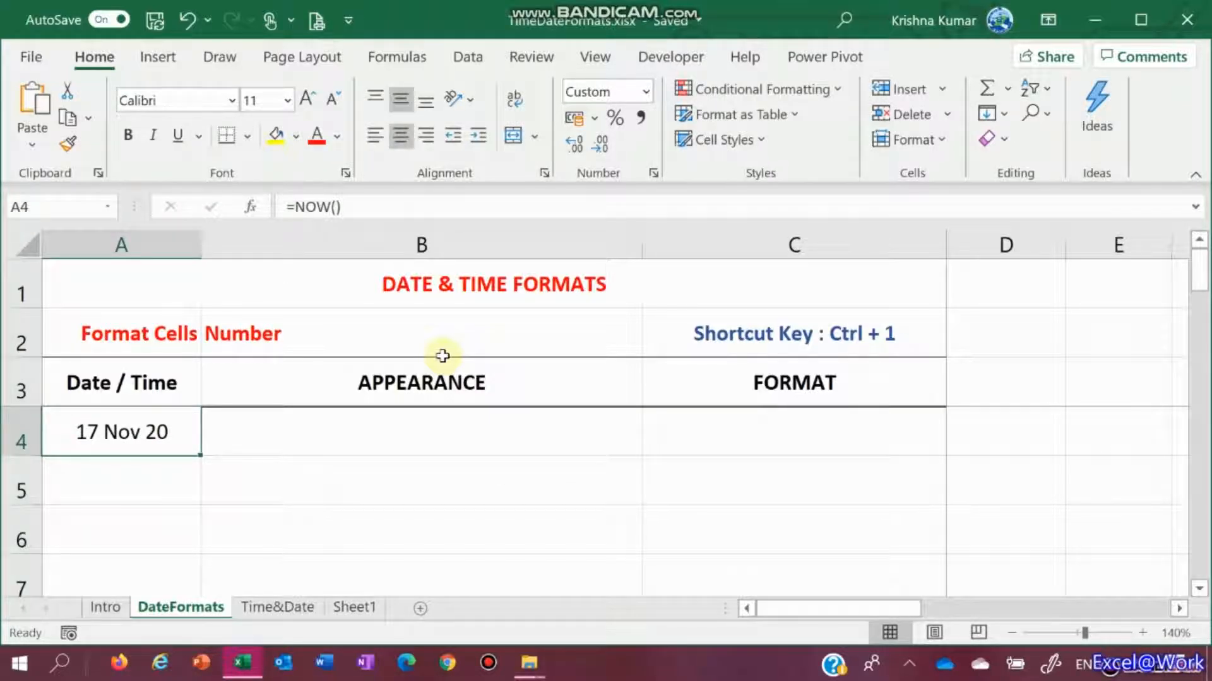
Examine the built-in date formats available for cell B4 without applying one
key(Right)
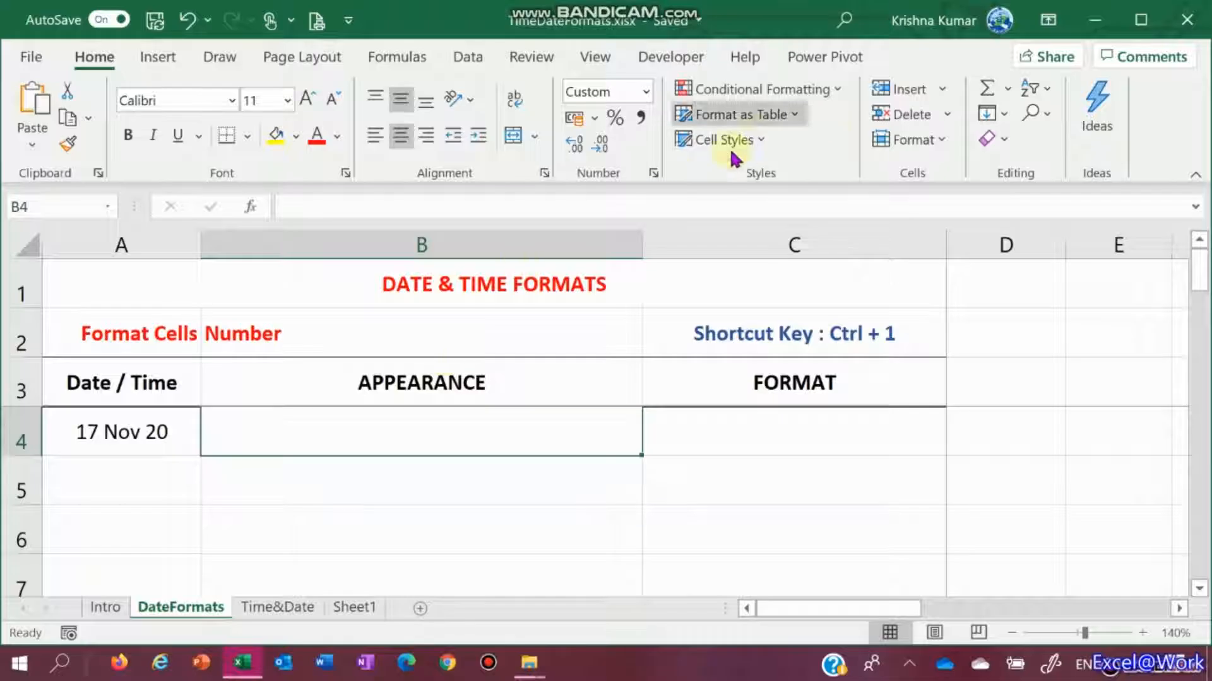
click(655, 176)
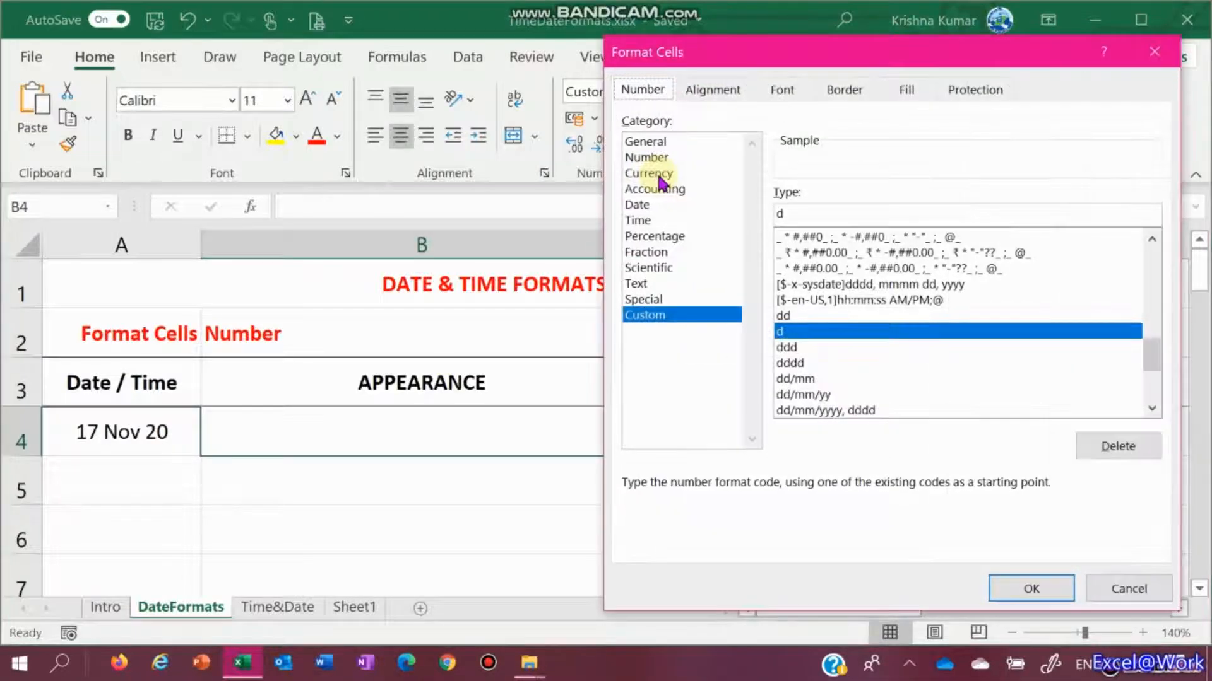
click(639, 205)
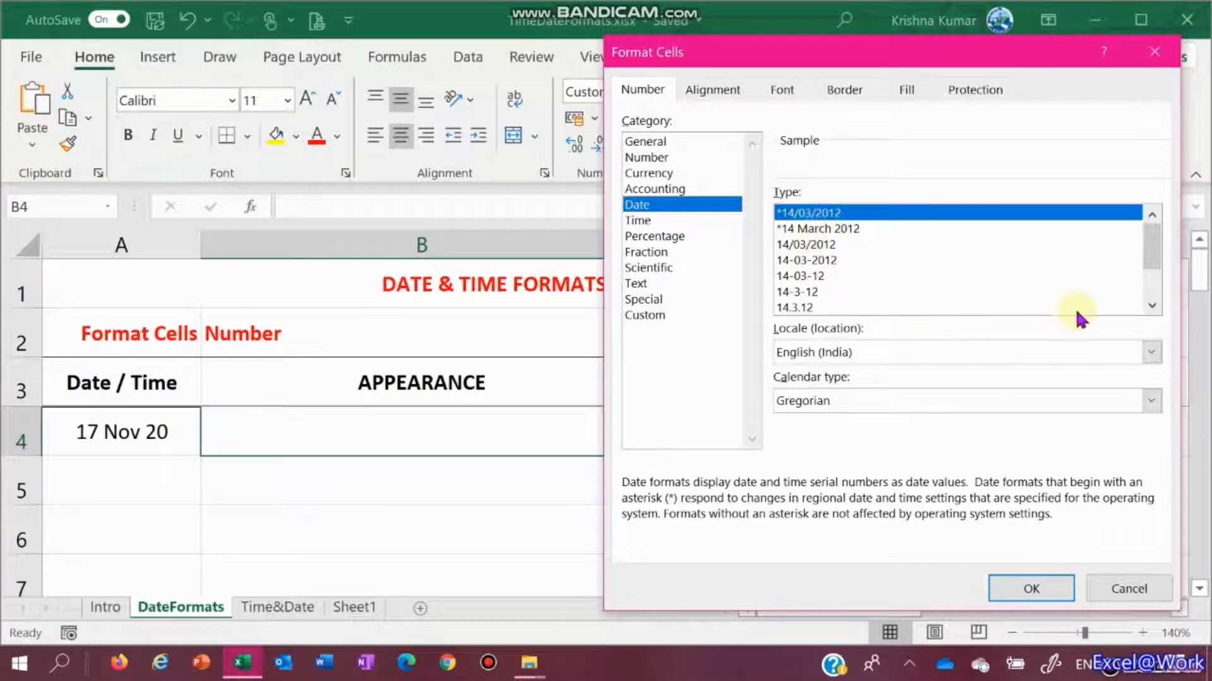
click(1153, 308)
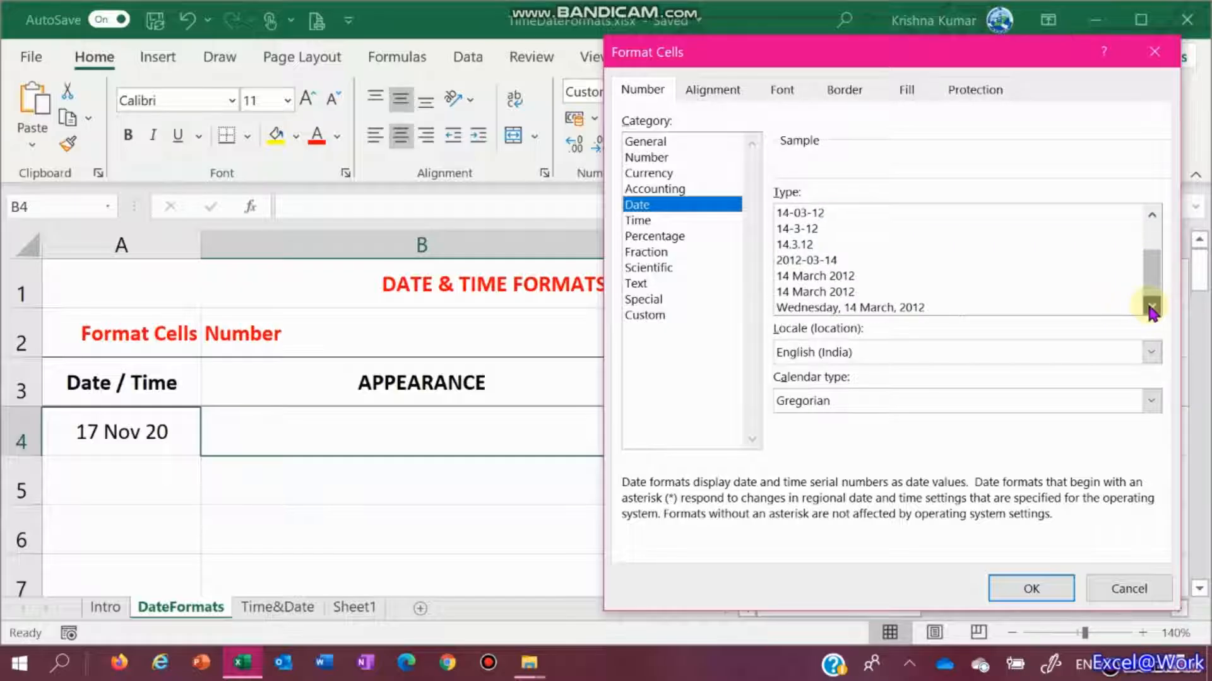
click(1144, 593)
Look up the custom format code d, enter it as text in C4, and link B4 to the date with =A4
click(792, 430)
click(654, 174)
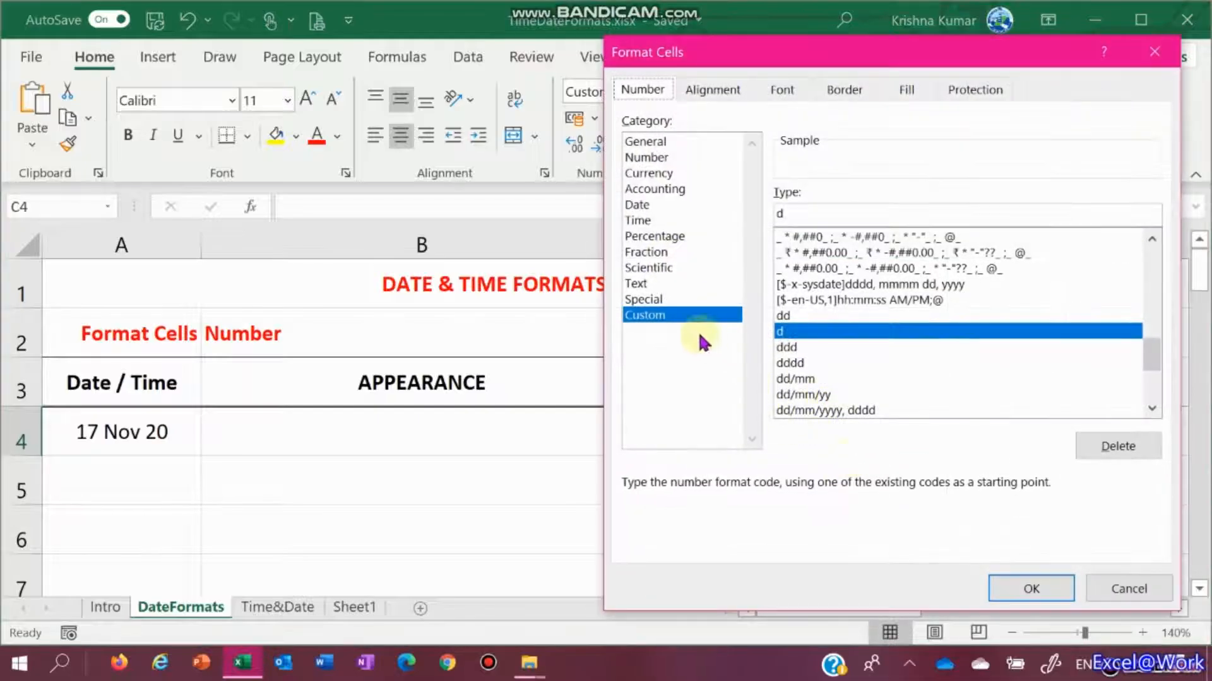
click(796, 218)
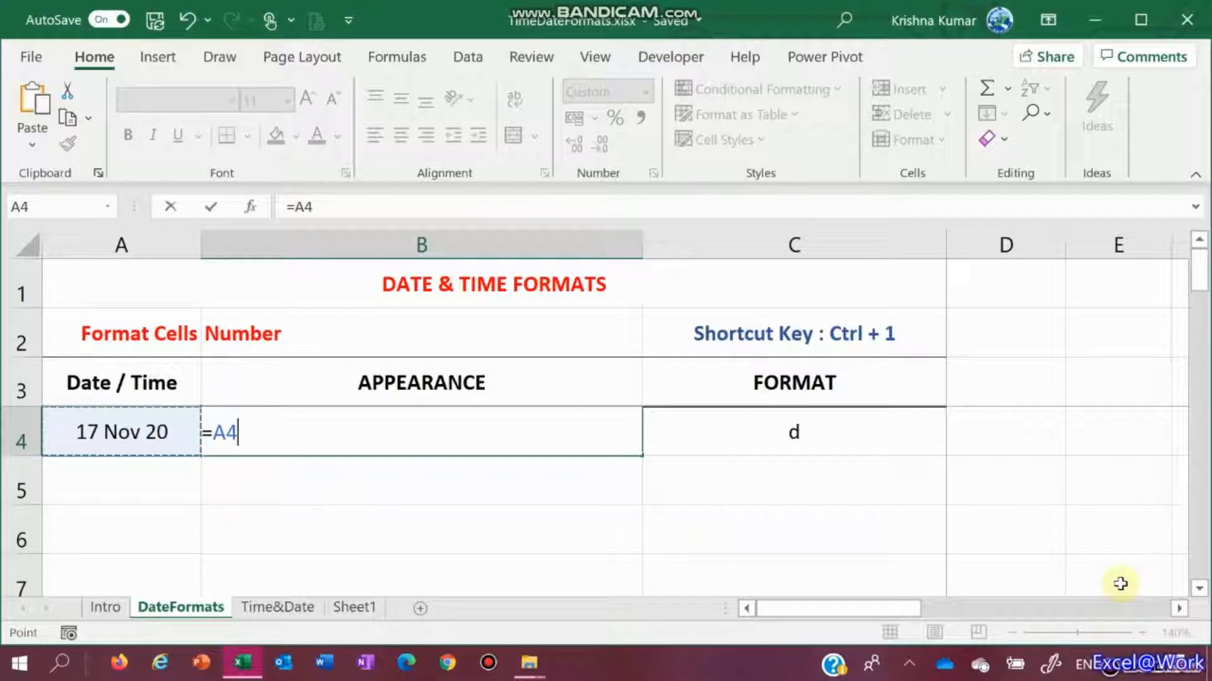
key(Return)
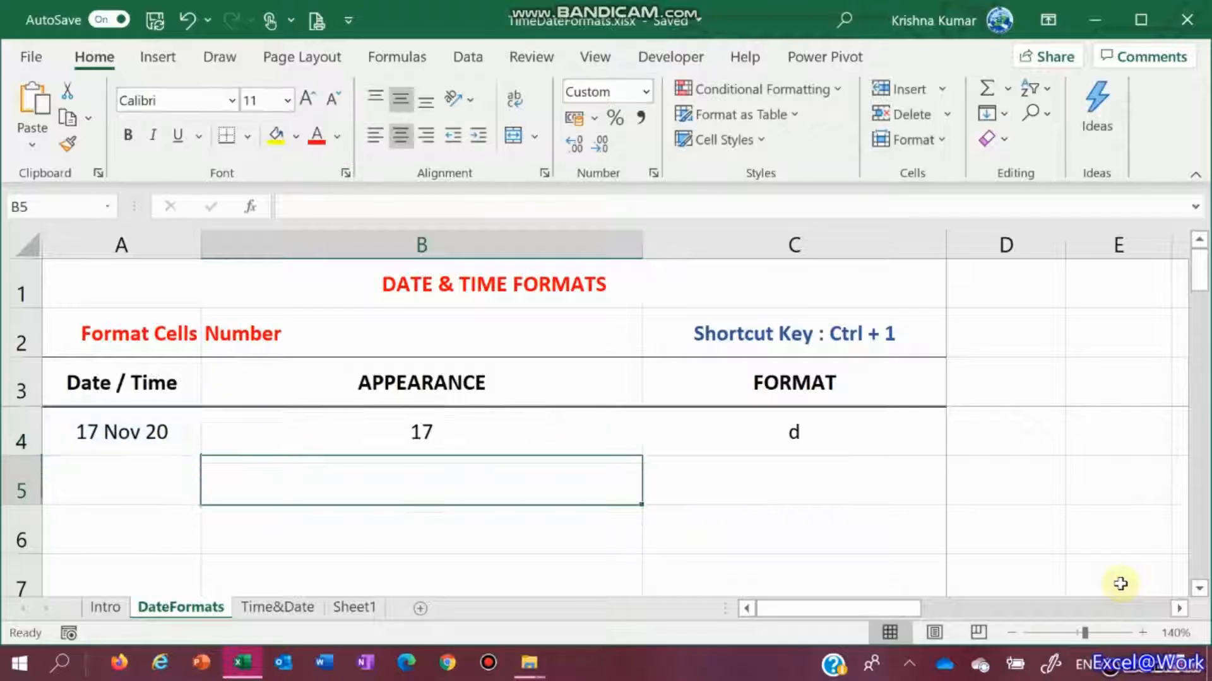
key(Up)
key(Left)
key(Right)
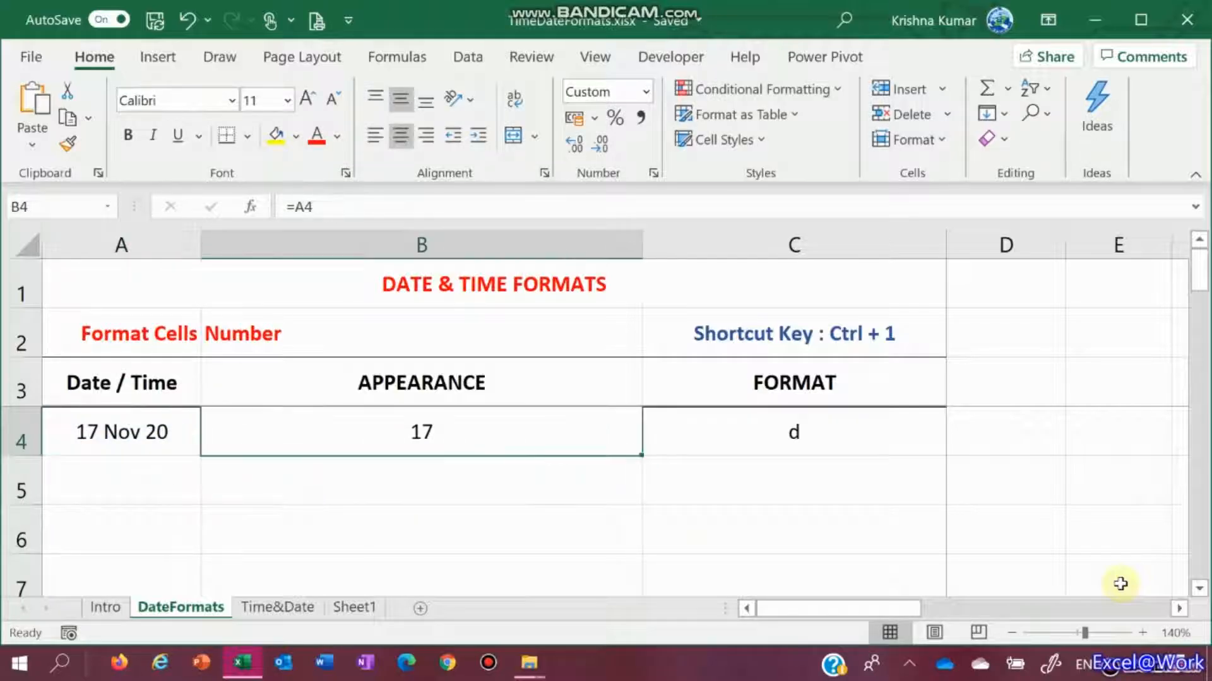
key(Right)
key(Left)
Apply the custom number format d to B4 and compare it with the entries in A4 and C4
key(ctrl+1)
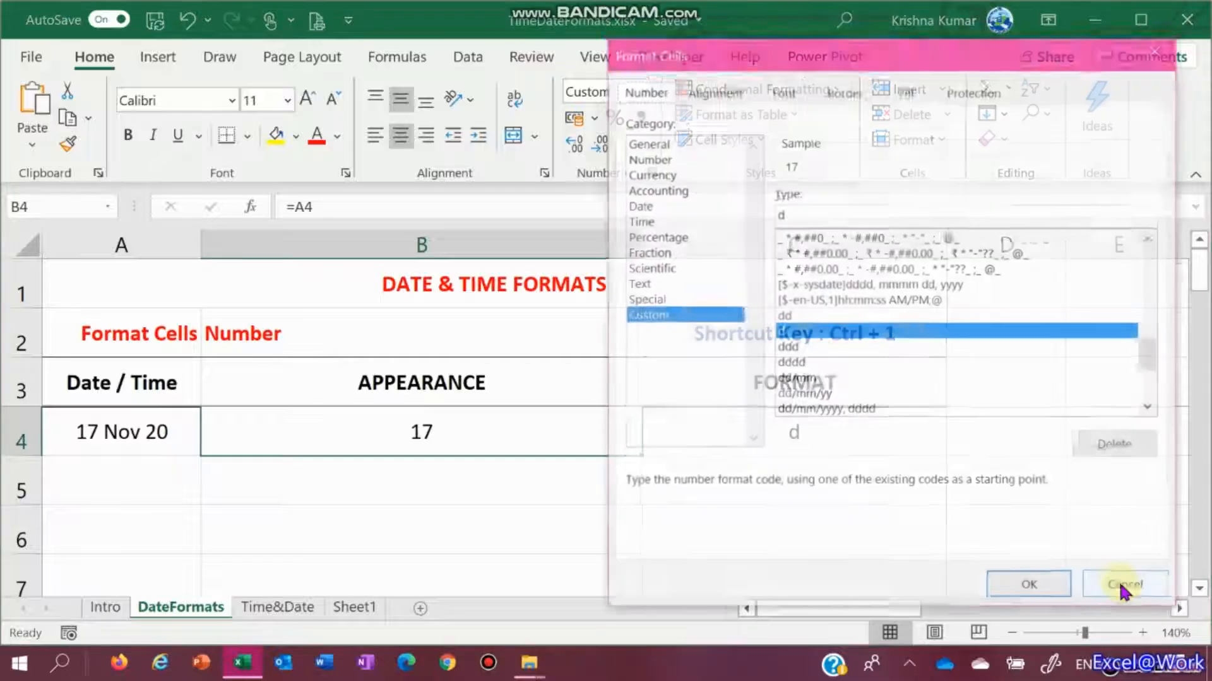
click(1023, 589)
key(Left)
key(Right)
key(Left)
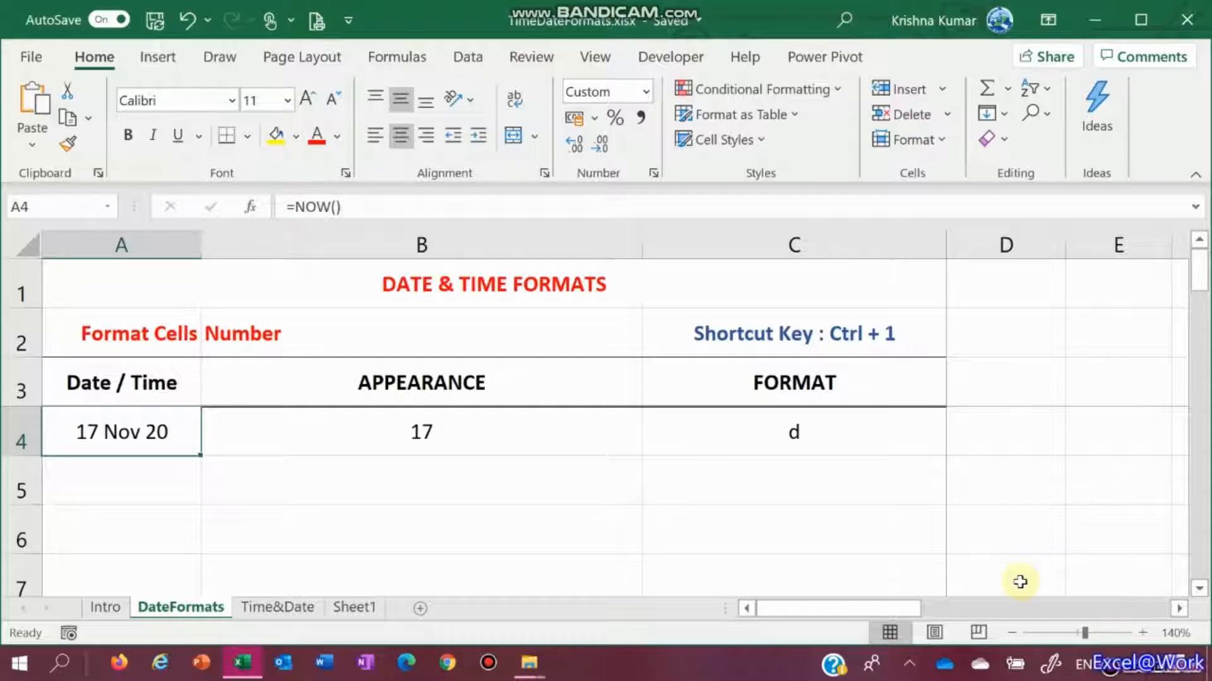
key(Right)
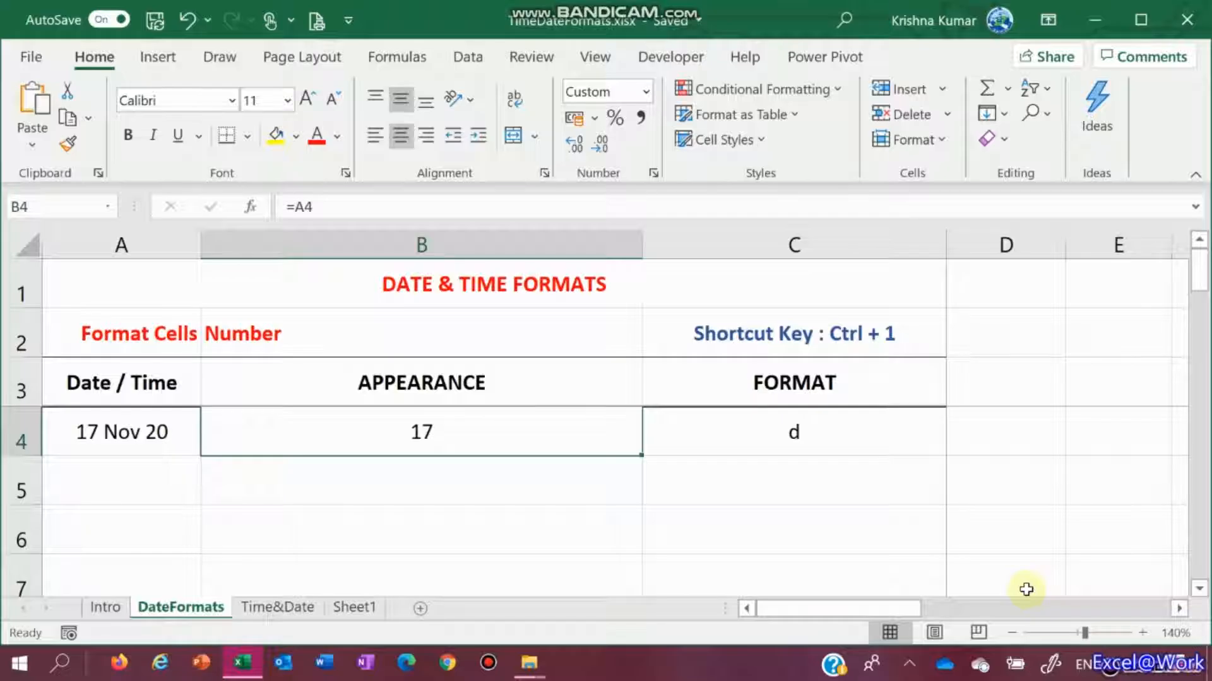
key(Right)
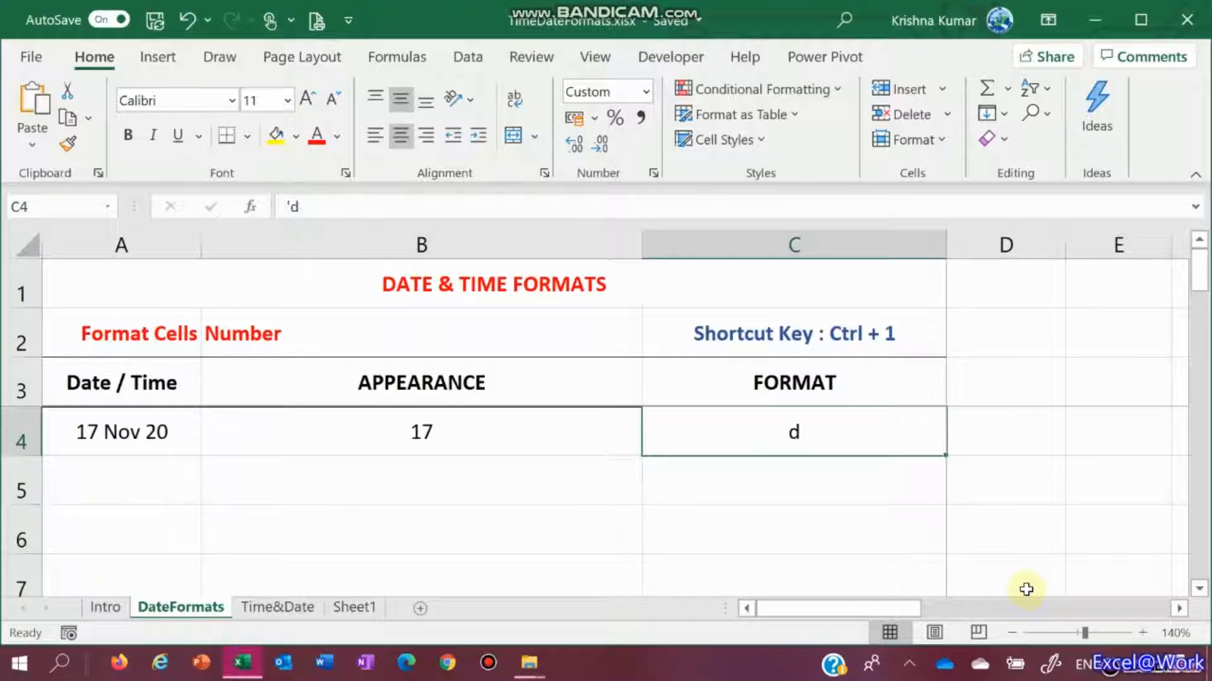
Enter the format code dd as text in C5, below the d code
key(Left)
key(Left)
key(Down)
key(Right)
key(Right)
key(Up)
key(Down)
text('dd)
key(ctrl+Return)
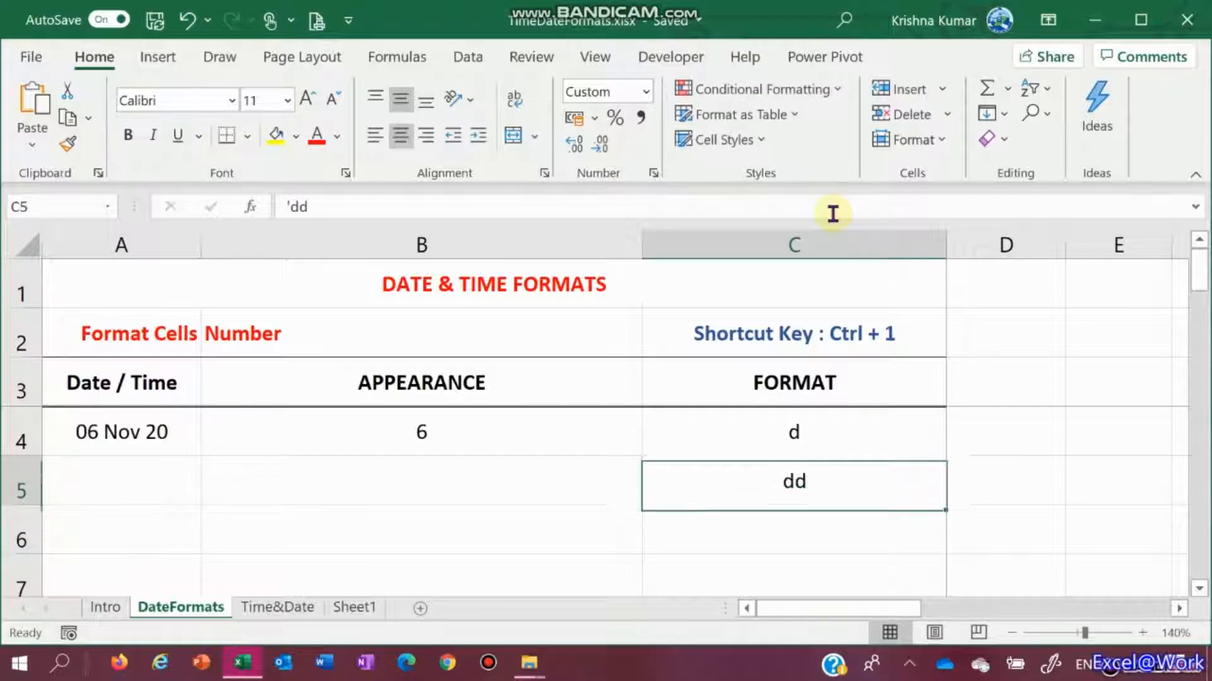
Link cell A5 to the date above it with the formula =A4, correcting the stray backslash
key(Left)
key(Left)
key(F2)
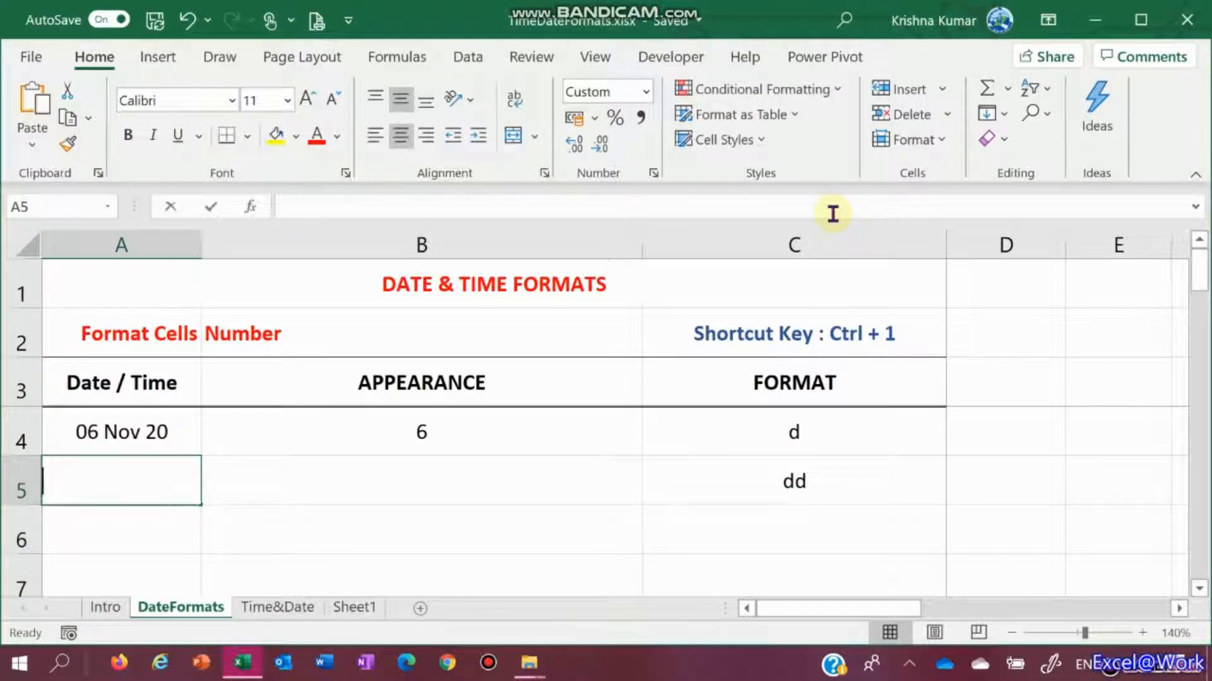
text(=A4\)
key(Return)
key(Up)
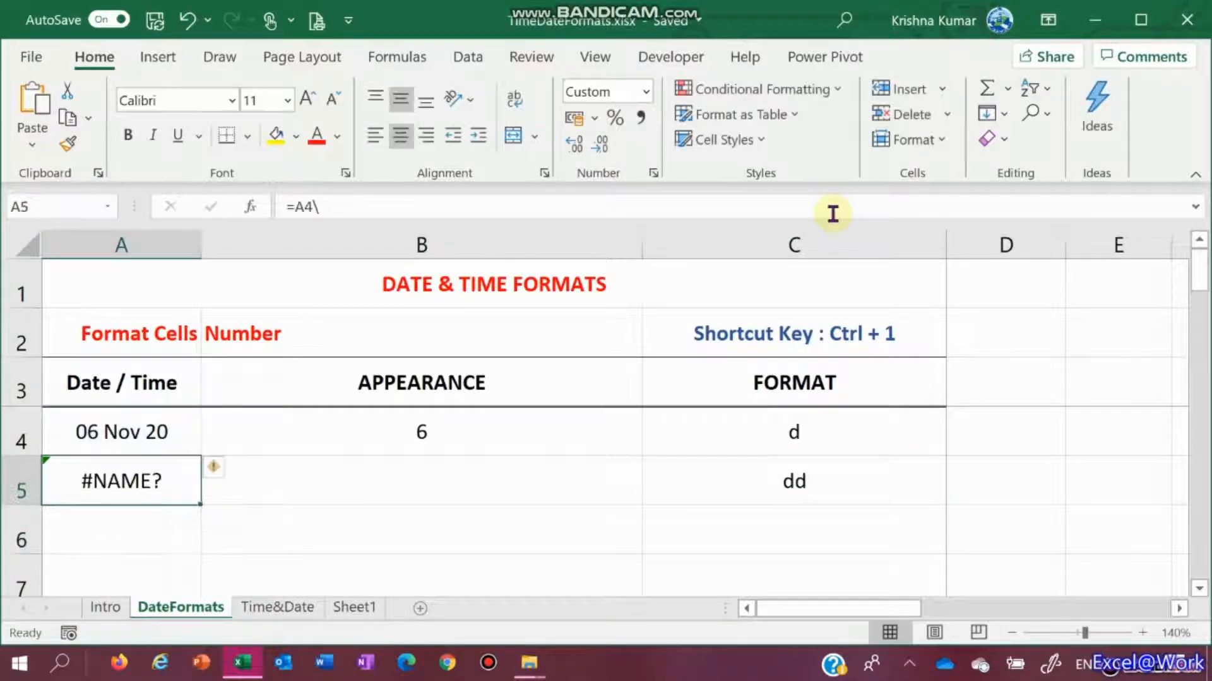
key(F2)
key(BackSpace)
key(Tab)
Apply the custom number format dd to the appearance cell B5
key(ctrl+1)
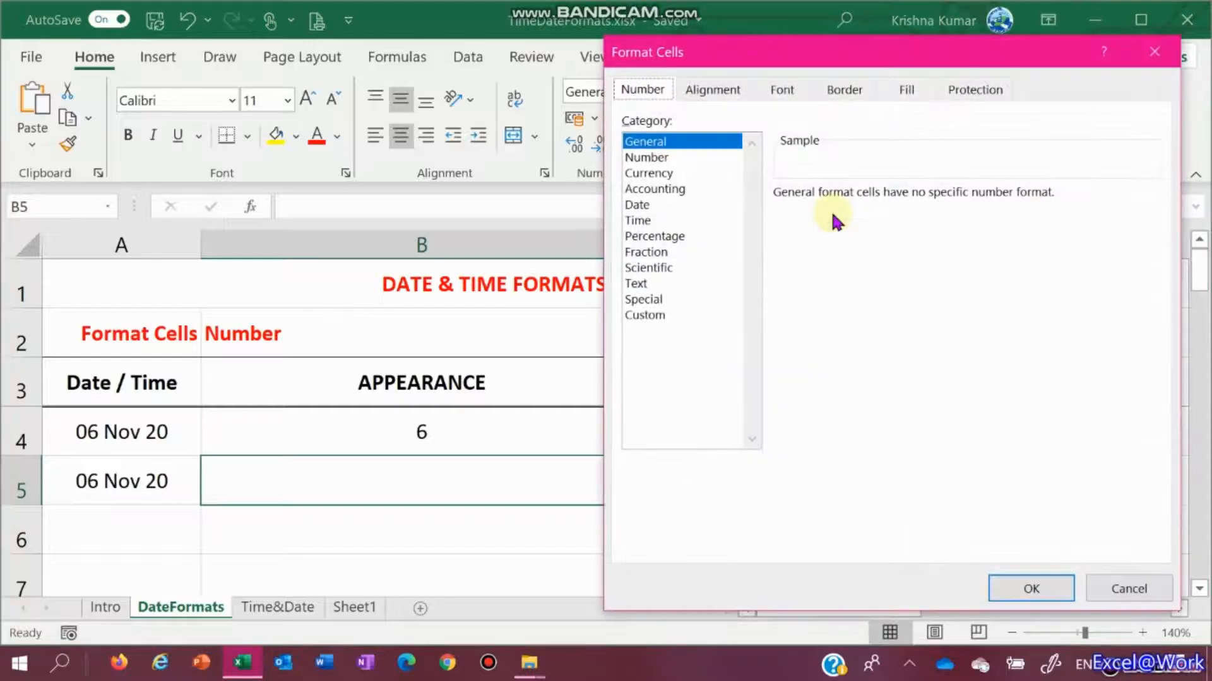
click(672, 321)
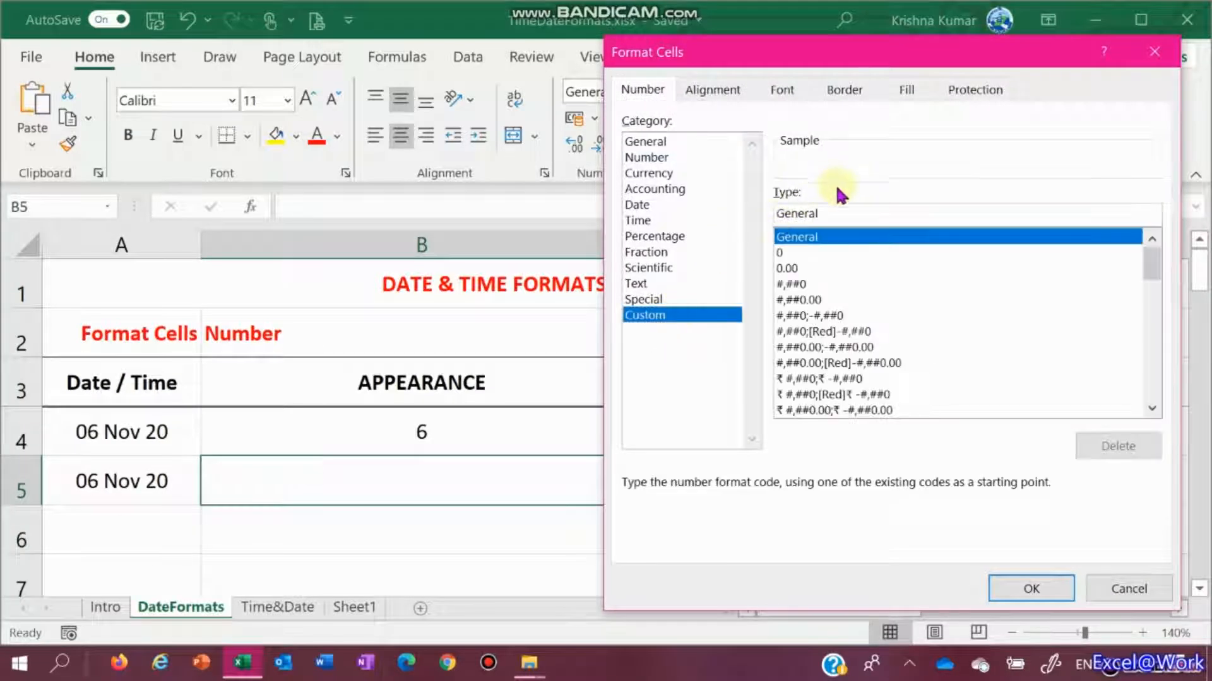
click(839, 212)
key(BackSpace)
key(BackSpace)
key(BackSpace)
key(BackSpace)
key(BackSpace)
key(BackSpace)
key(BackSpace)
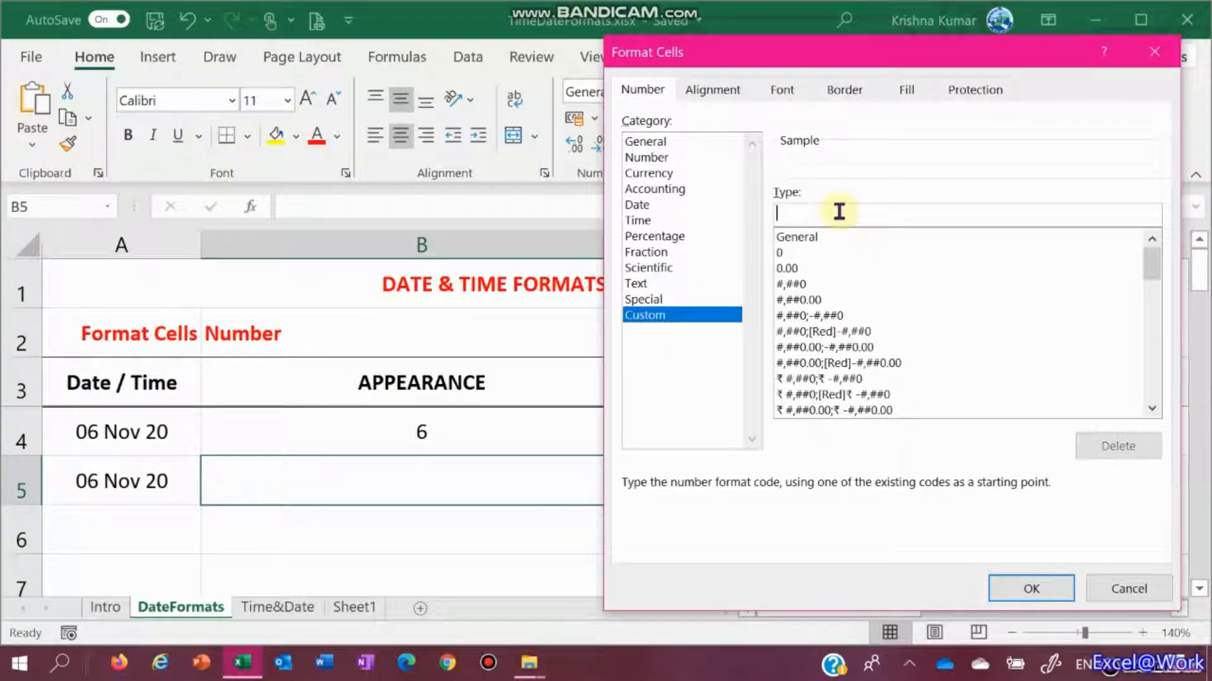
text(dd)
key(Return)
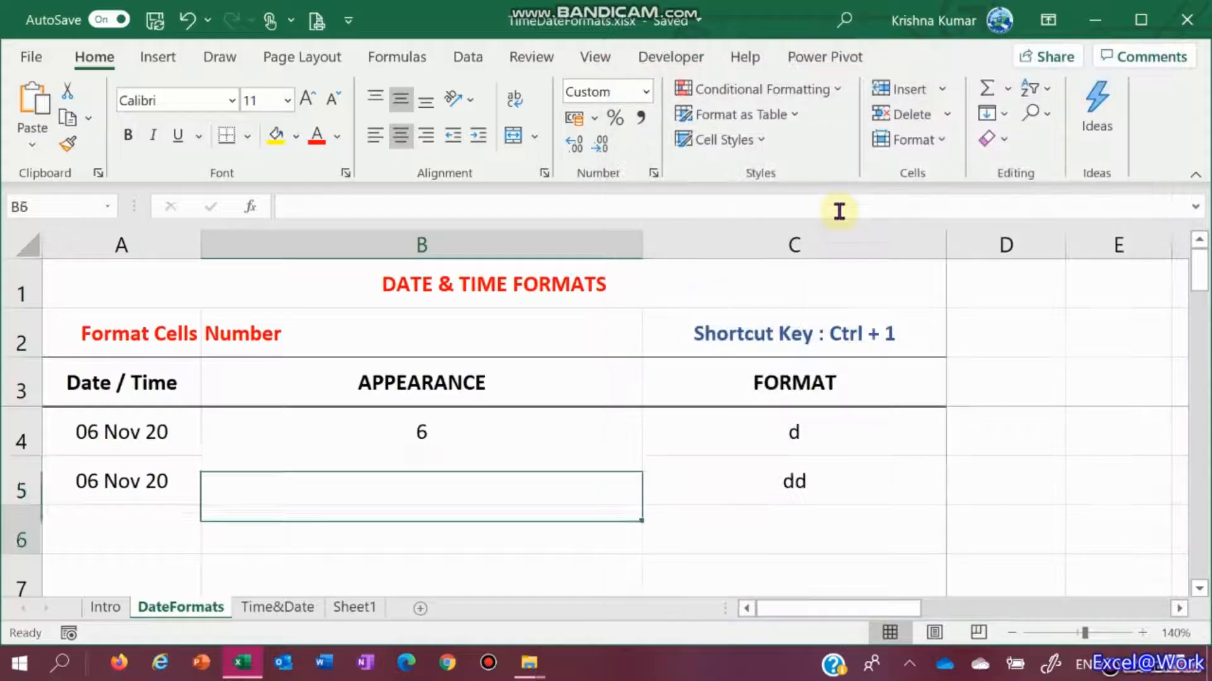
Link B5 to the date in its row with the formula =A5
text(=)
key(Left)
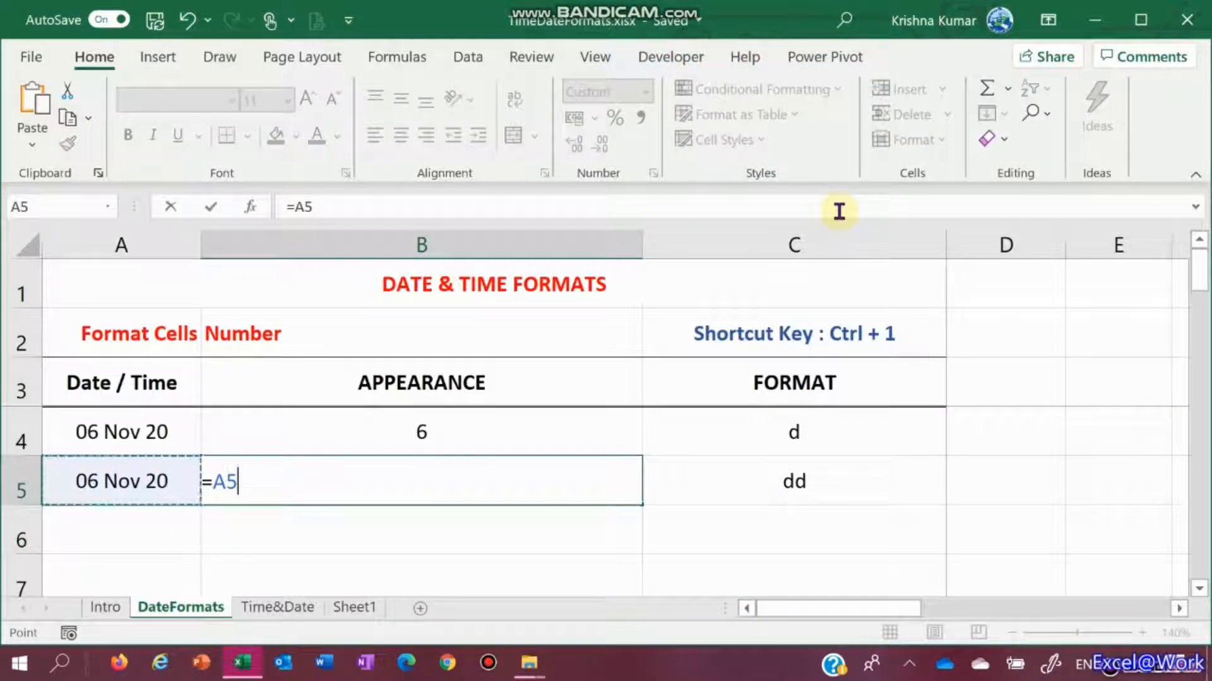
key(shift+Return)
key(Right)
key(Left)
key(Left)
Extend the date column by linking A6 with =A5 and A7 with =A6
key(Down)
key(Down)
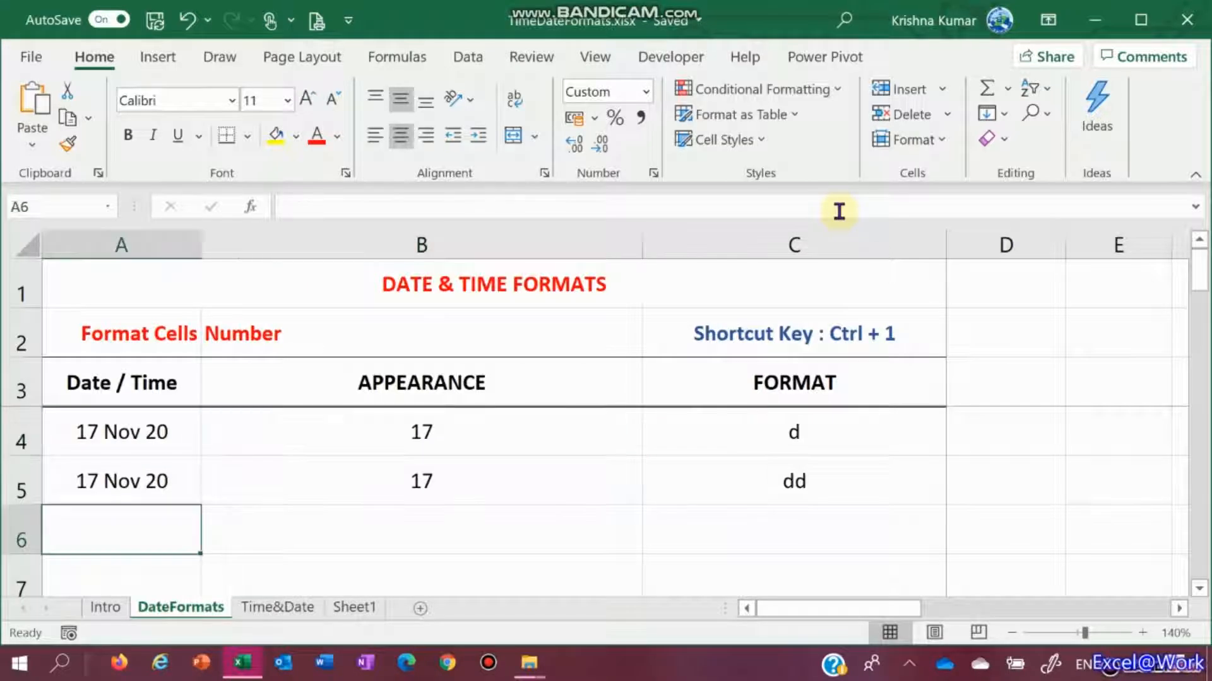
text(=)
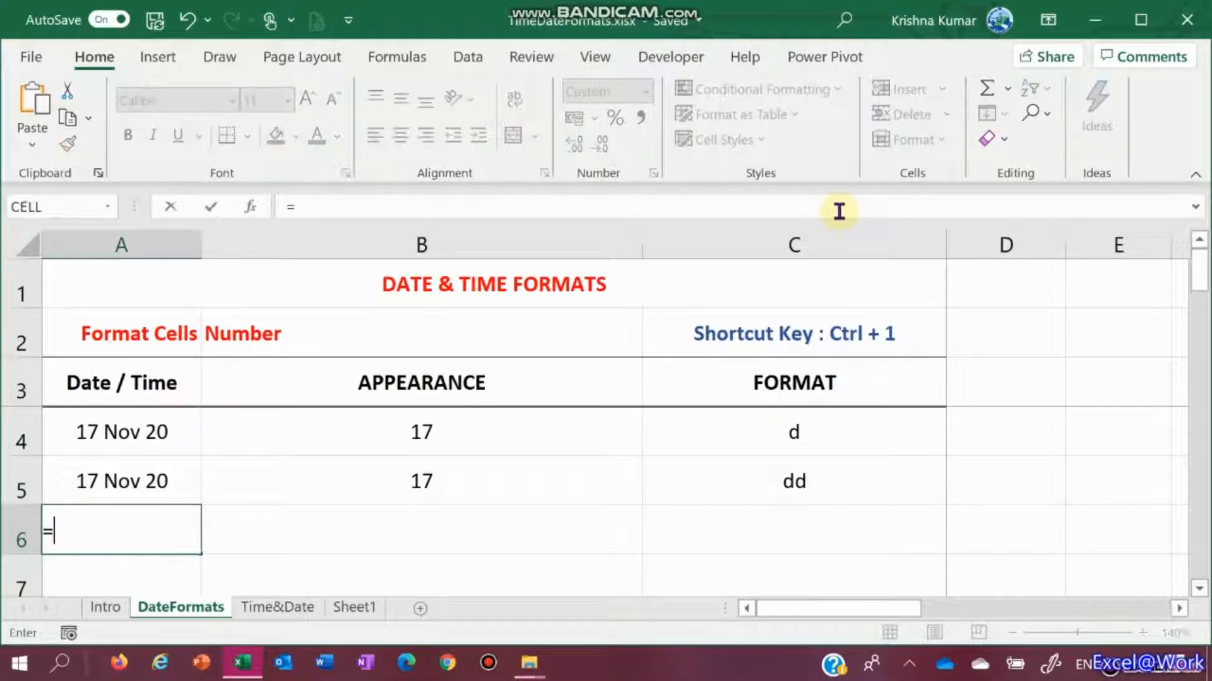
key(Up)
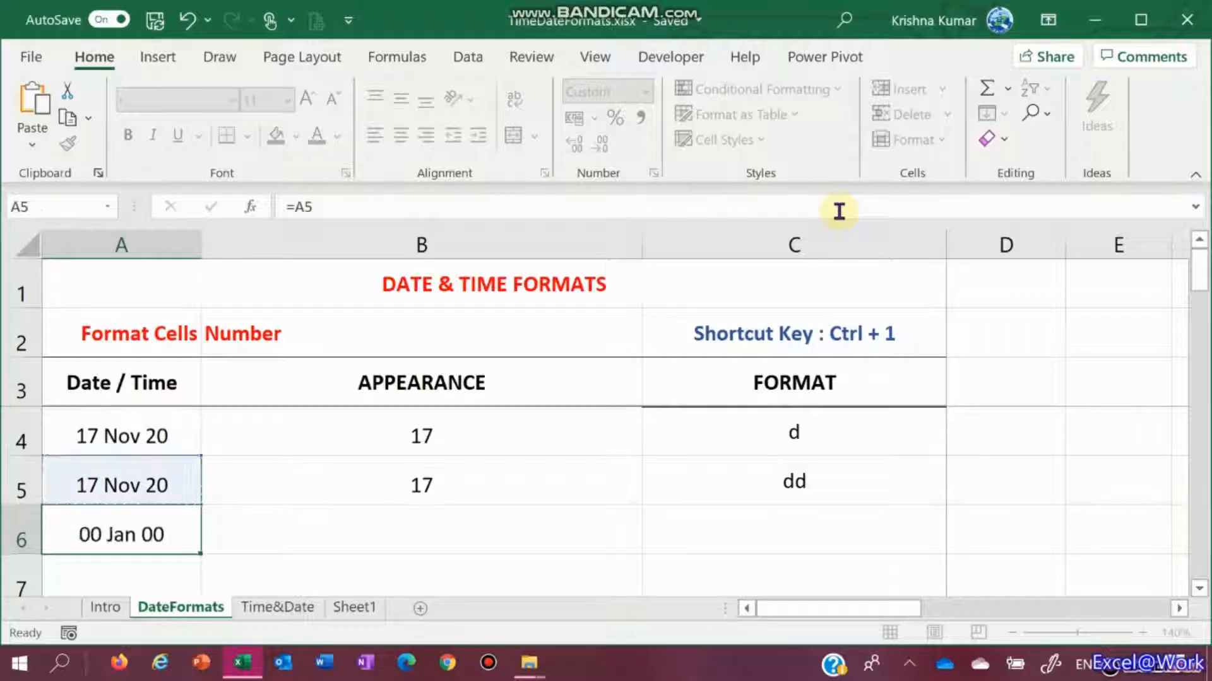
key(Return)
text(=)
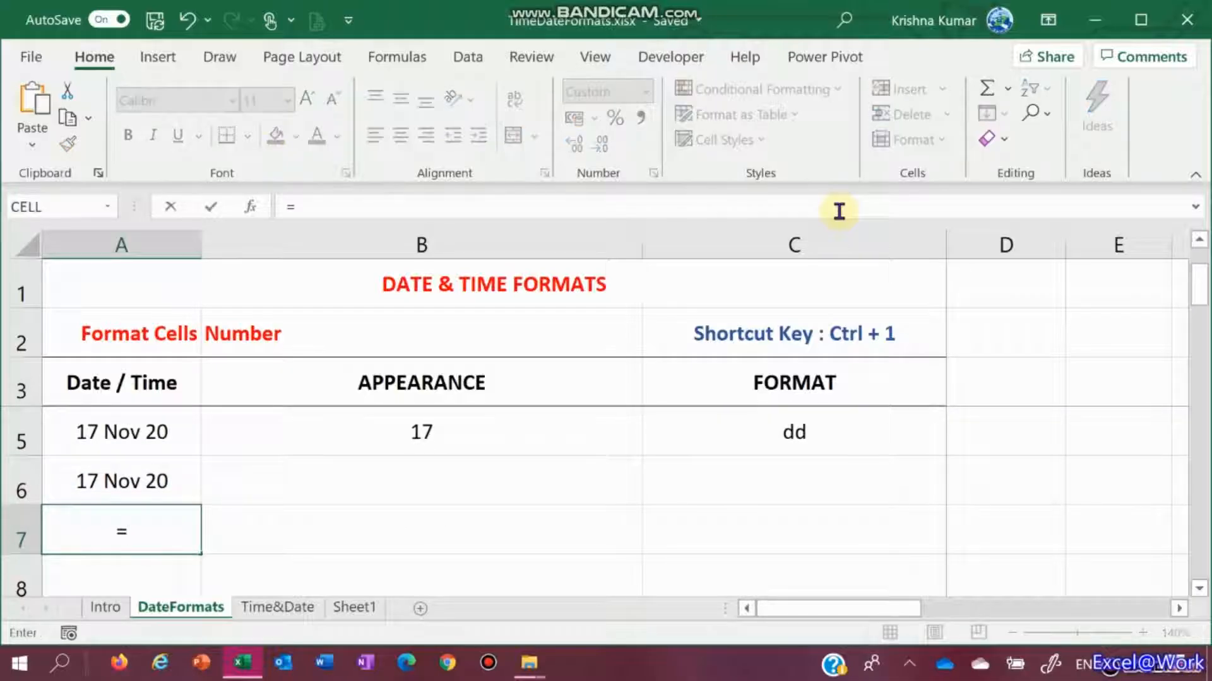
key(Up)
key(Return)
Examine the linked date cells A5 to A7 in the Date / Time column
key(Up)
key(Up)
key(Up)
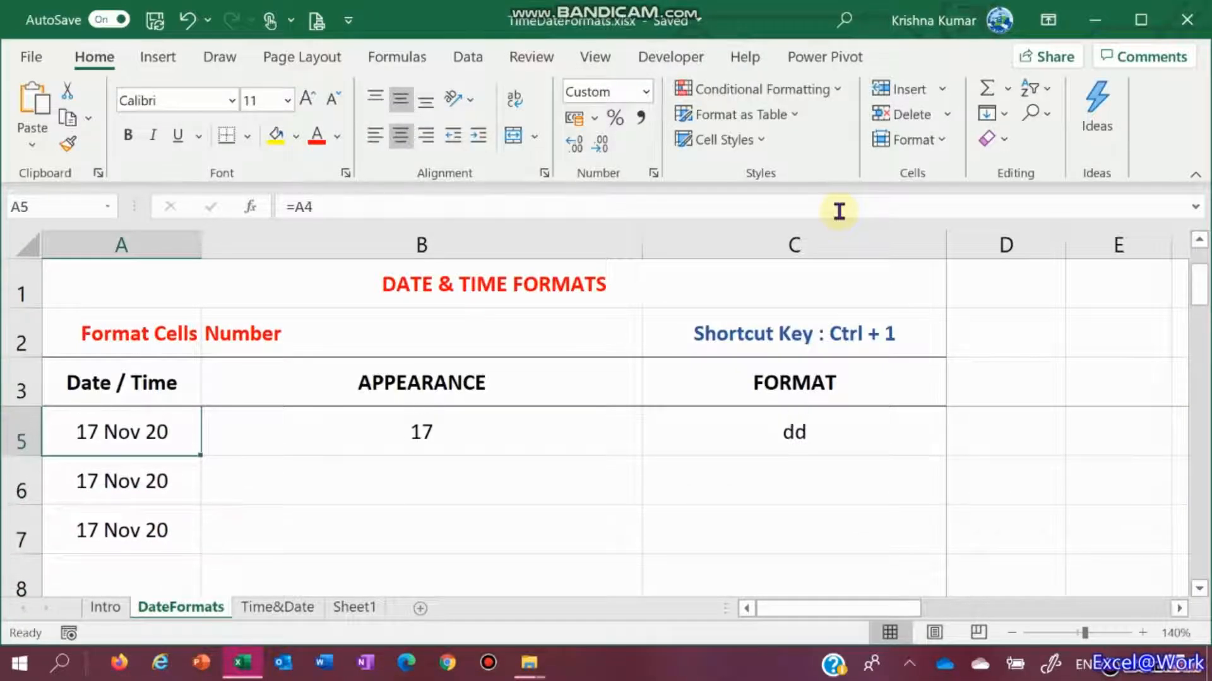
key(Down)
key(Down)
key(Down)
key(Up)
key(Up)
Link the appearance cell B6 to the date in its row with =A6
key(Right)
key(Up)
key(Down)
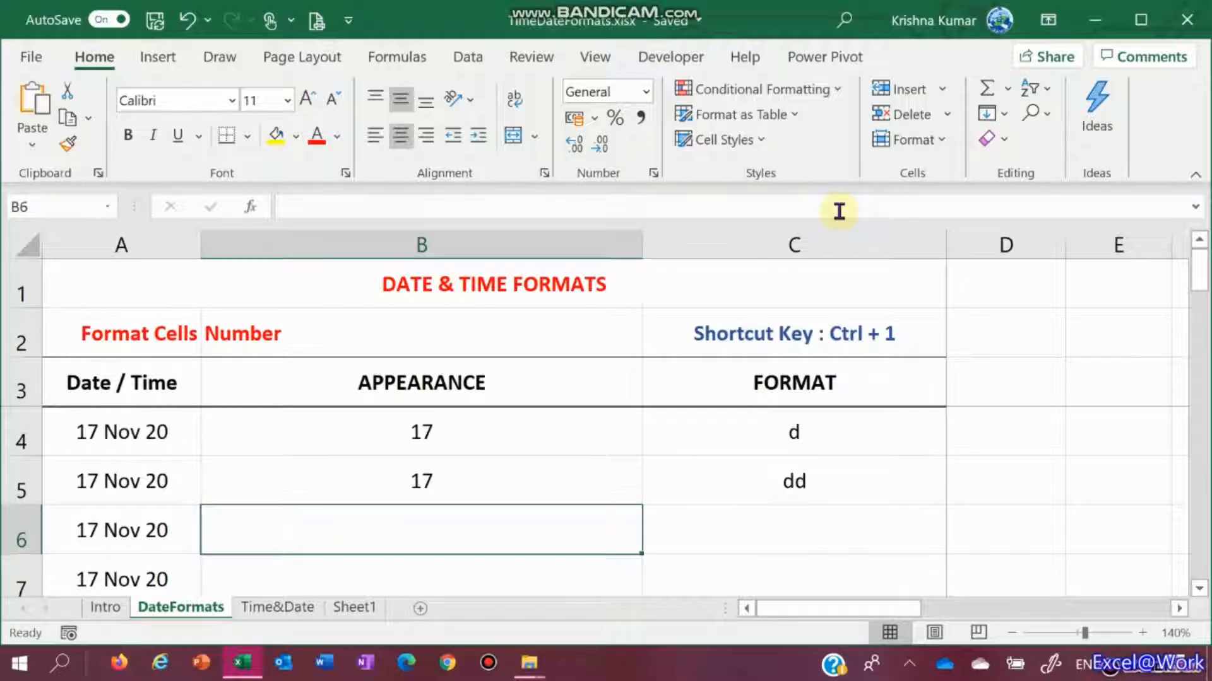
text(=)
key(Left)
key(Return)
key(Up)
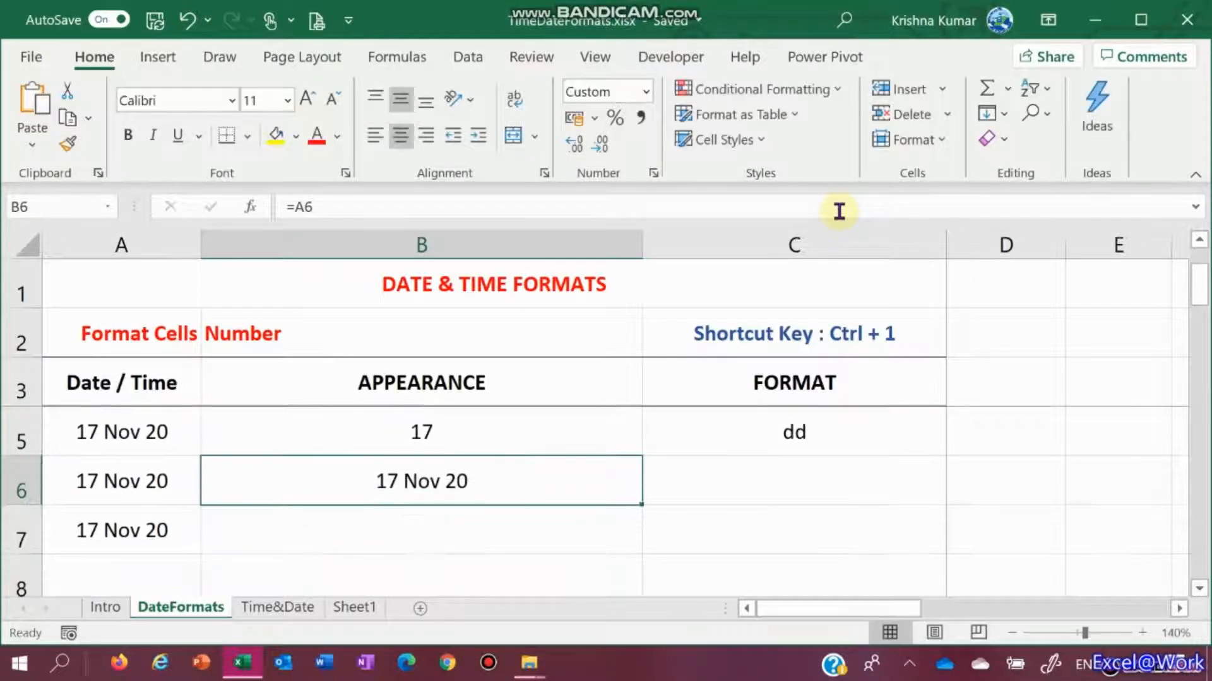
Apply the custom number format dd/mm to cell B6
key(ctrl+1)
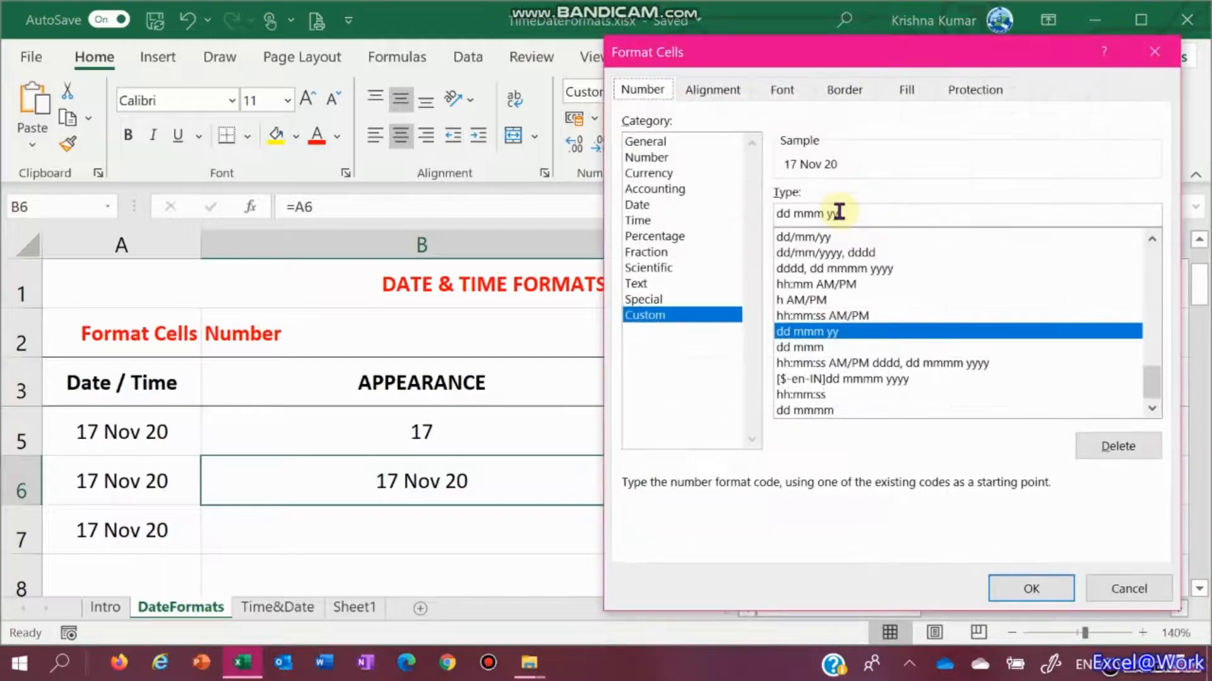
click(860, 212)
key(BackSpace)
key(BackSpace)
key(BackSpace)
key(BackSpace)
key(BackSpace)
key(BackSpace)
key(BackSpace)
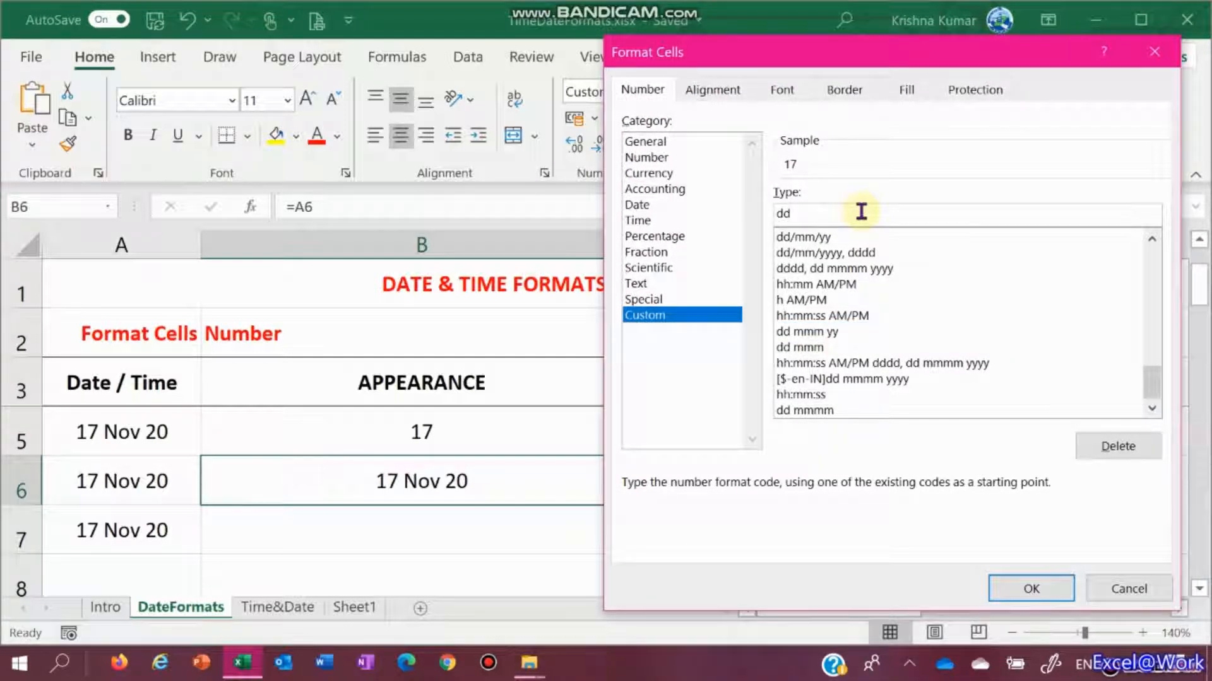
text(/)
key(Return)
Enter the format code dd/mm as text in C6
key(Right)
text(dd/)
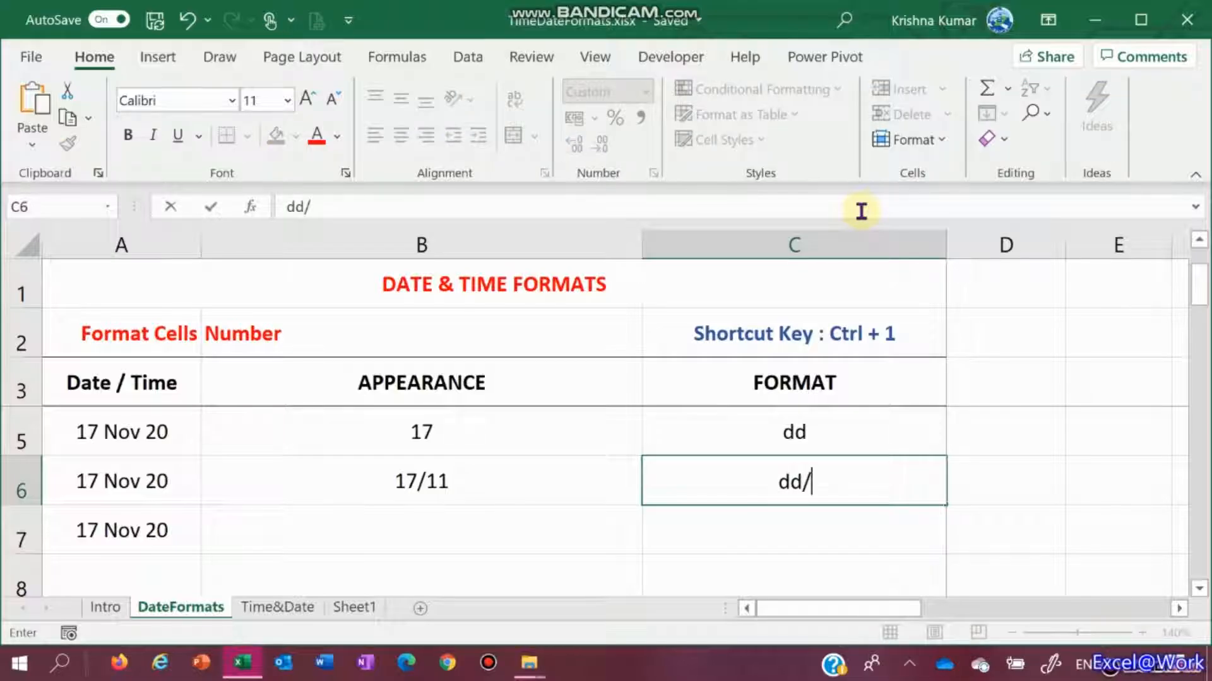
text(mm)
key(Return)
key(Up)
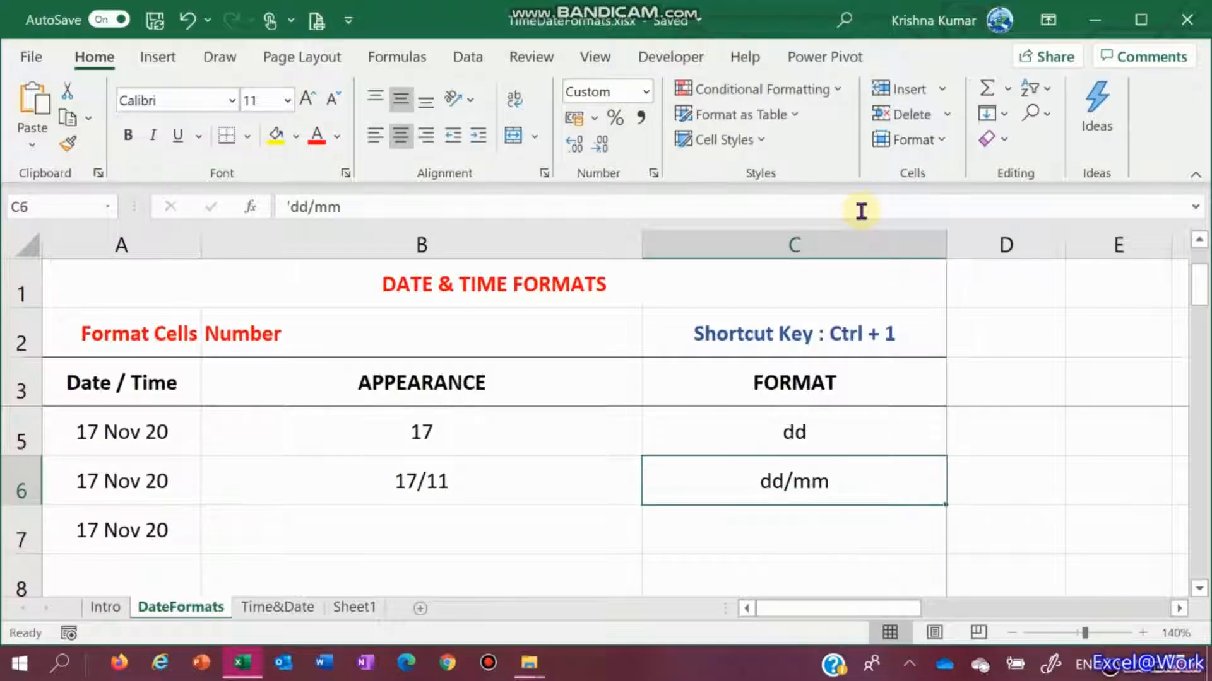
key(Down)
key(Up)
key(Left)
key(Down)
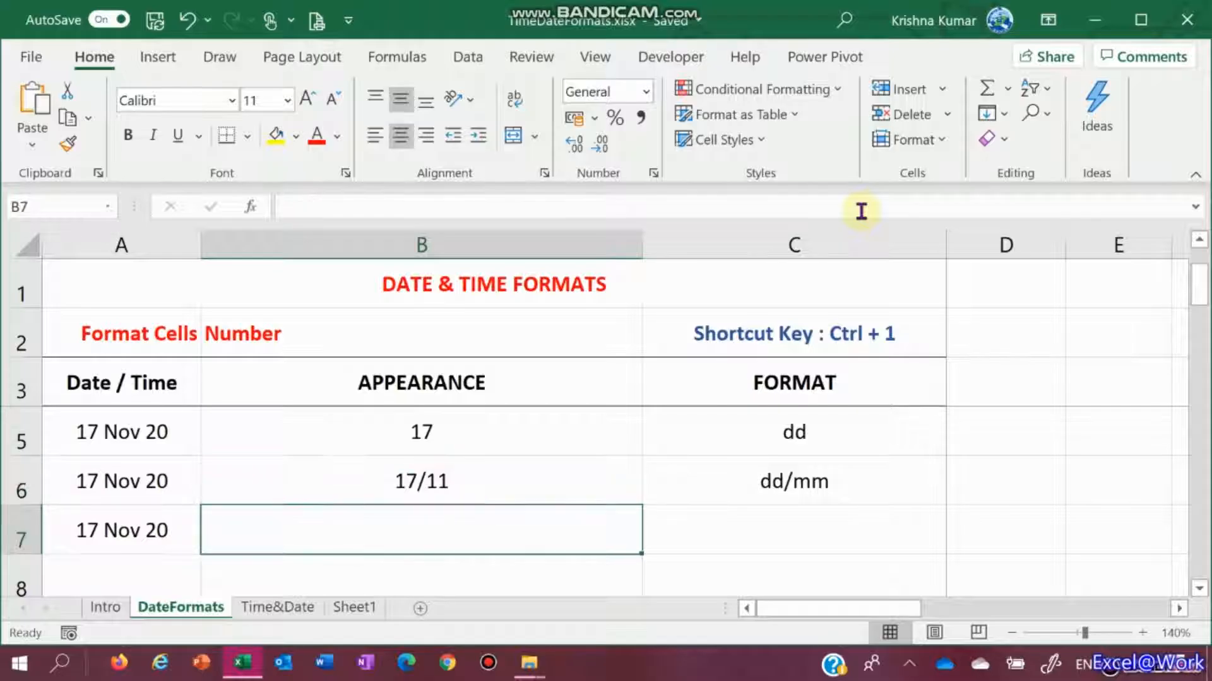
key(Right)
key(Left)
key(Right)
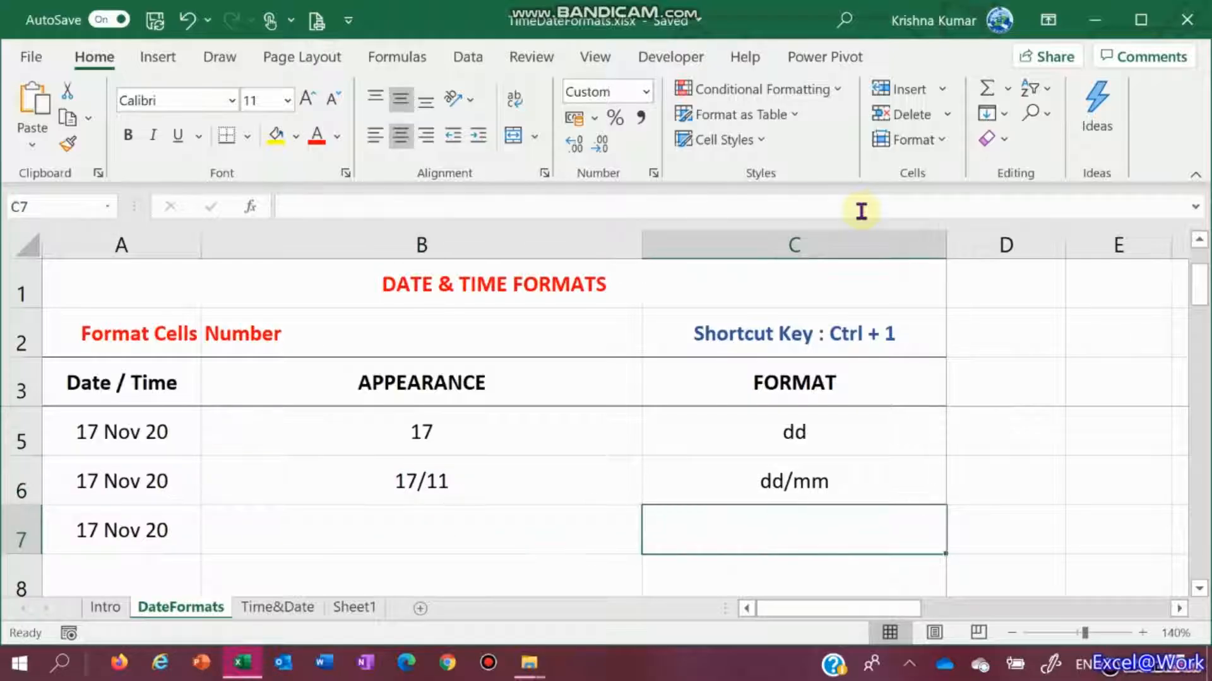
key(Left)
key(Right)
key(Left)
Enter the format code dd/mmm/yyyy as text in C7
key(Right)
text(dd)
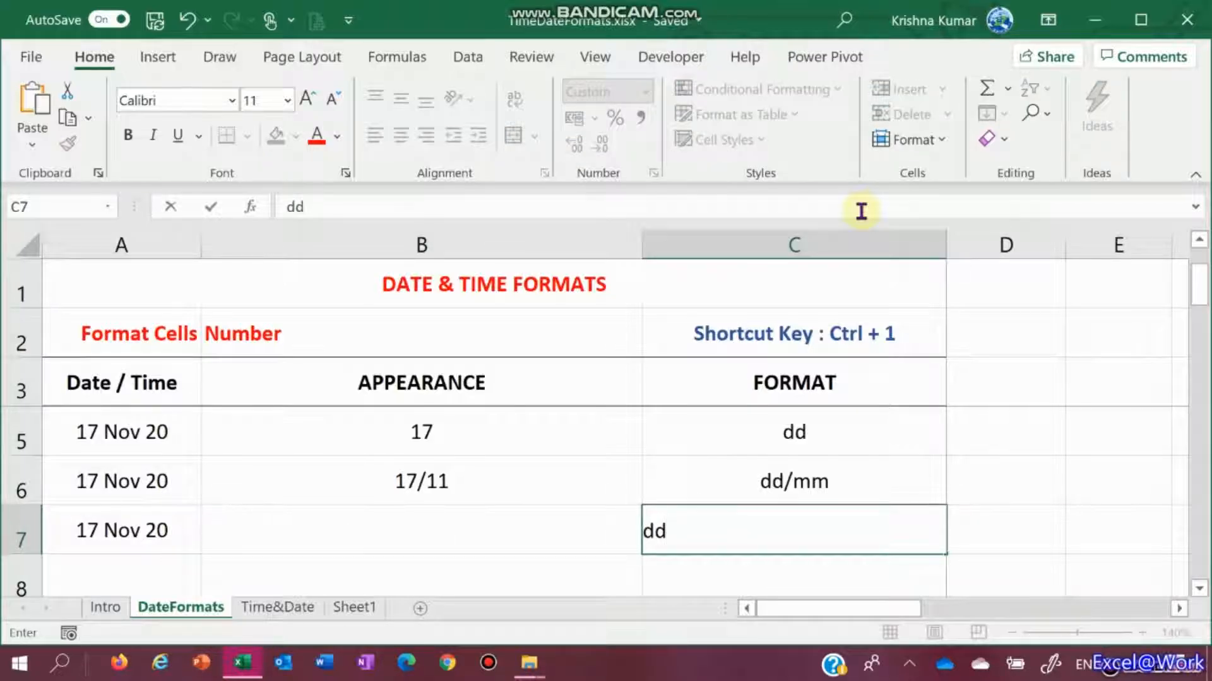
text(/mmm/)
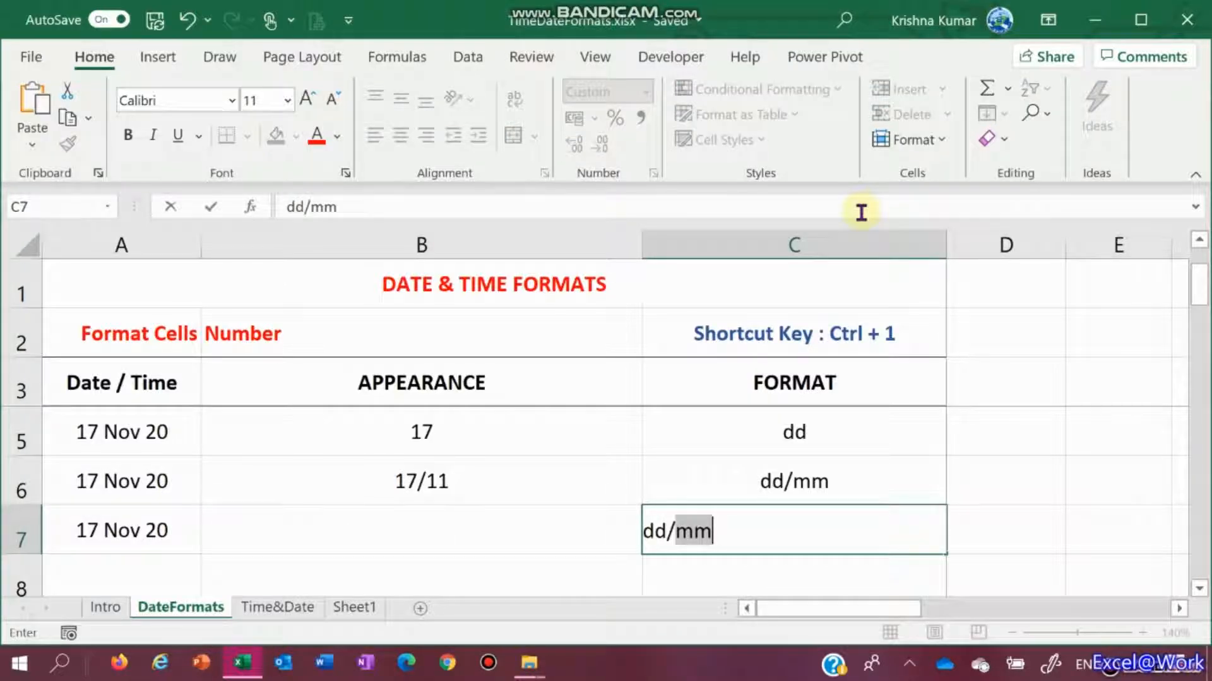
text(yyyy)
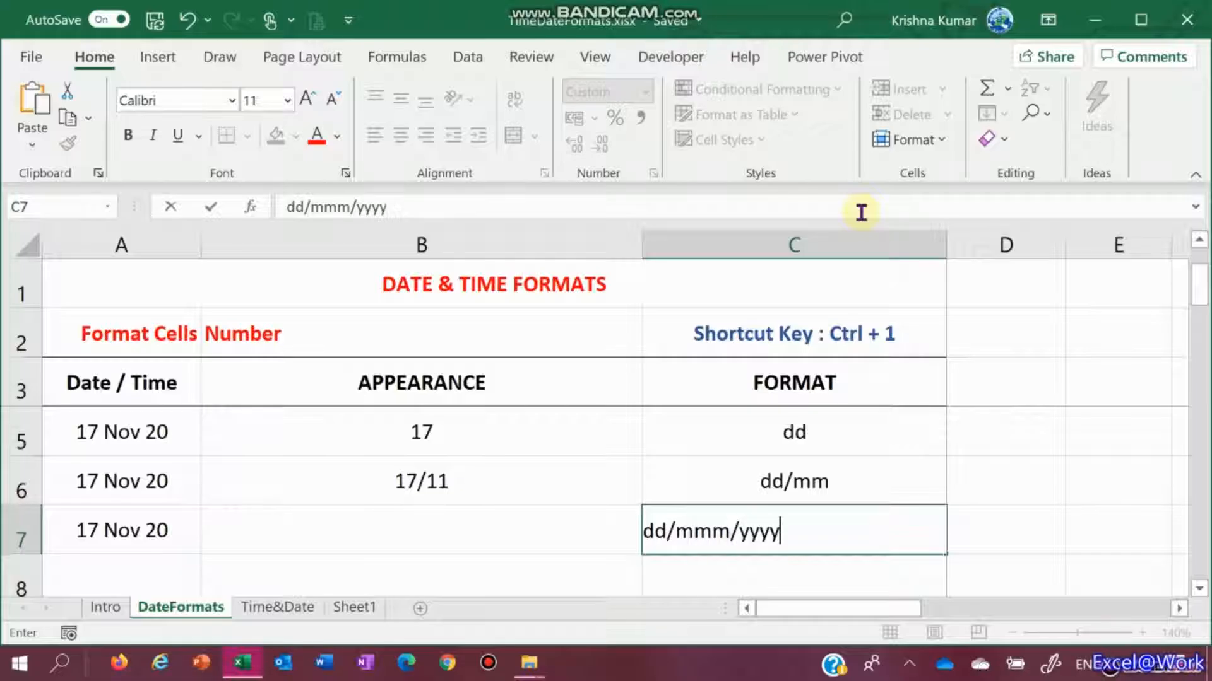
key(Return)
key(Up)
key(Left)
key(Right)
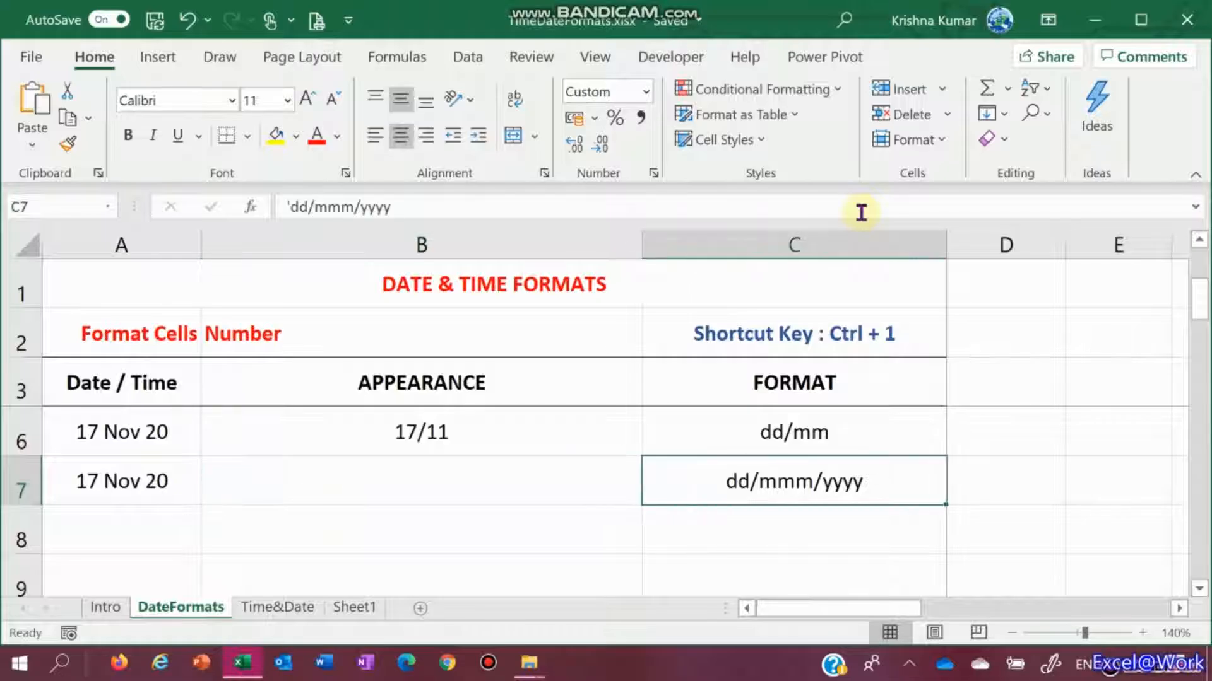
Copy the format code dd/mmm/yyyy from the text inside cell C7, without the leading apostrophe
key(F2)
key(shift+Left)
key(shift+Left)
key(shift+Left)
key(shift+Left)
key(shift+Left)
key(shift+Left)
key(shift+Left)
key(shift+Left)
key(shift+Left)
key(shift+Left)
key(shift+Left)
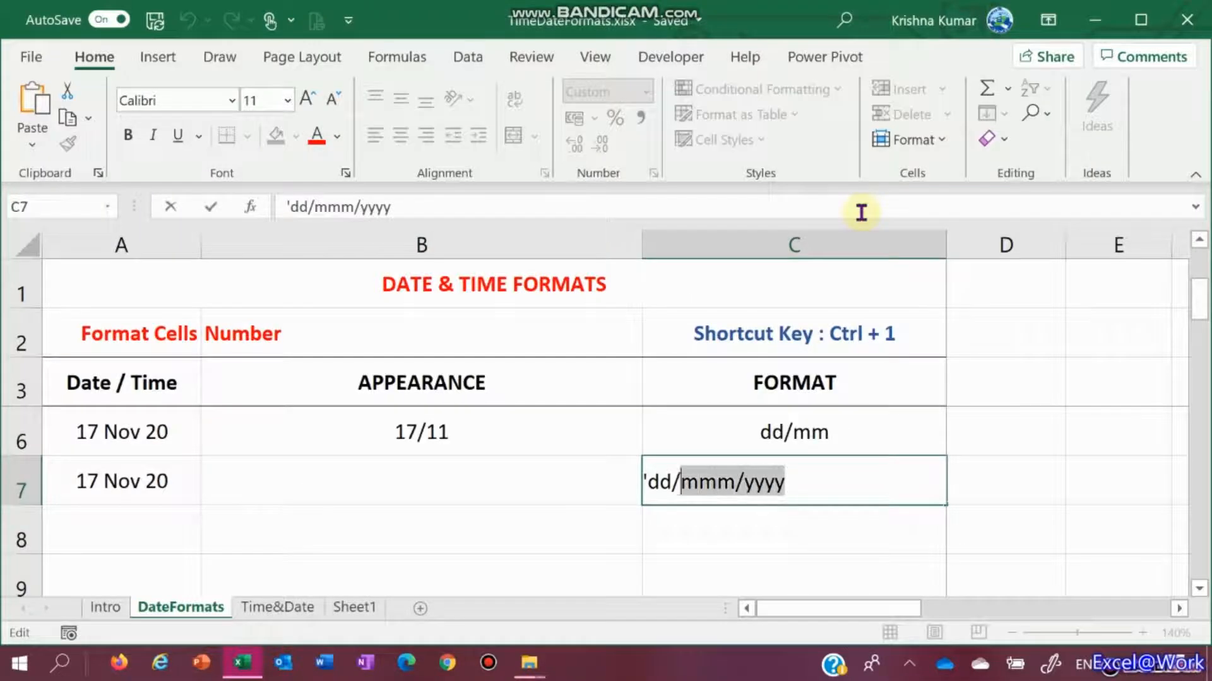
key(Return)
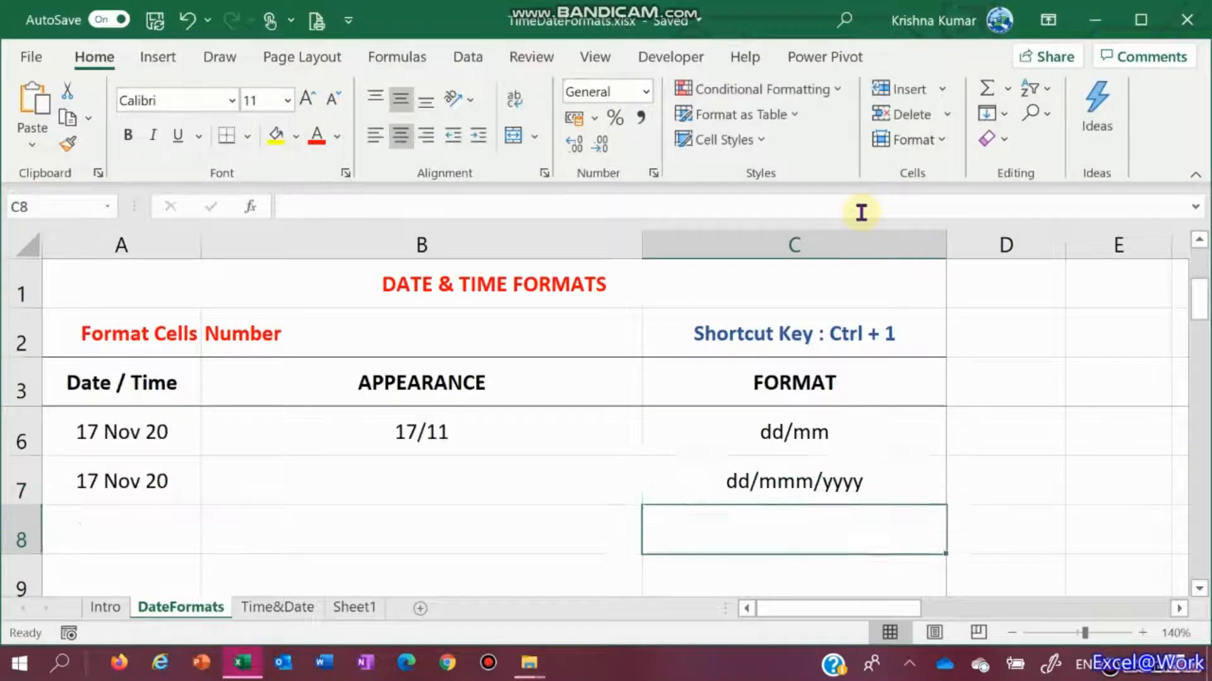
Apply the custom number format dd/mmm/yyyy to the appearance cell B7
key(Up)
key(Left)
key(ctrl+1)
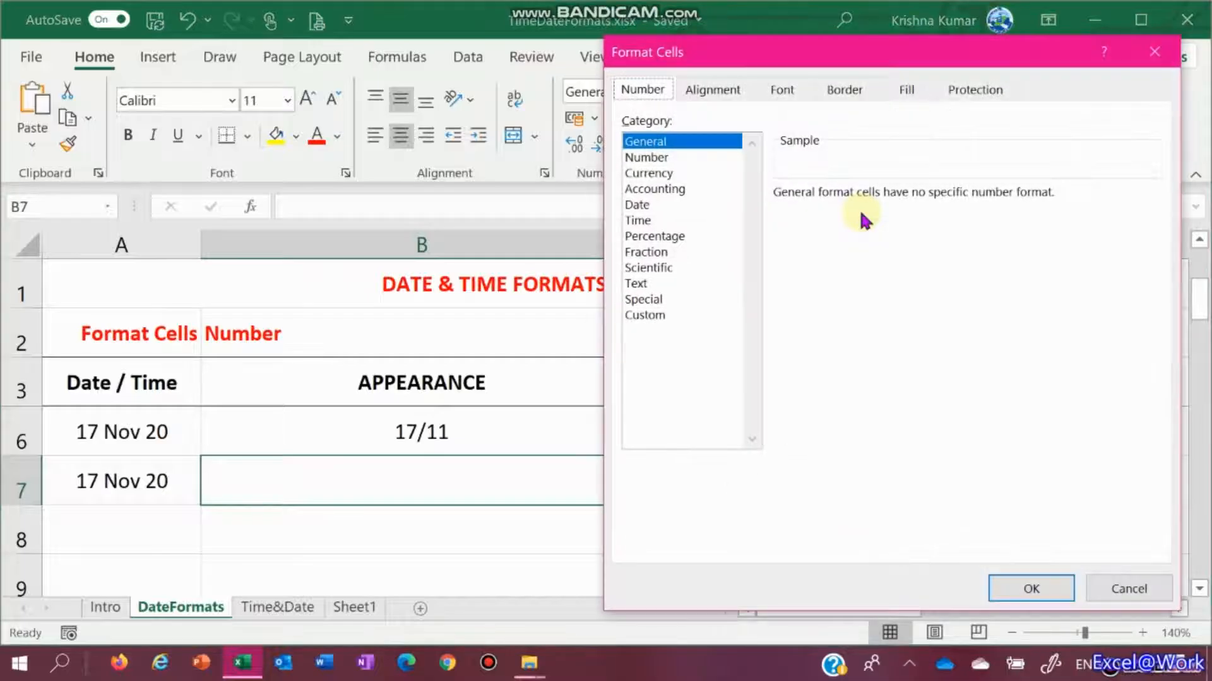
click(662, 315)
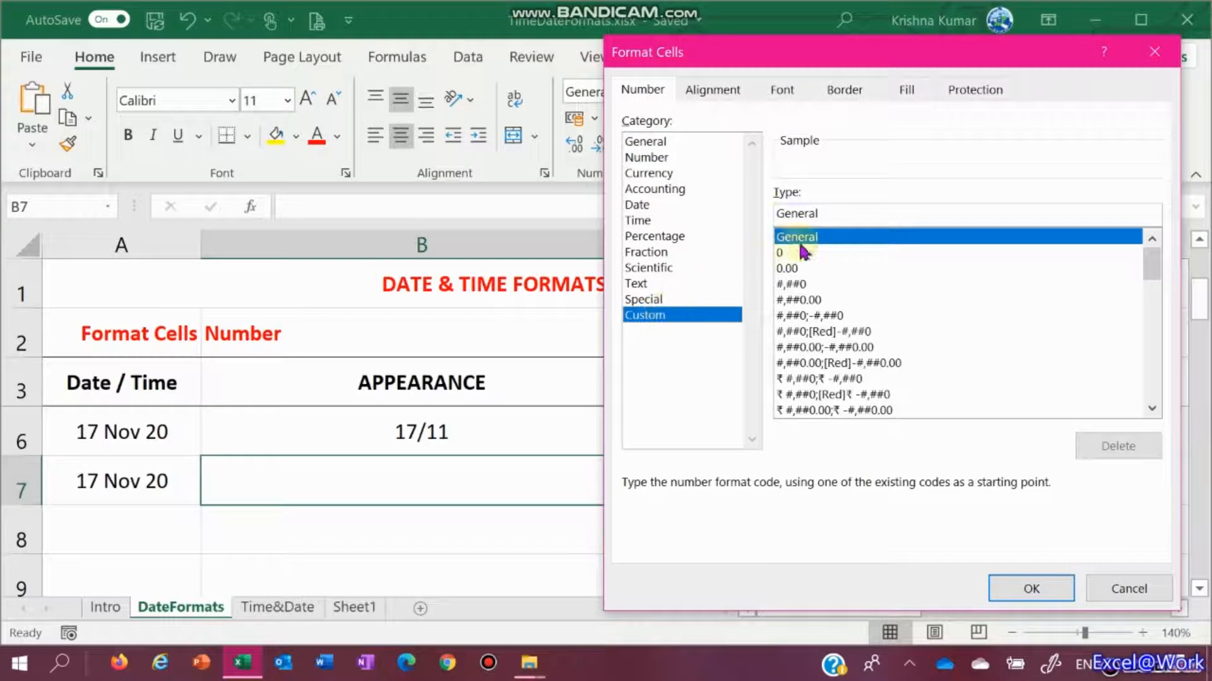
double_click(831, 215)
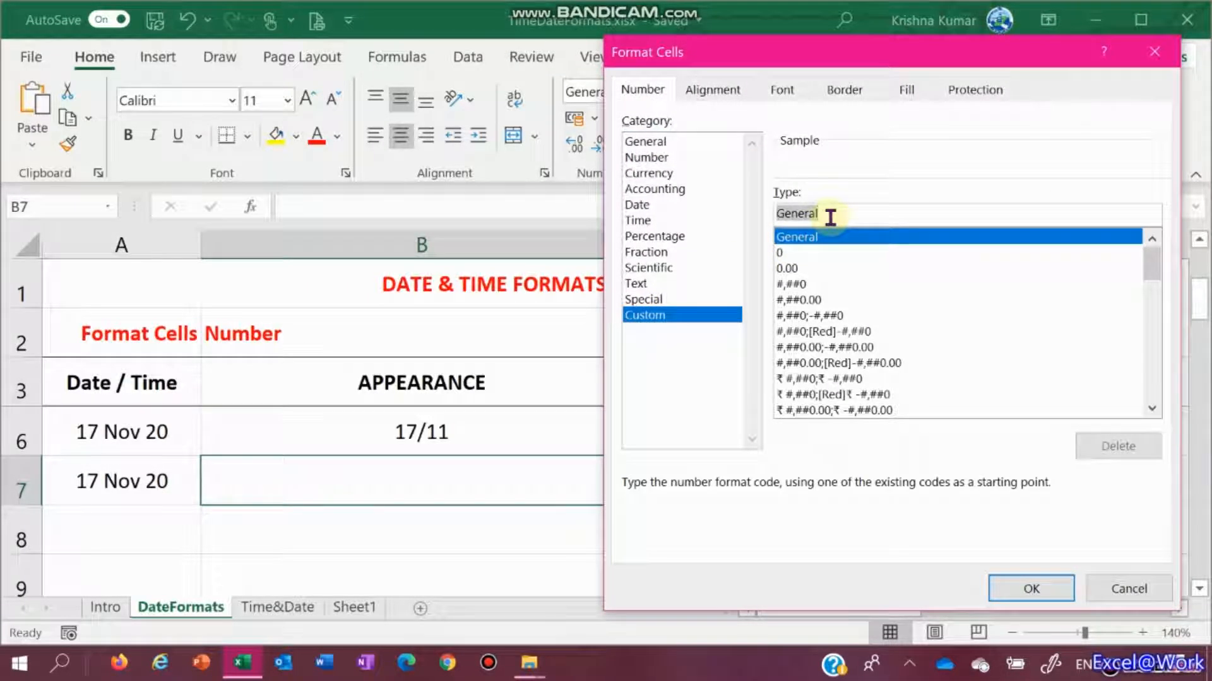
text(dd/mmm/yyyy)
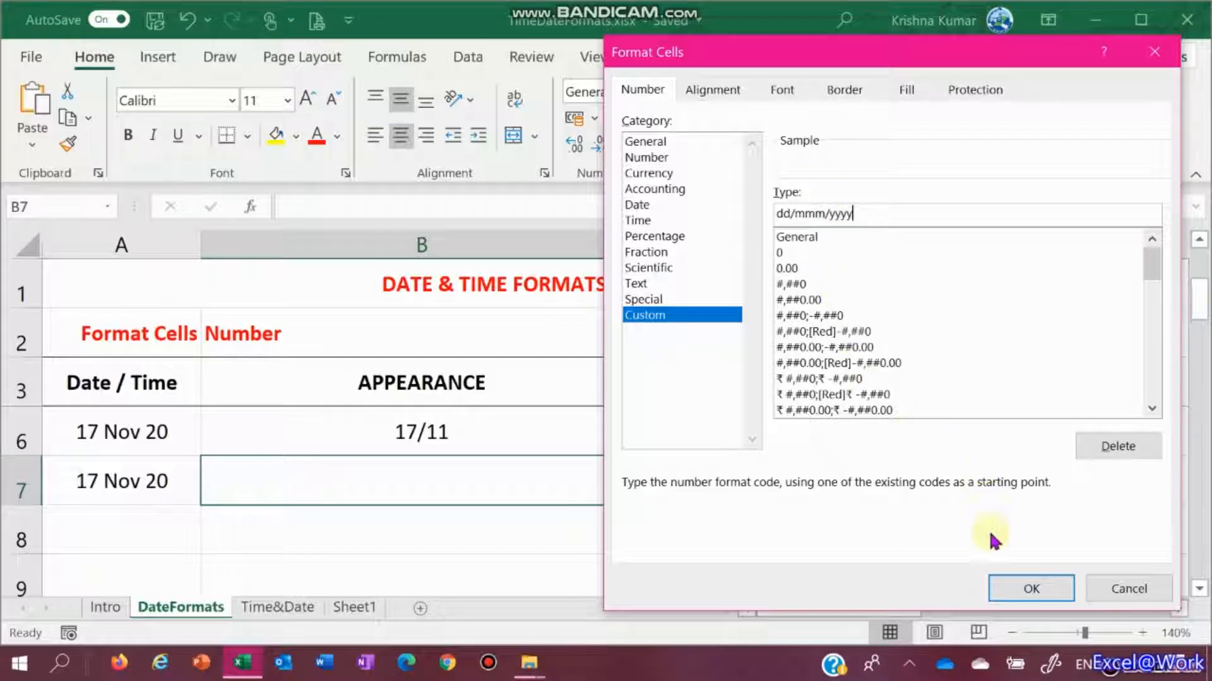
click(1012, 589)
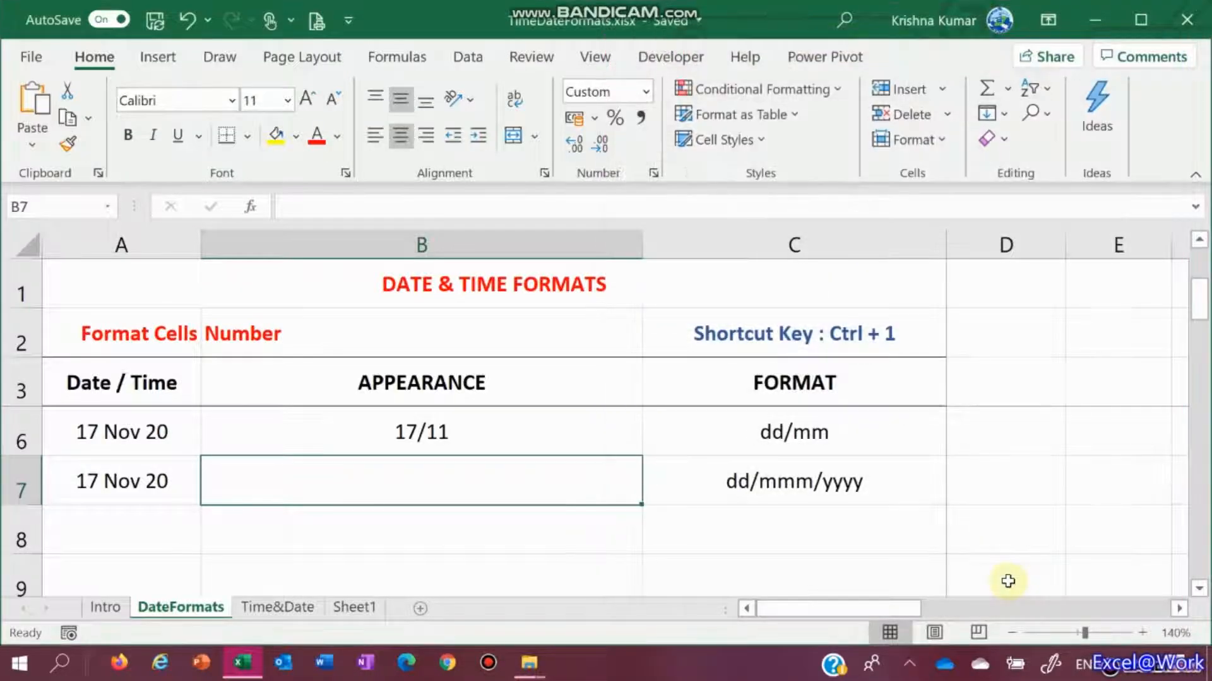
Link B7 to the date in its row with the formula =A7
text(=)
key(Left)
key(Return)
key(Right)
key(Left)
key(Left)
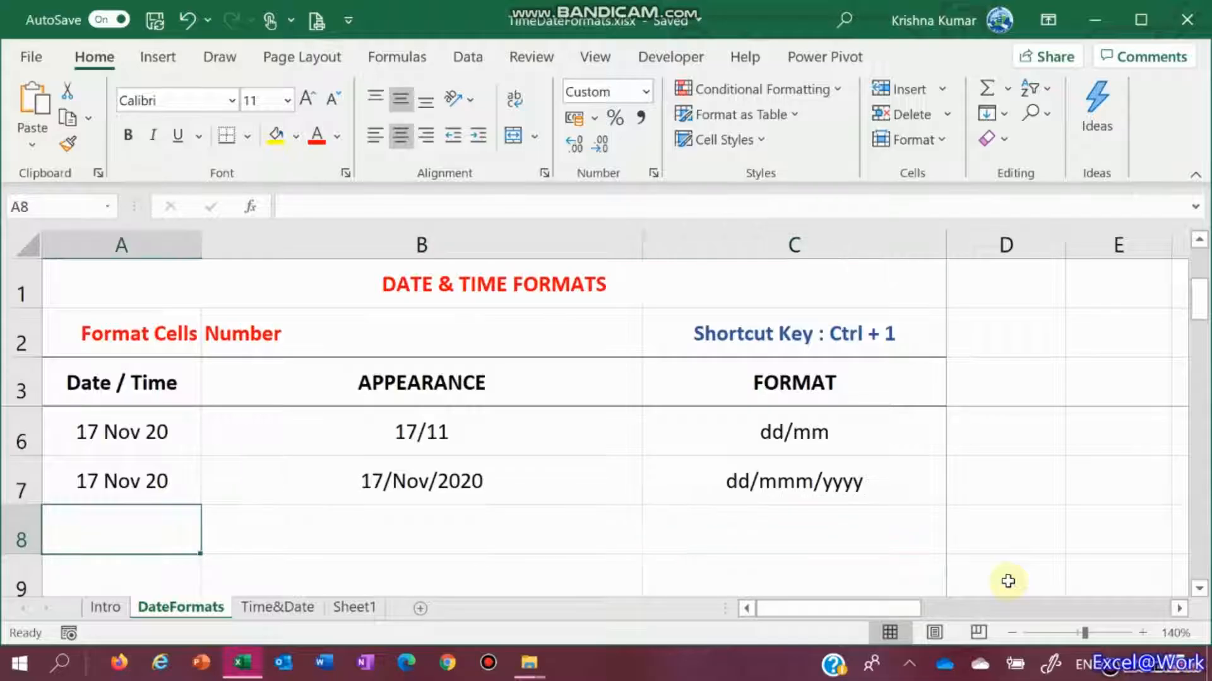
Continue the date column by linking A8 to the date above with =A7
key(Up)
key(Down)
text(=)
key(Up)
key(Return)
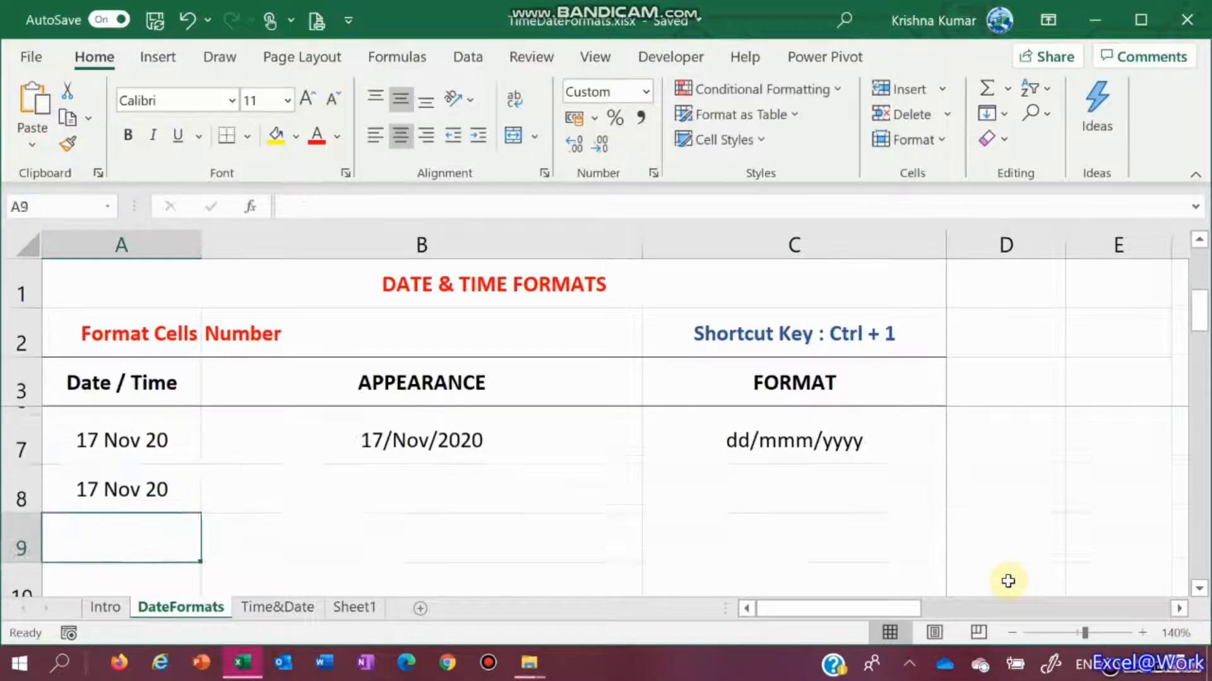
Link the appearance cell B8 to the date in its row with =A8
key(Up)
key(Right)
text(=)
key(Left)
key(Return)
key(Up)
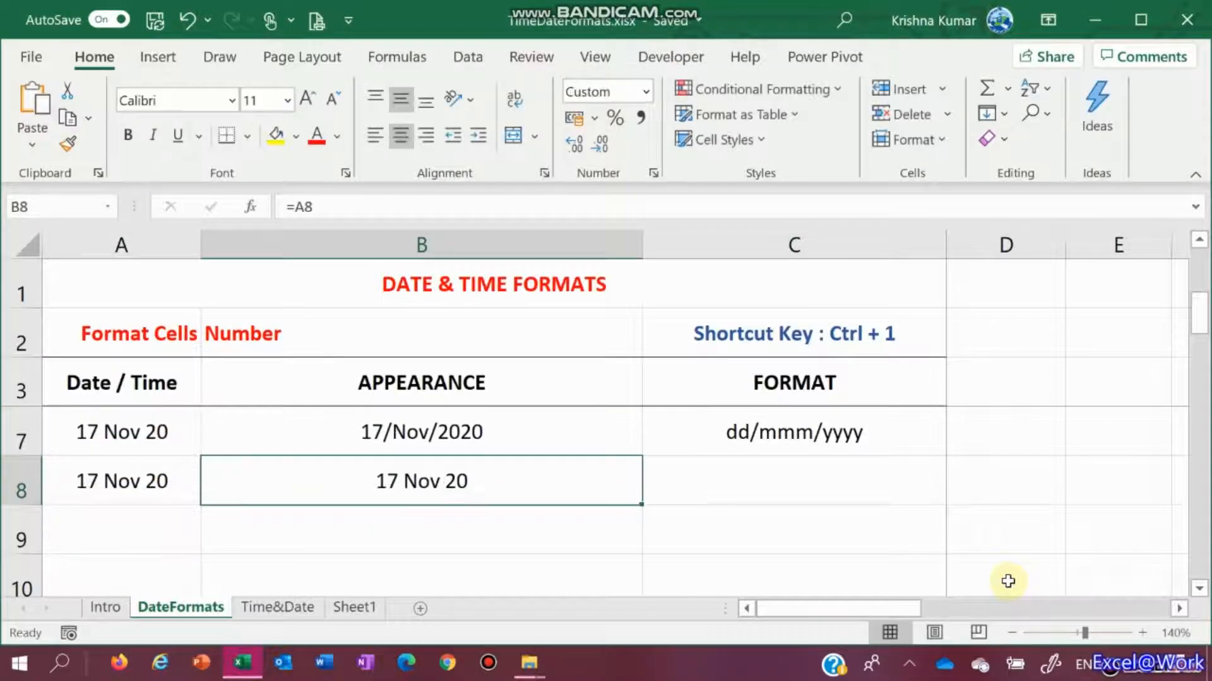
key(Right)
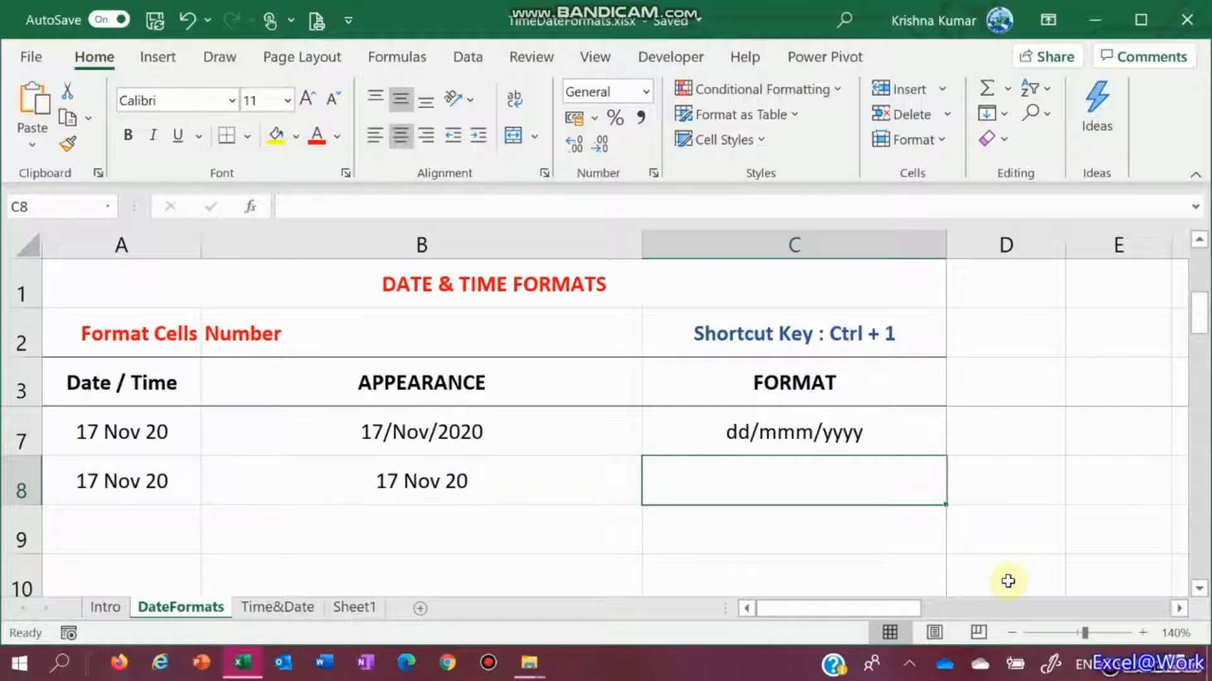
Enter the format codes ddd in C8 and dddd in C9 of the FORMAT column
text(ddd)
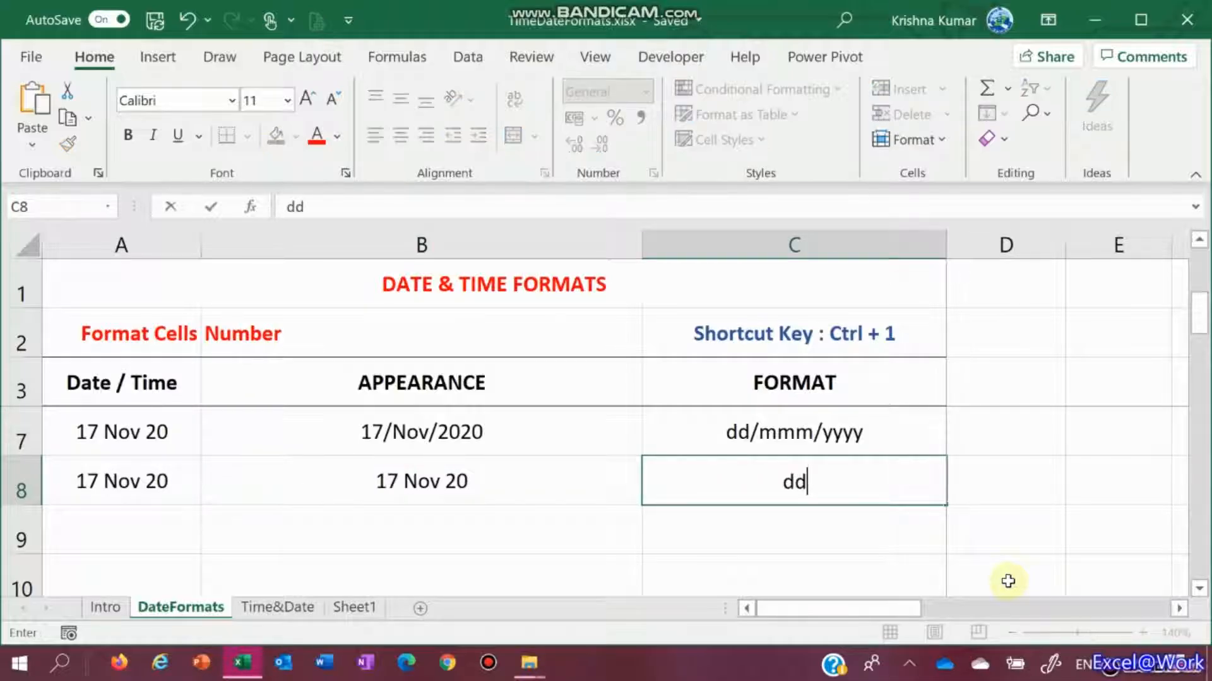
key(ctrl+Return)
text(dddd)
key(Return)
Continue the date column by linking A9 to the date above with =A8
key(Left)
key(Left)
key(Up)
text(=)
key(Up)
key(Return)
Link the appearance cell B9 to the date in its row with =A9
key(Right)
key(Up)
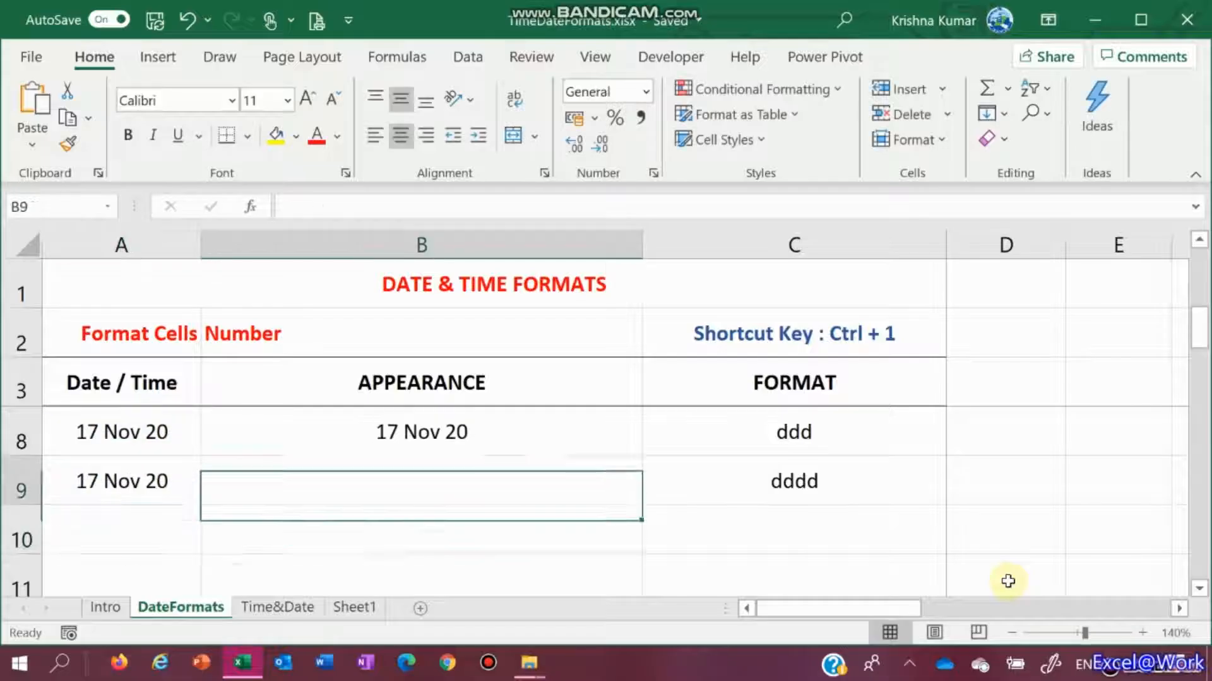
text(=)
key(Left)
key(Return)
key(Up)
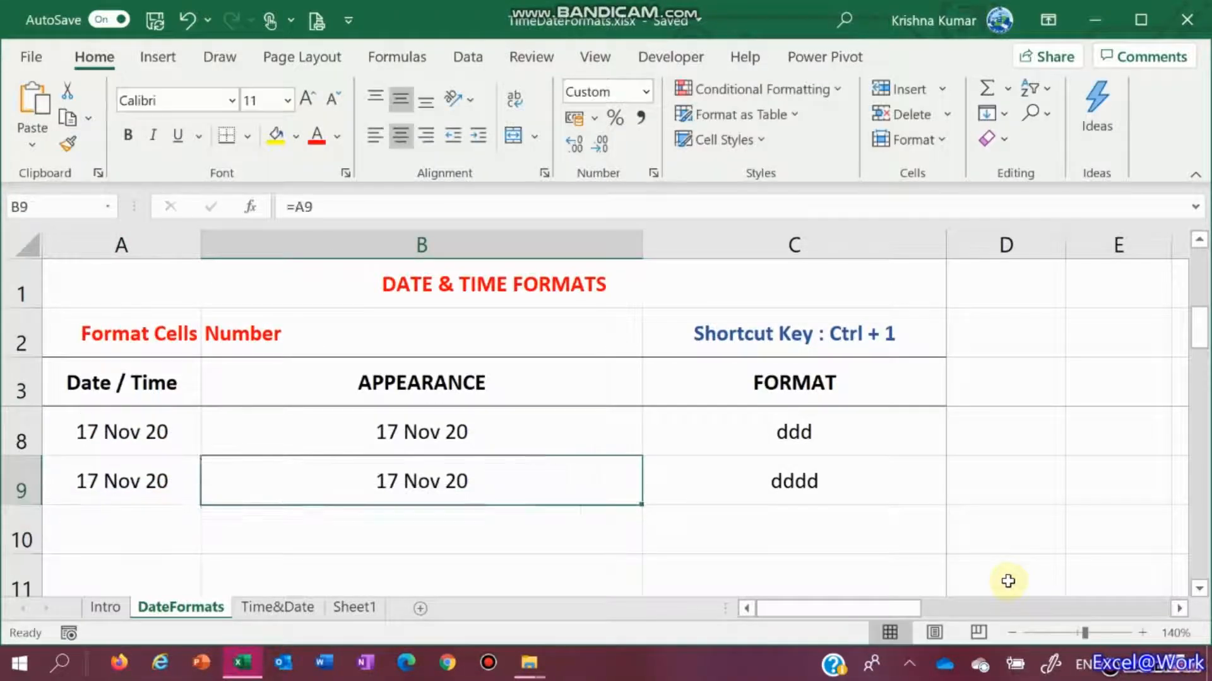
Apply the custom number format ddd to the appearance cell B8
key(Right)
key(Up)
key(Left)
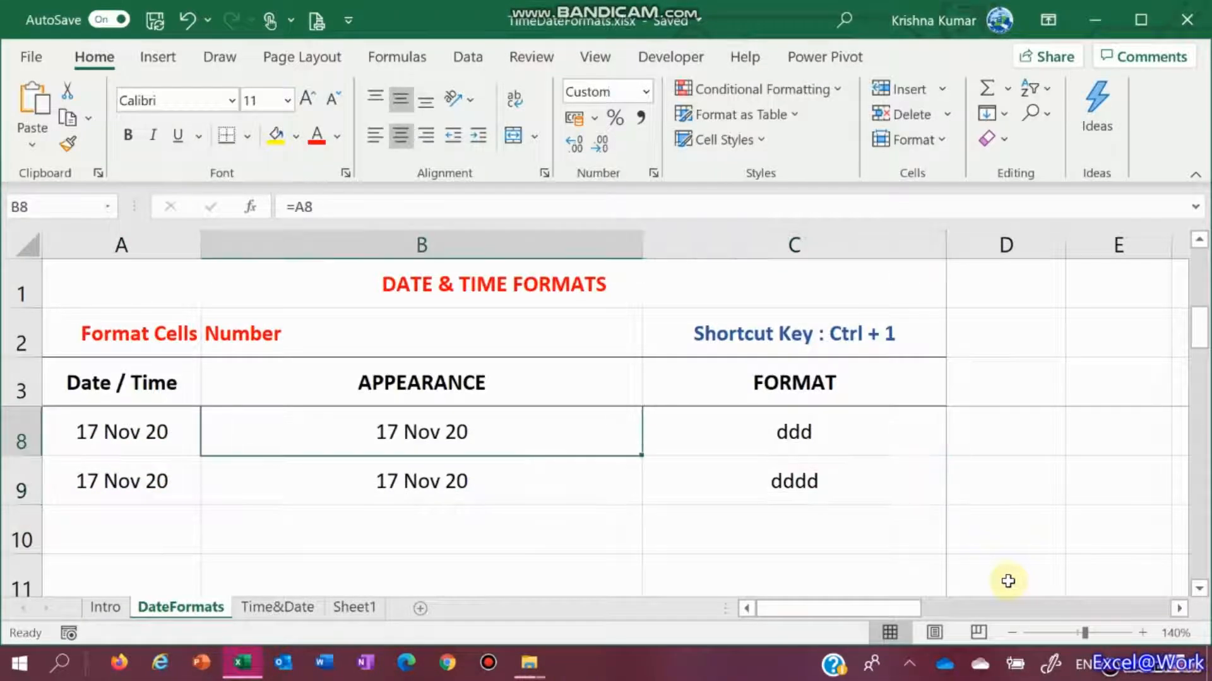
key(ctrl+1)
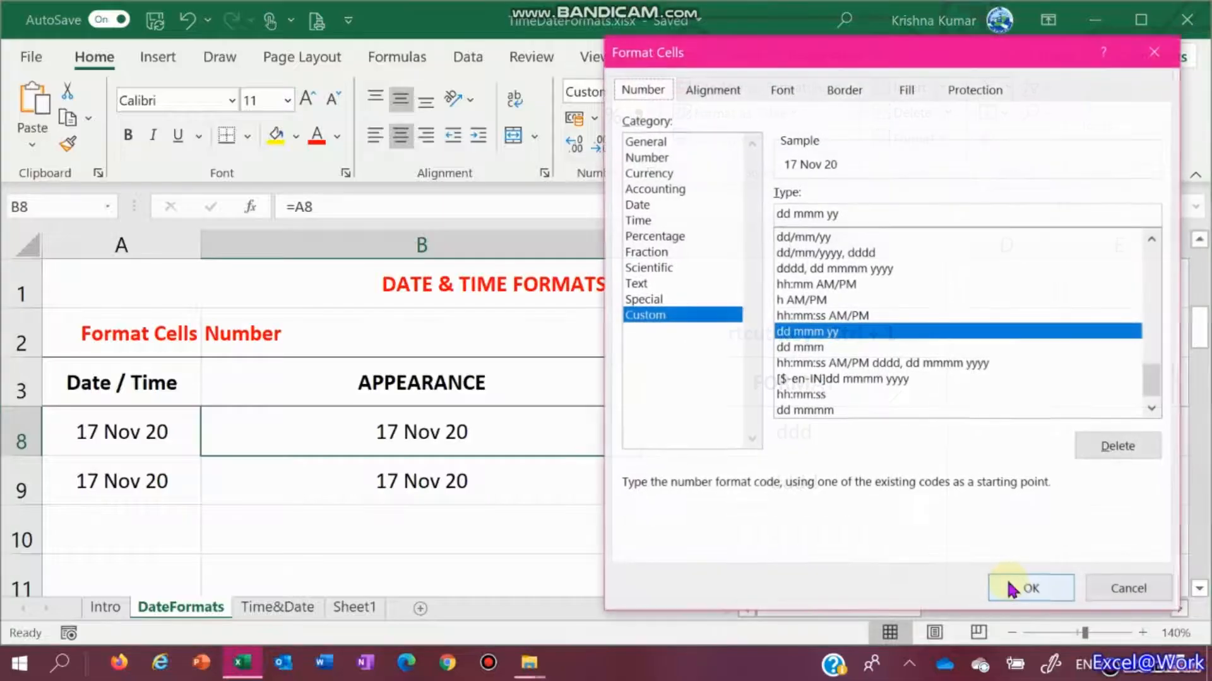
click(845, 220)
key(BackSpace)
key(BackSpace)
key(BackSpace)
key(BackSpace)
key(BackSpace)
key(BackSpace)
key(BackSpace)
text(ddd)
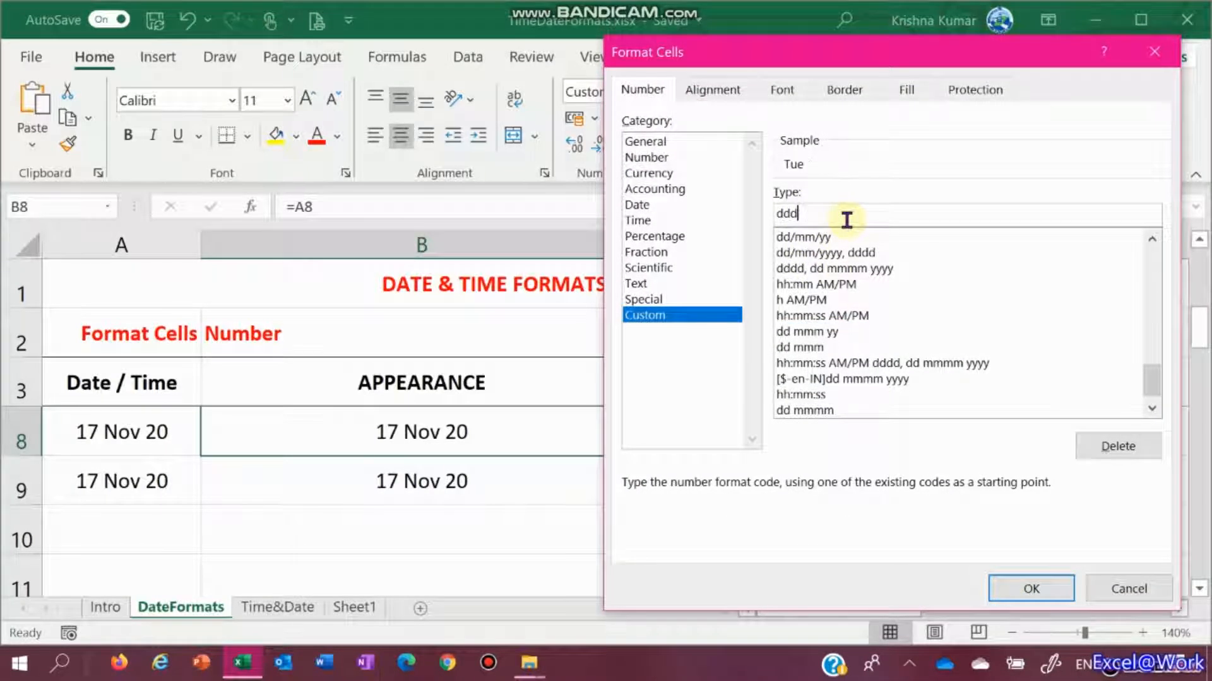
key(Return)
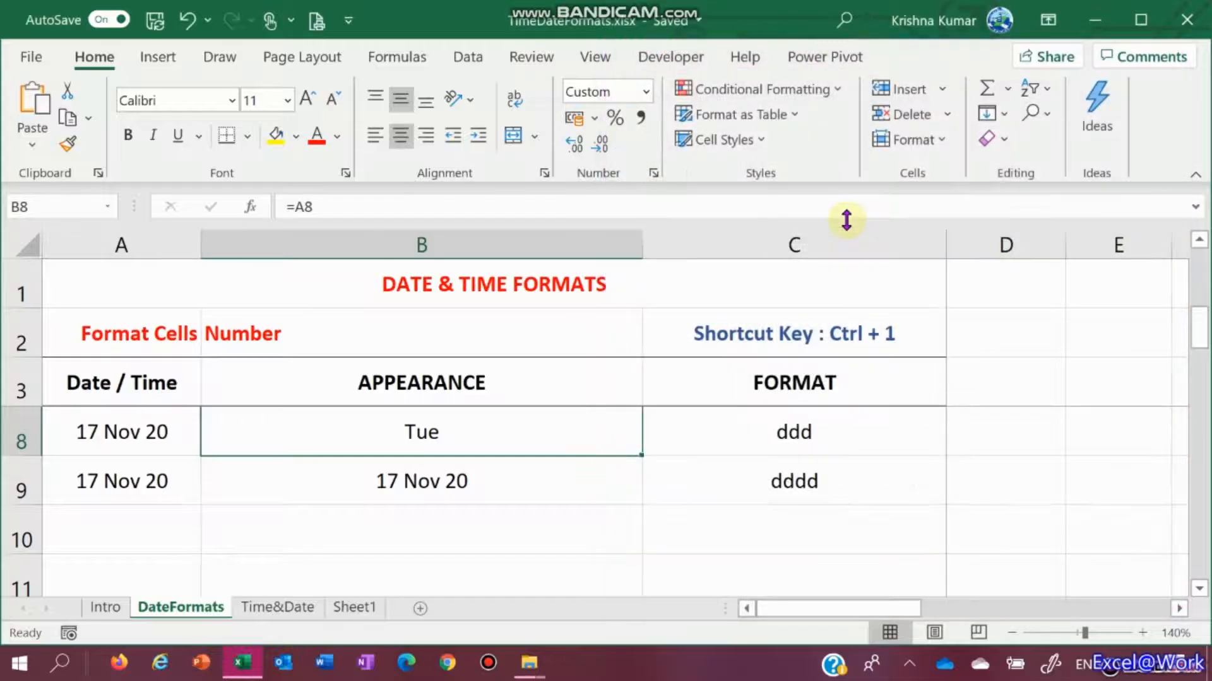
Apply the custom number format dddd to the appearance cell B9
key(Down)
key(F2)
key(ctrl+Return)
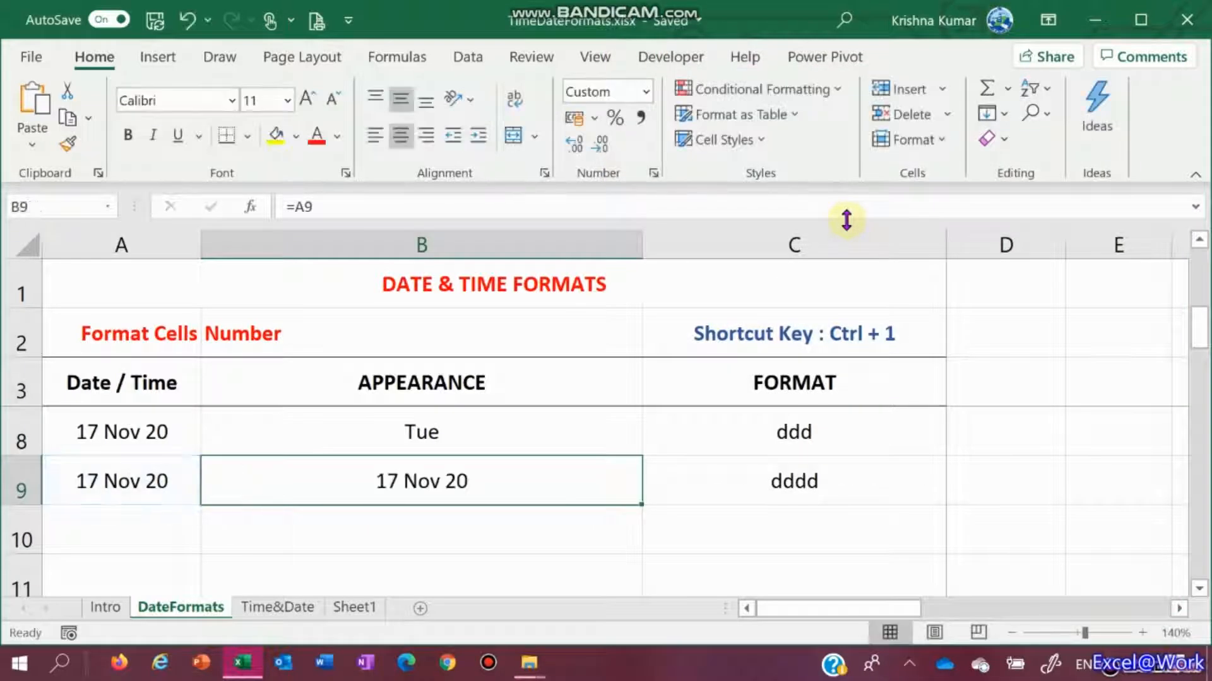
key(ctrl+1)
click(854, 219)
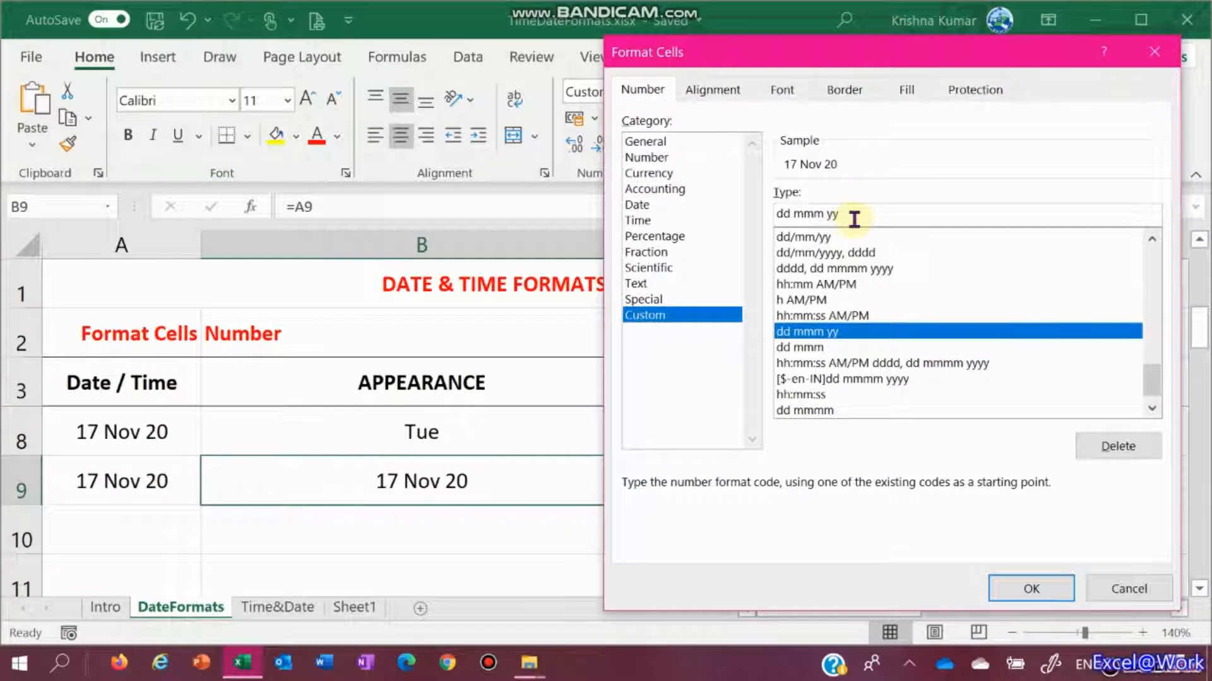
key(BackSpace)
key(BackSpace)
key(BackSpace)
key(BackSpace)
key(BackSpace)
key(BackSpace)
key(BackSpace)
text(dddd)
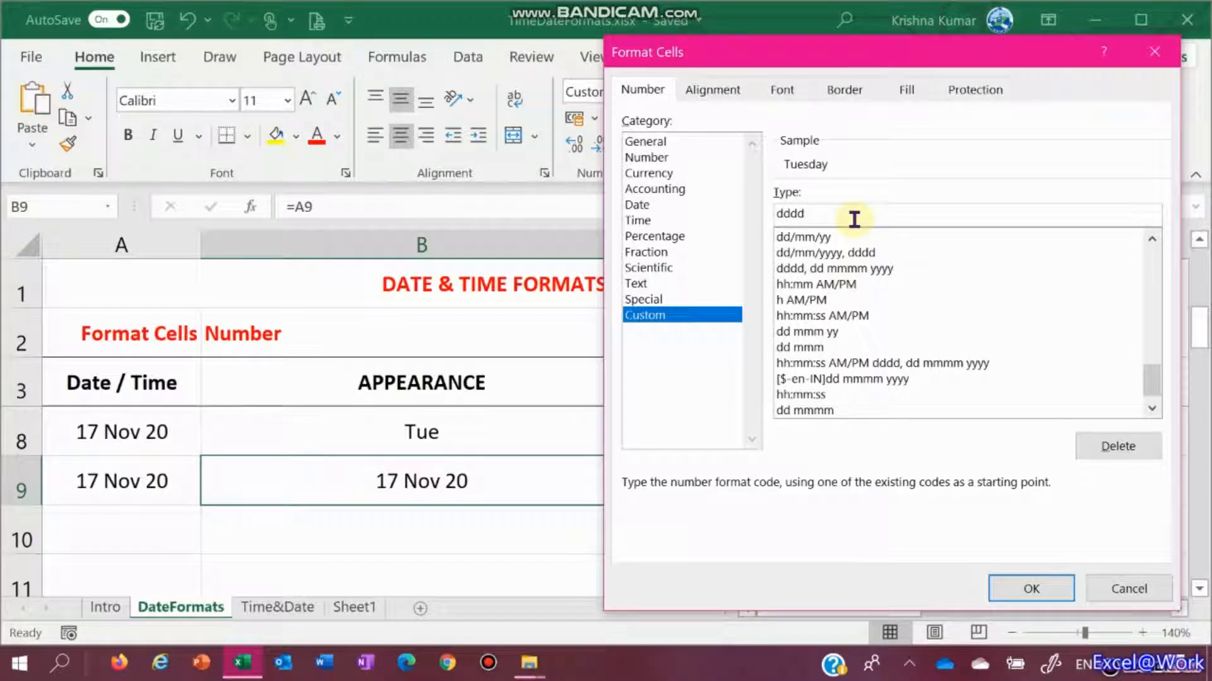
key(Return)
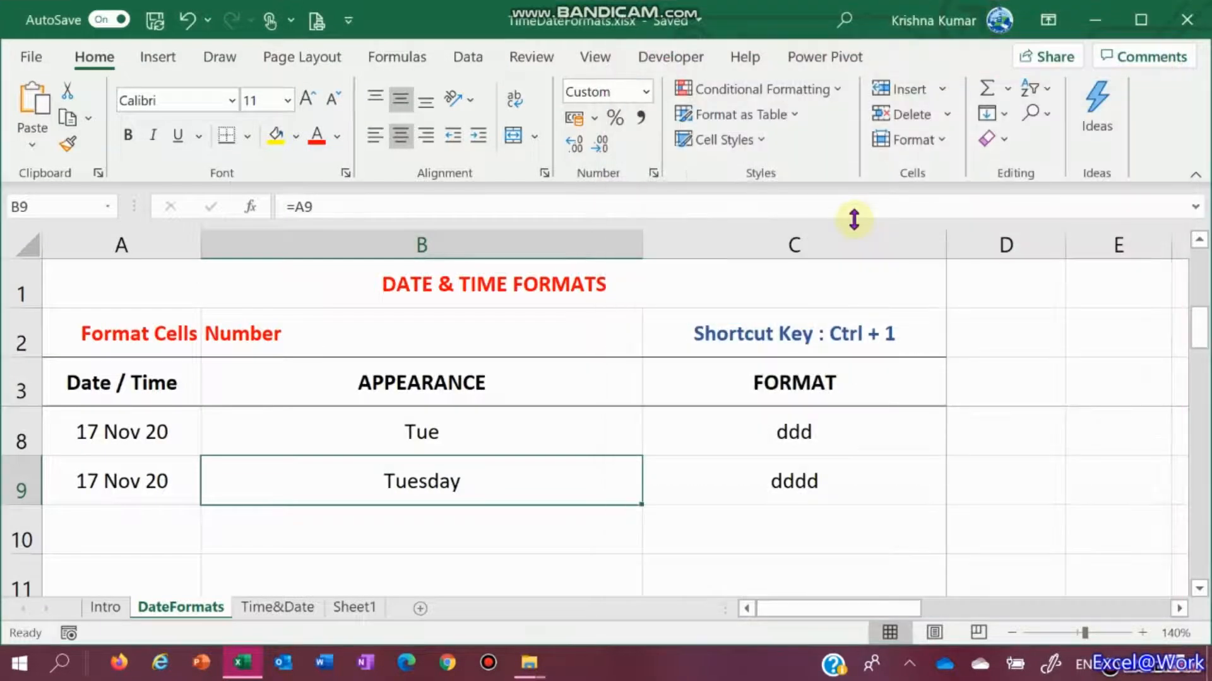
Continue the date column by linking A10 to the date above with =A9
key(Up)
key(Down)
key(Right)
key(Left)
key(Left)
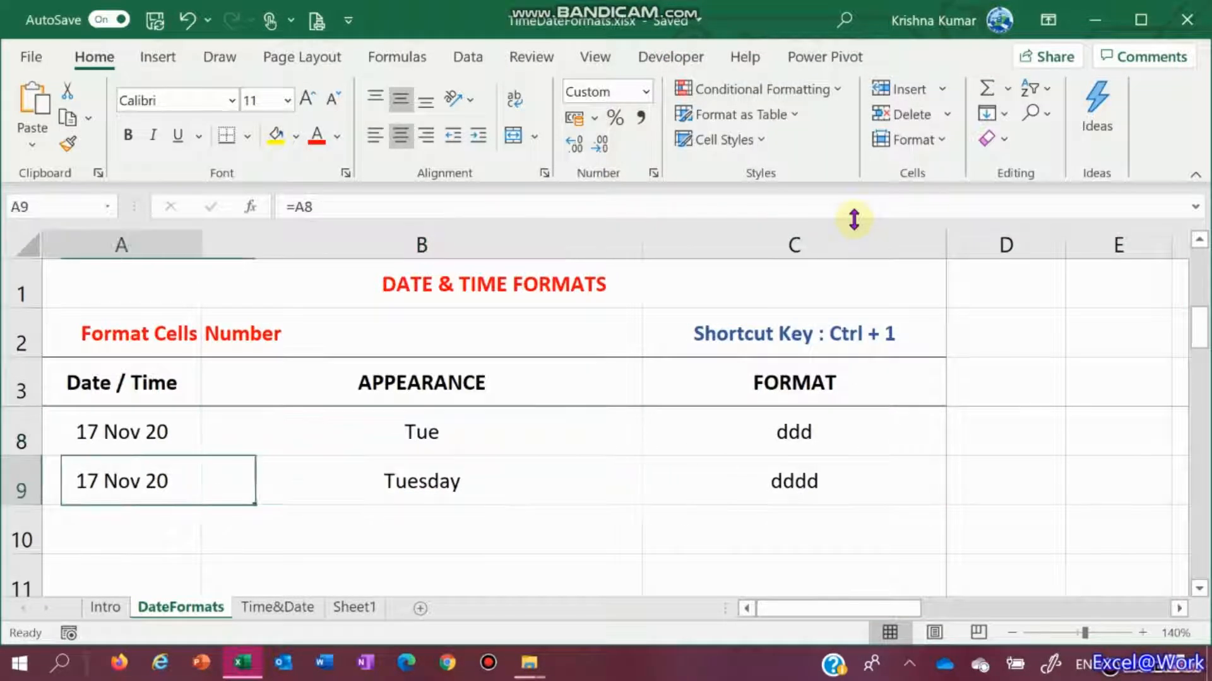
key(Down)
text(=)
key(Up)
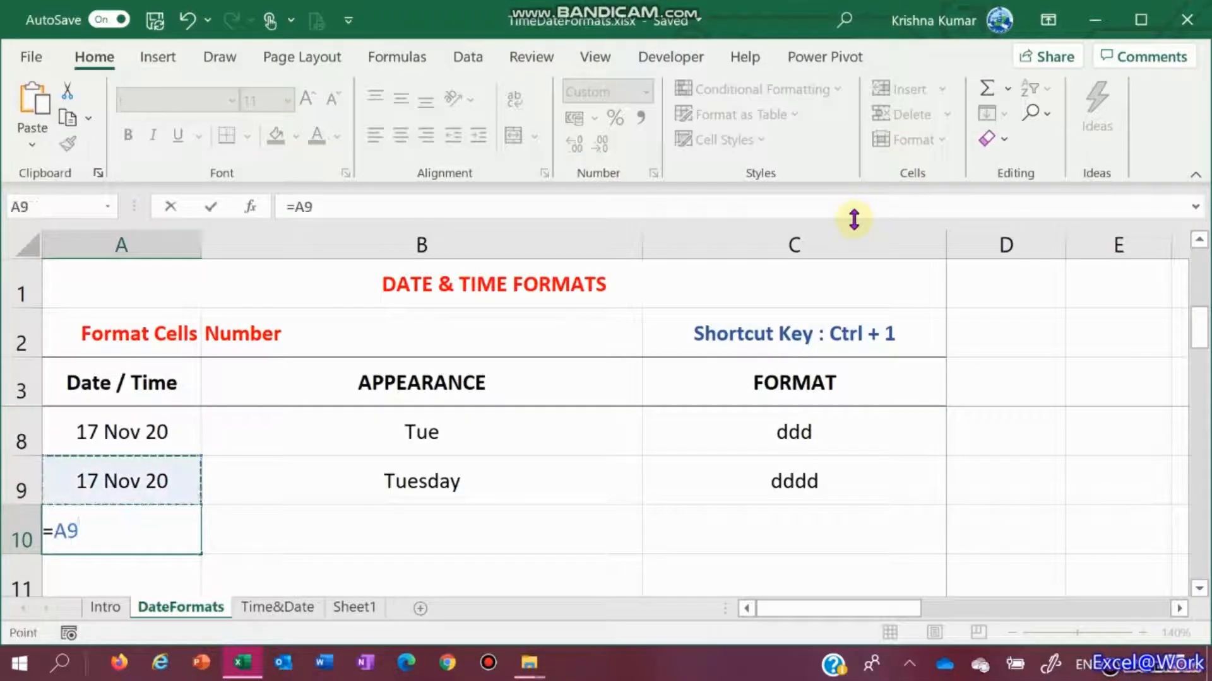
key(Return)
Link the appearance cell B10 to the date in its row with =A10
key(Right)
key(Up)
text(=)
key(Left)
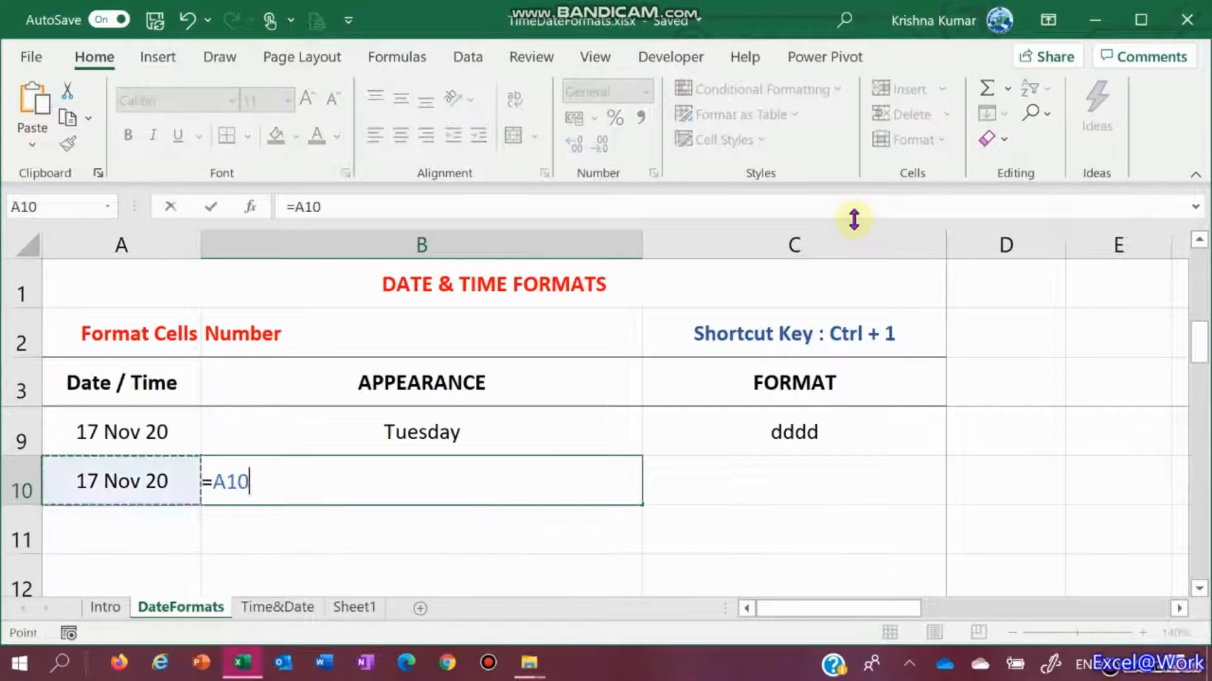
key(Return)
Enter the format code dddd, dd mmm yyyy in cell C10 of the FORMAT column
key(Up)
key(Right)
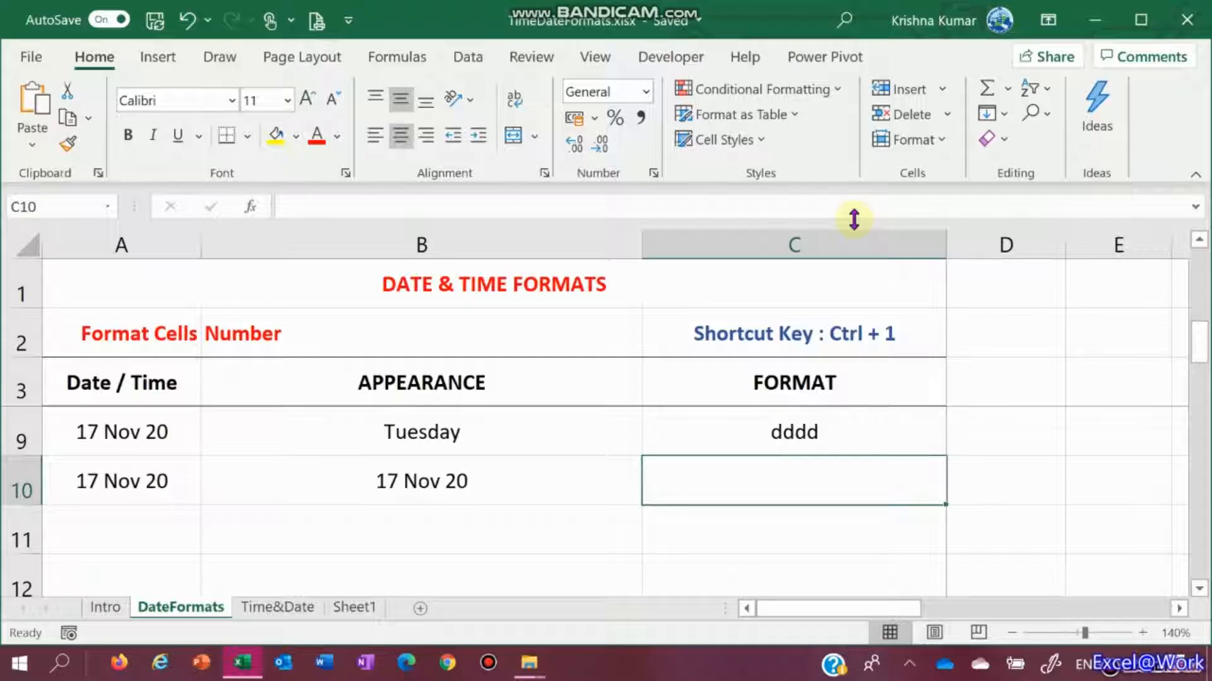
text(dddd)
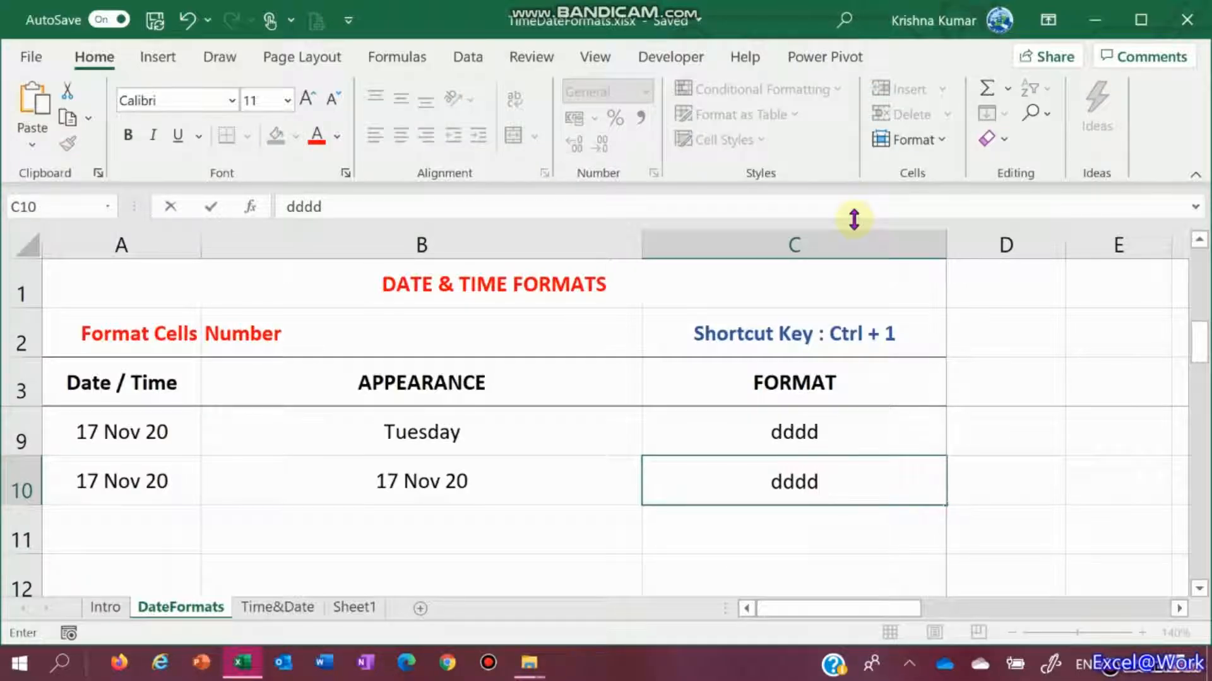
text(,)
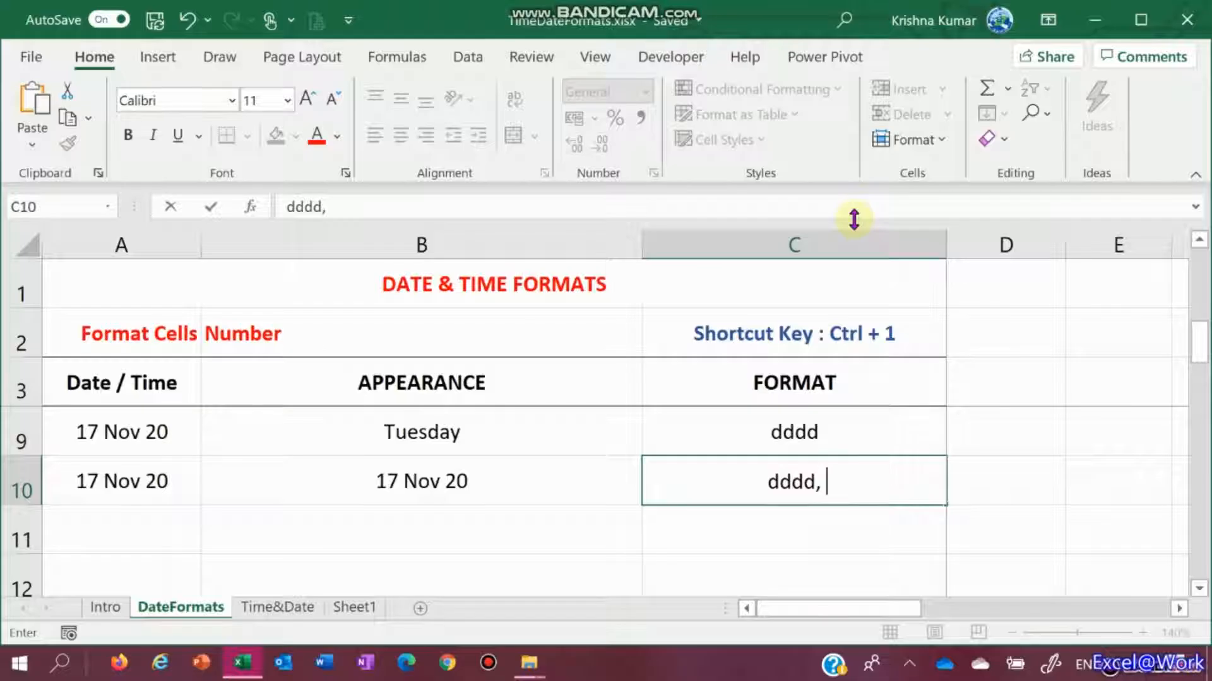
text( dd)
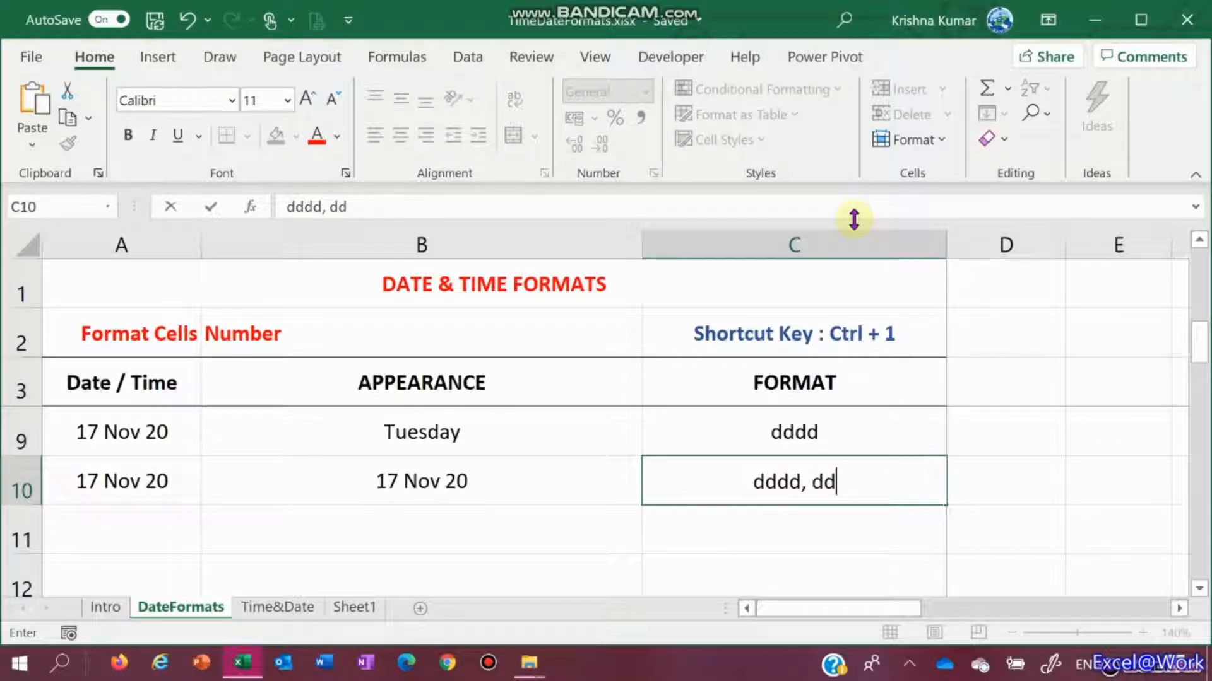
text( mm)
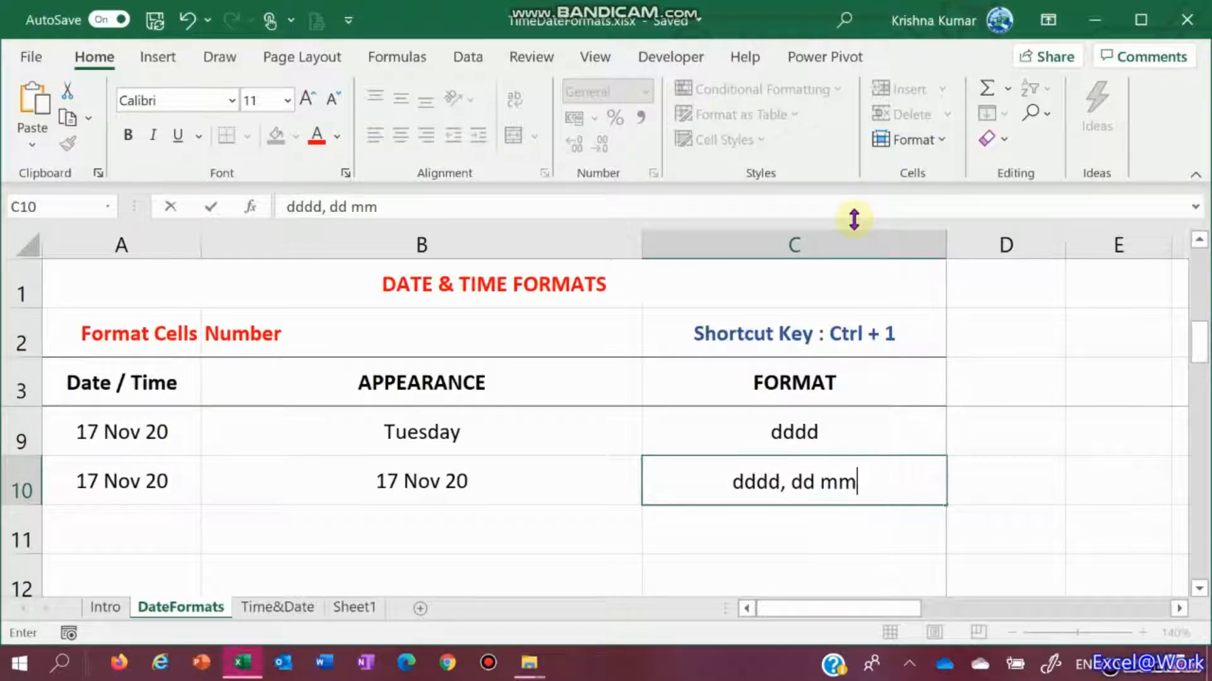
text(m y)
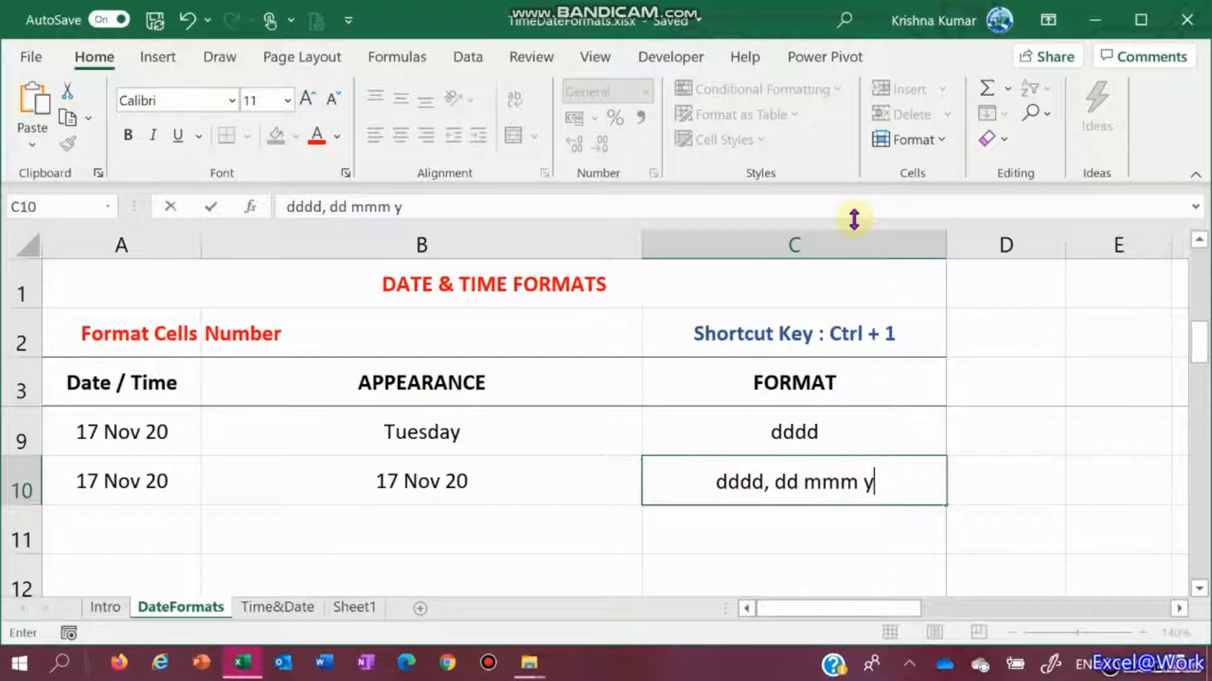
text(yyy)
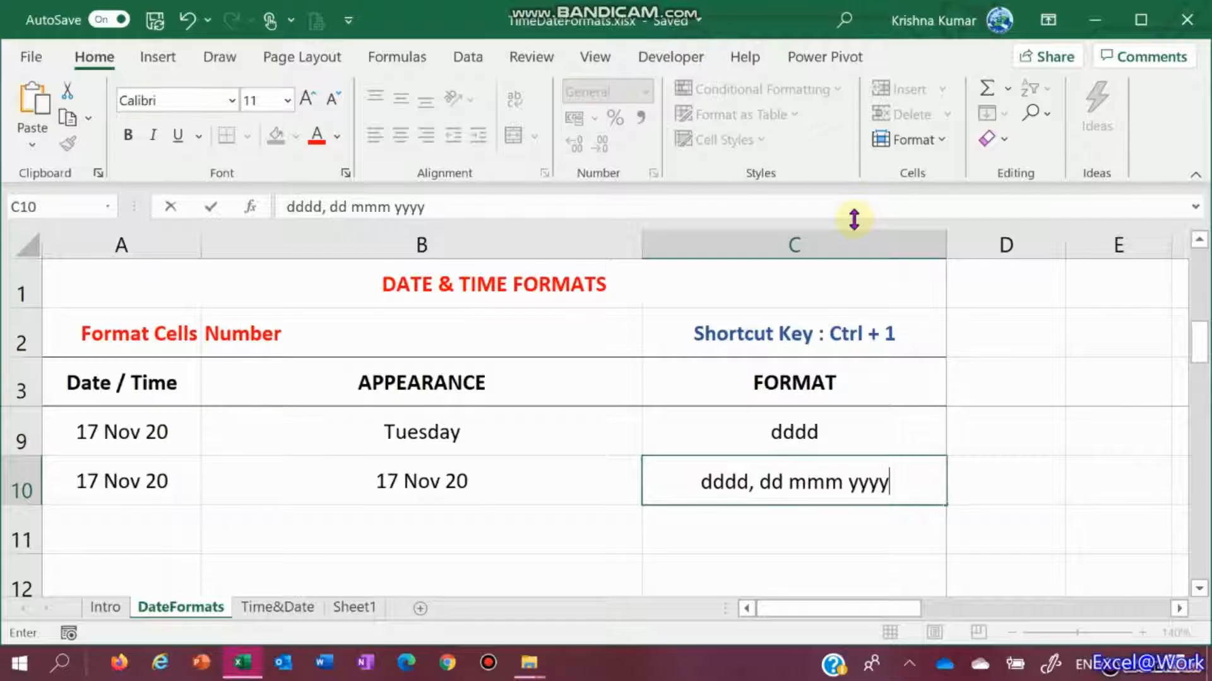
key(Return)
key(Up)
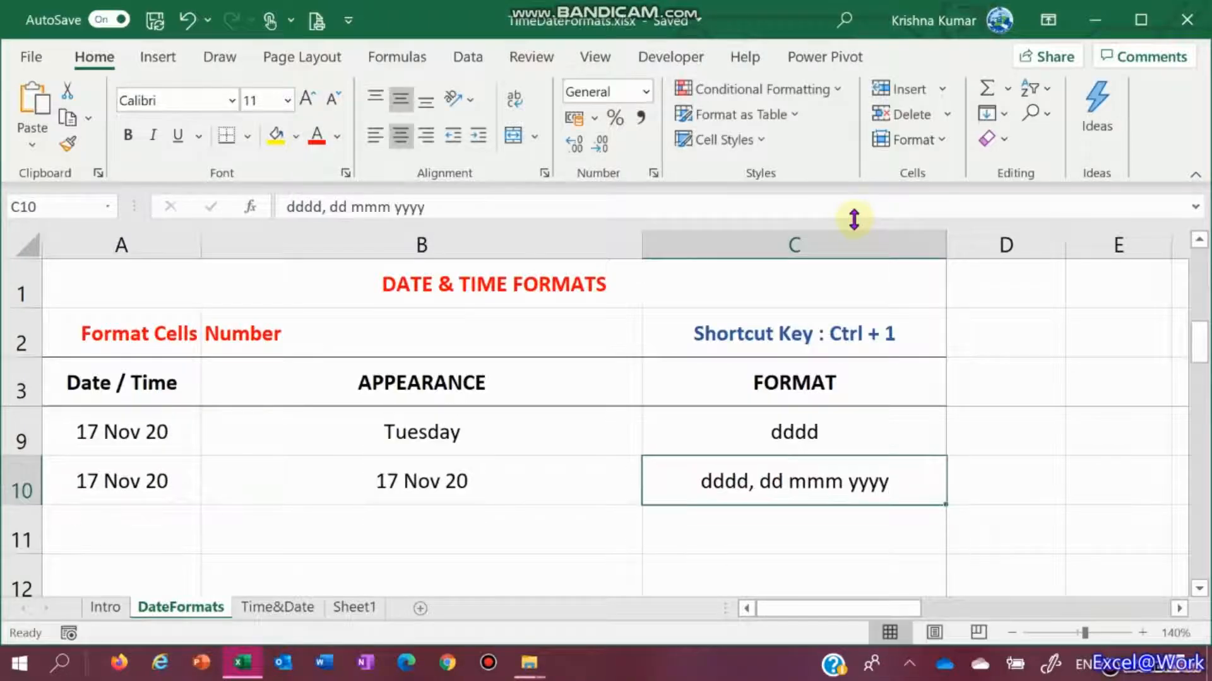
Select the entire format code text inside cell C10
key(Left)
key(Right)
key(F2)
key(shift+Left)
key(shift+Left)
key(ctrl+shift+Left)
key(ctrl+shift+Left)
key(ctrl+shift+Left)
key(ctrl+shift+Left)
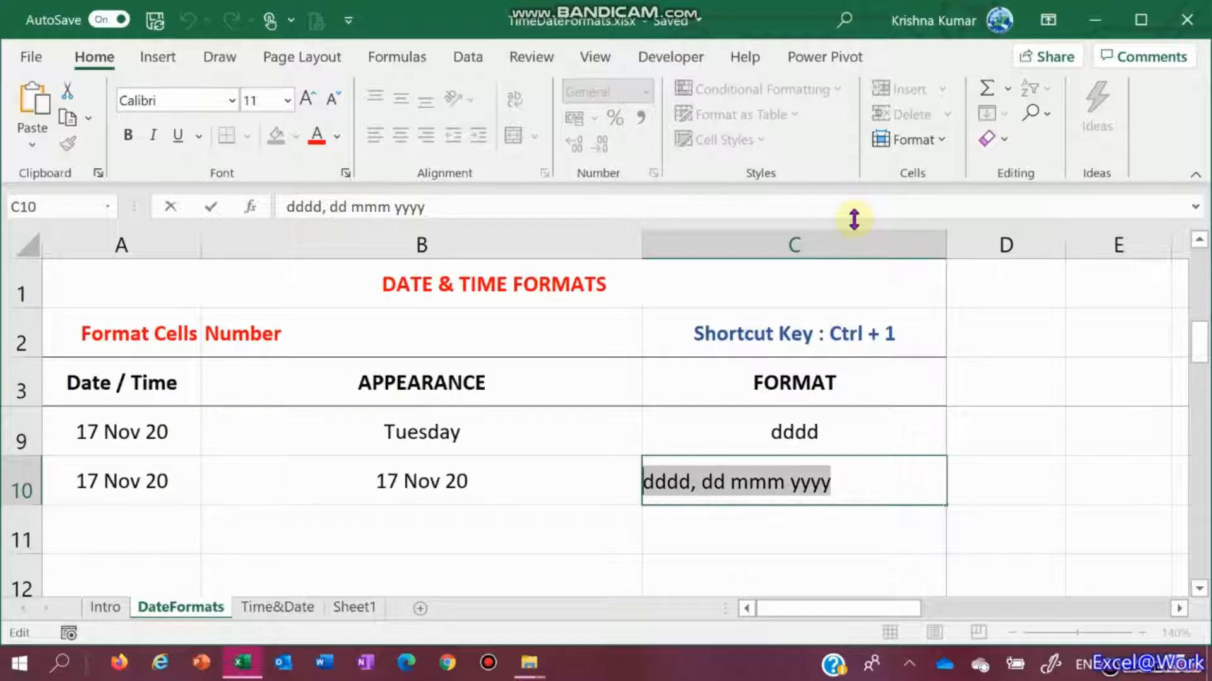
key(Return)
Enter dddd, dd mmm yyyy as the custom number format for the appearance cell B10
key(Up)
key(Left)
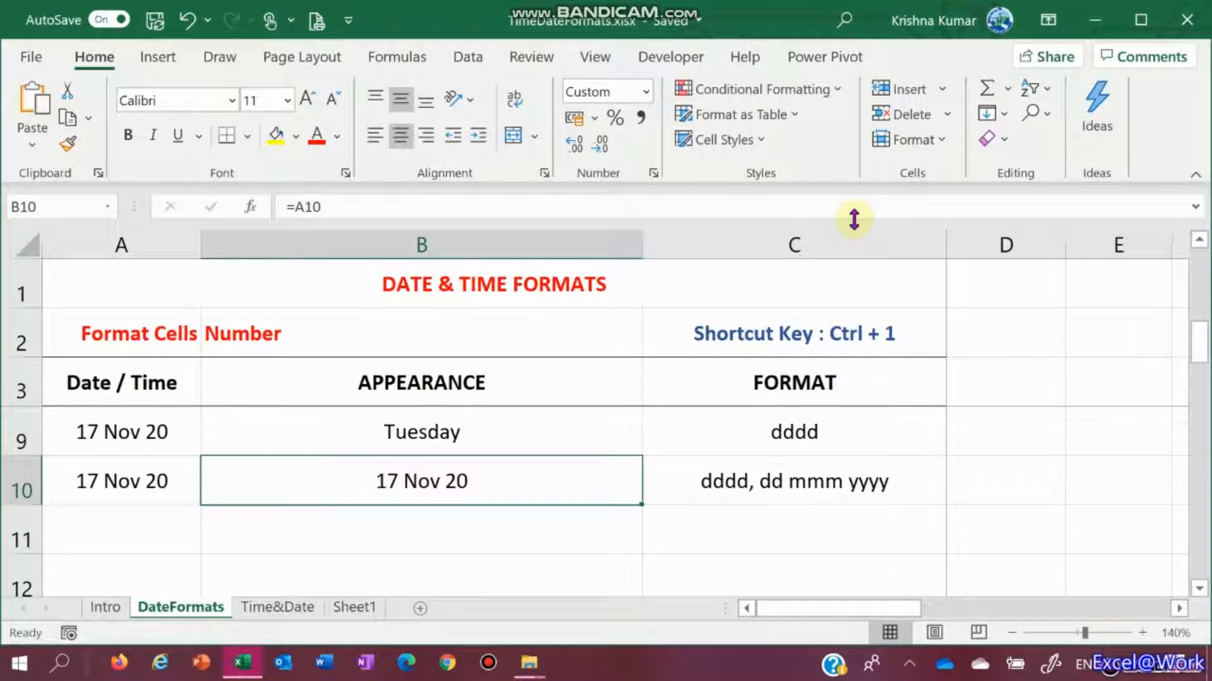
key(ctrl+1)
click(854, 219)
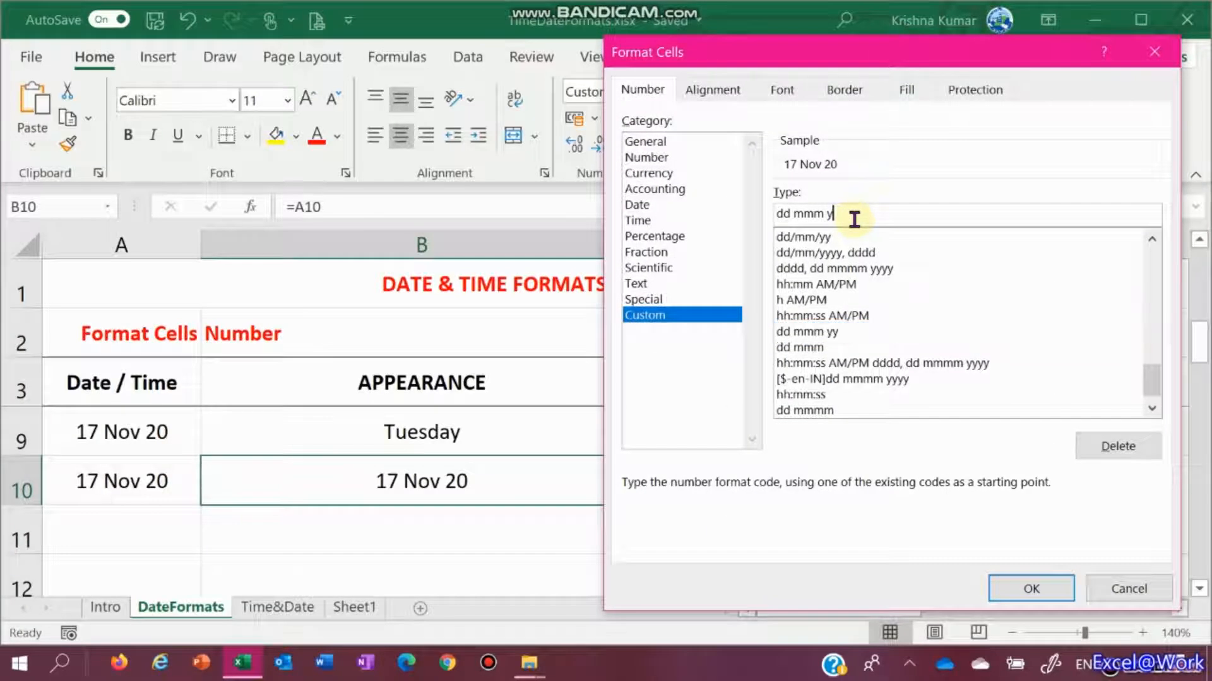
key(BackSpace)
key(BackSpace)
key(BackSpace)
key(BackSpace)
key(BackSpace)
key(BackSpace)
key(BackSpace)
key(BackSpace)
key(BackSpace)
text(dddd, dd mmm yyyy)
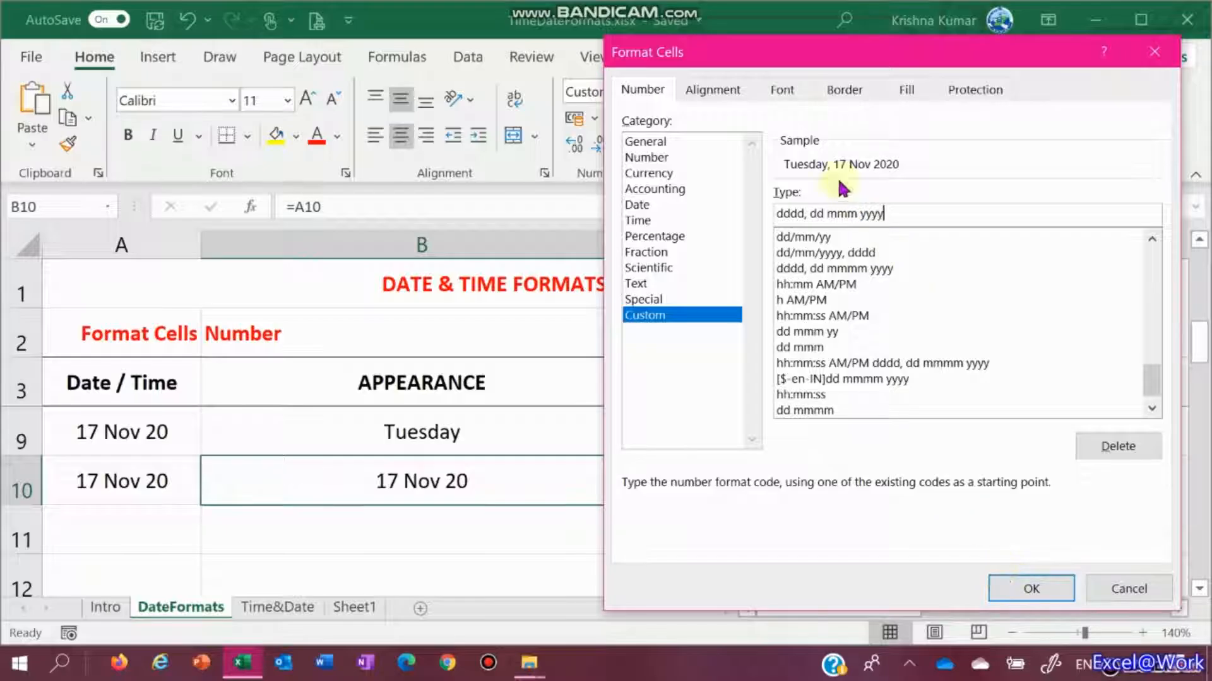
Extend the month code in B10's custom format to mmmm and apply the format
click(856, 213)
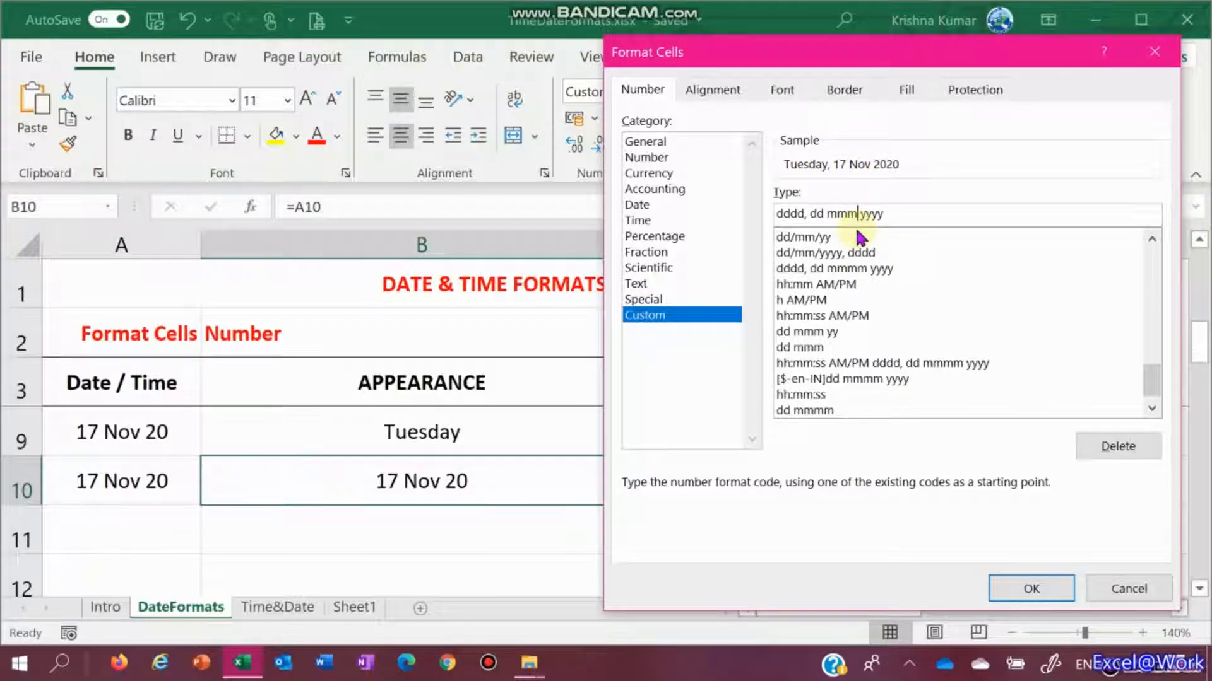
text(m)
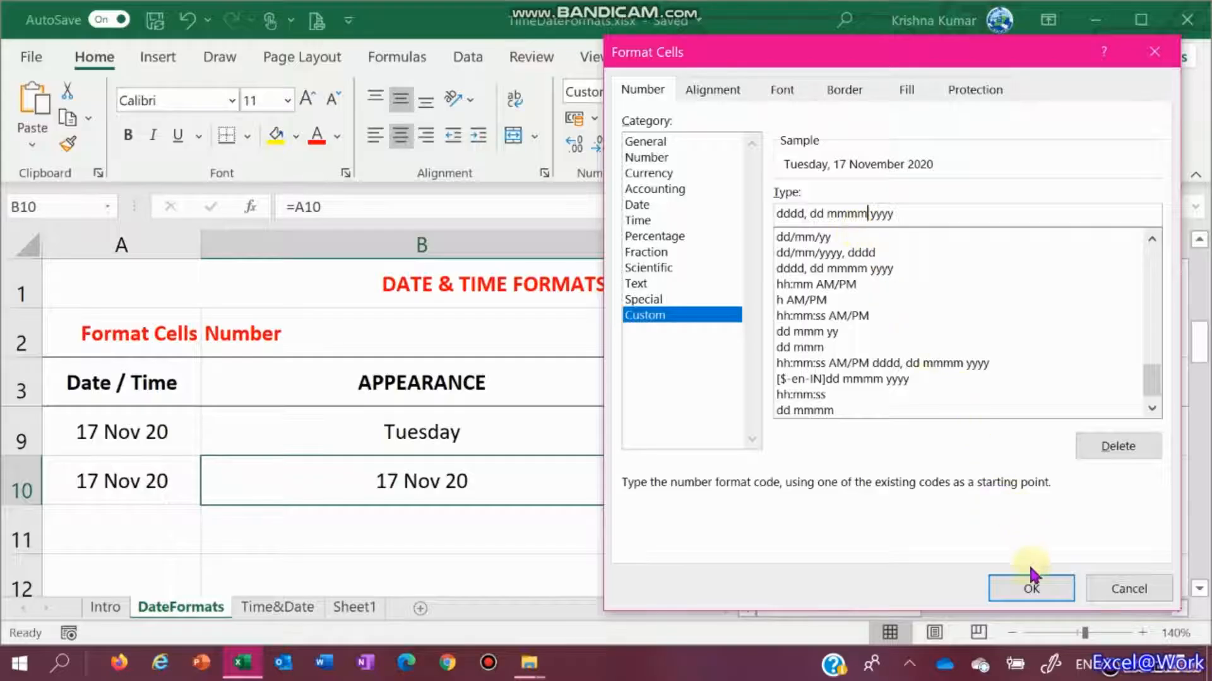
click(1031, 587)
Correct the format code in C10 to dddd, dd mmmm yyyy
key(Right)
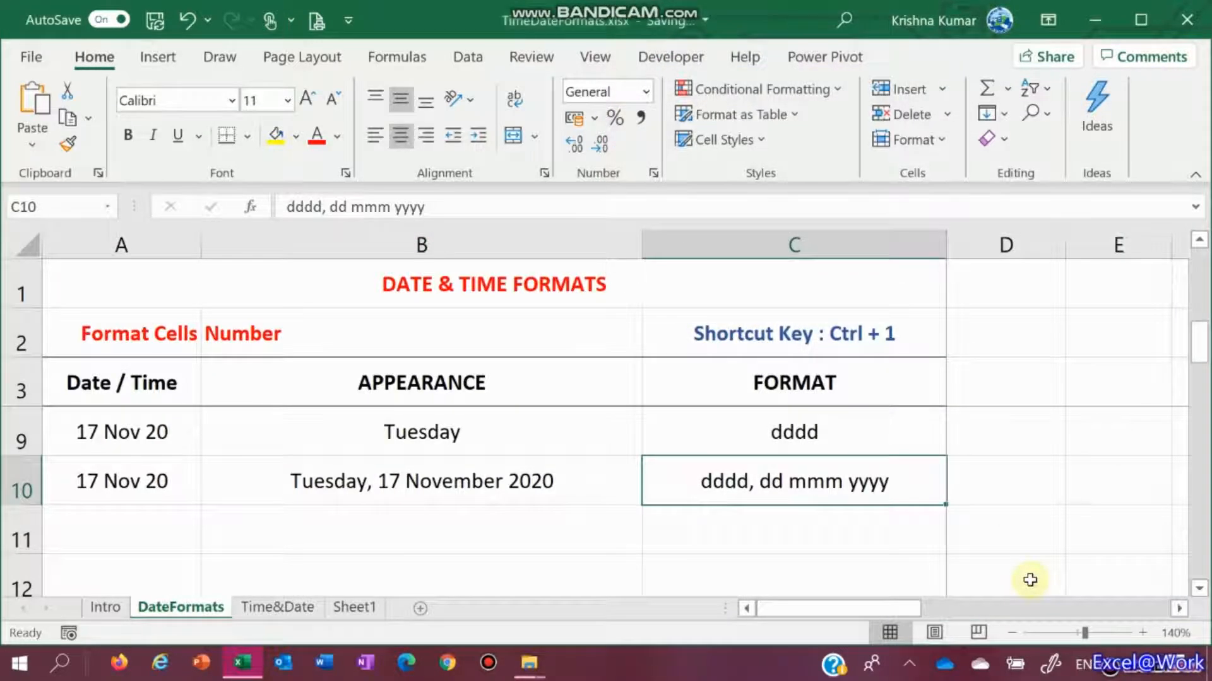
key(F2)
key(Left)
key(Left)
key(Left)
key(Left)
key(Left)
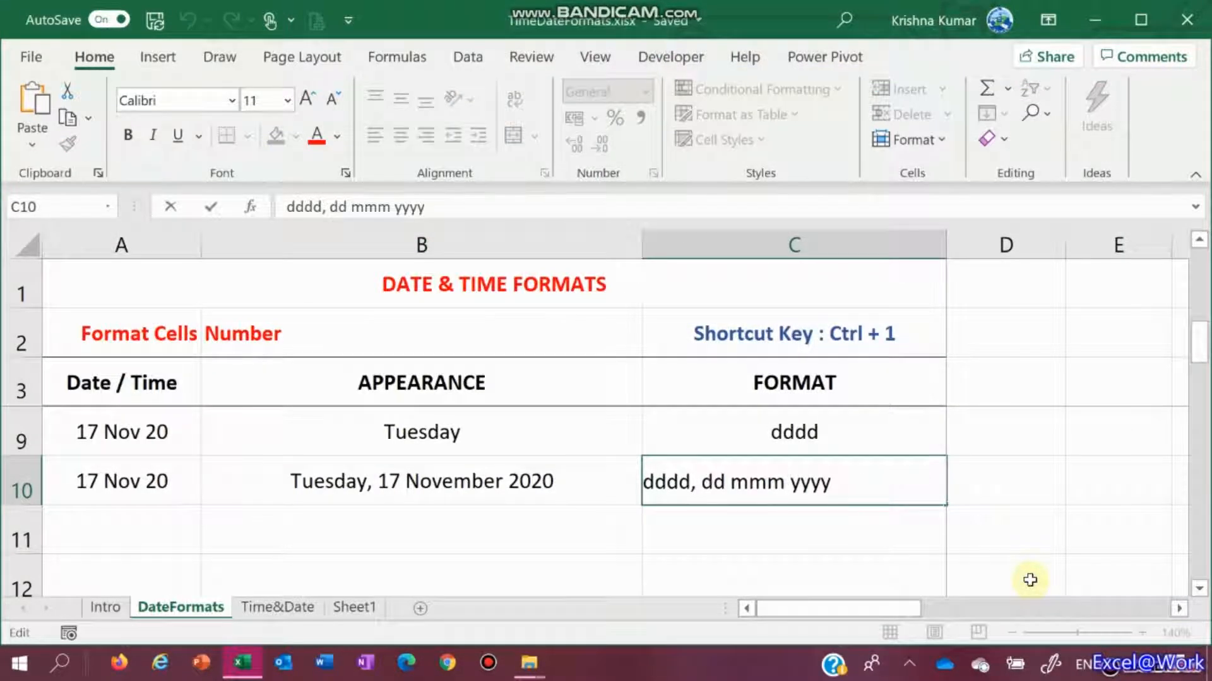
text(m)
key(Return)
Continue the date column by linking A11 to the date above with =A10
key(Up)
key(Left)
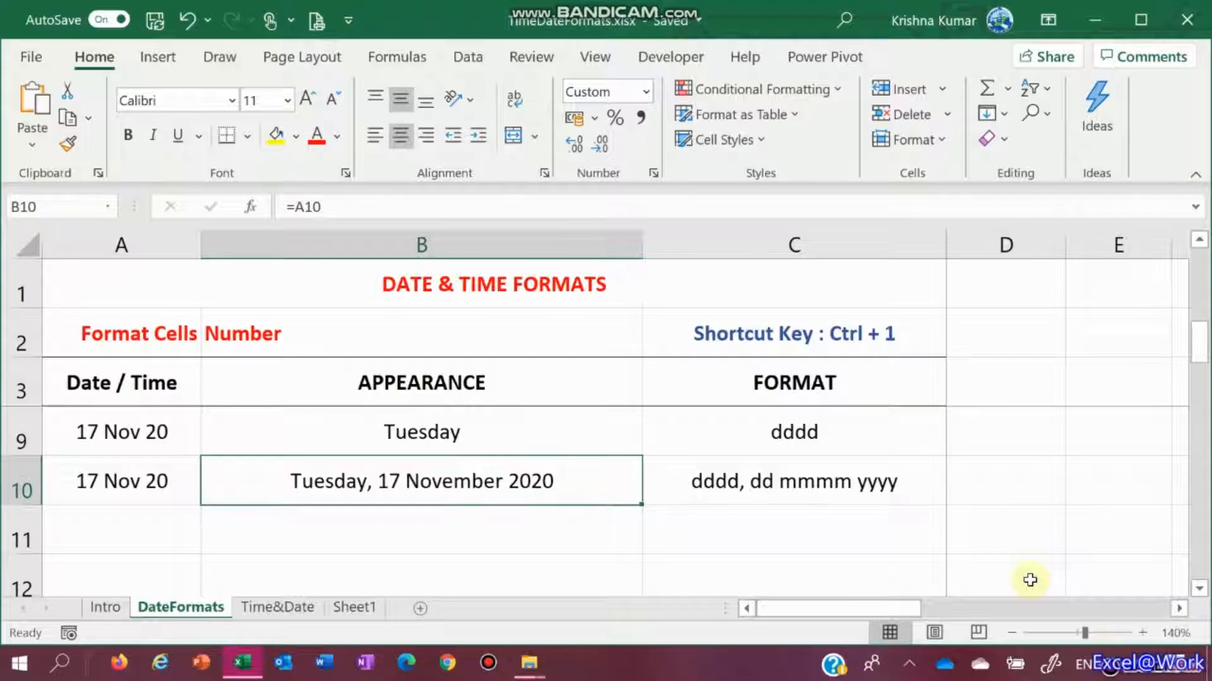
key(Down)
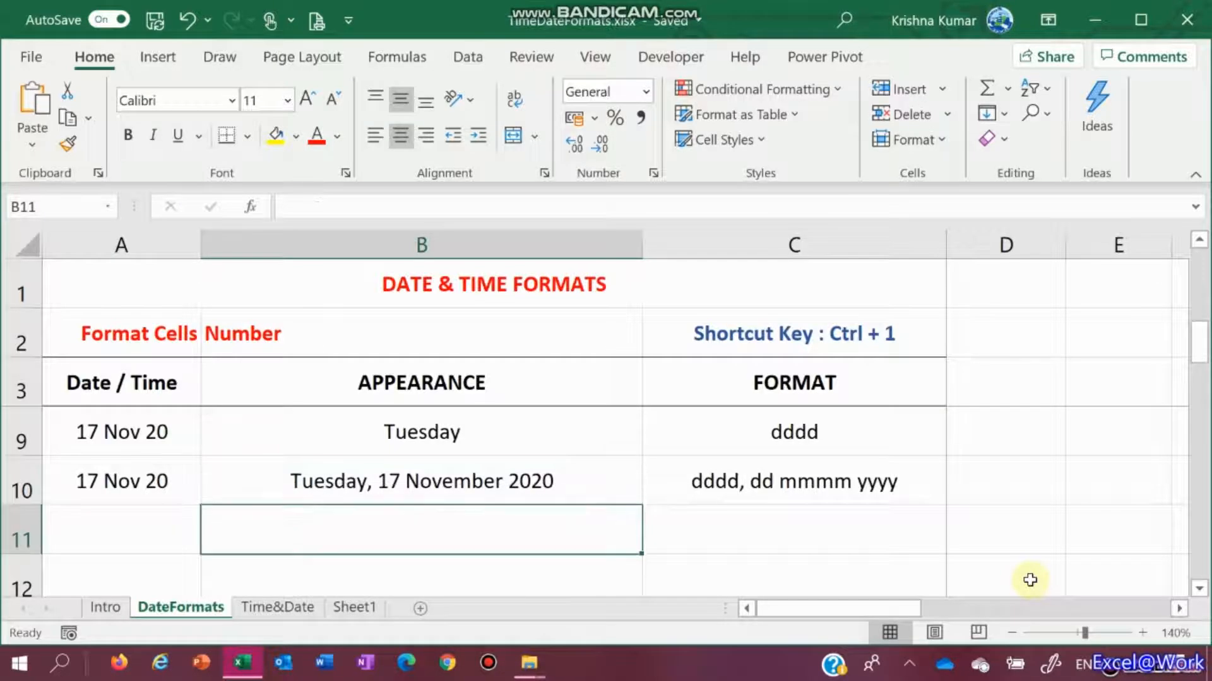
key(Left)
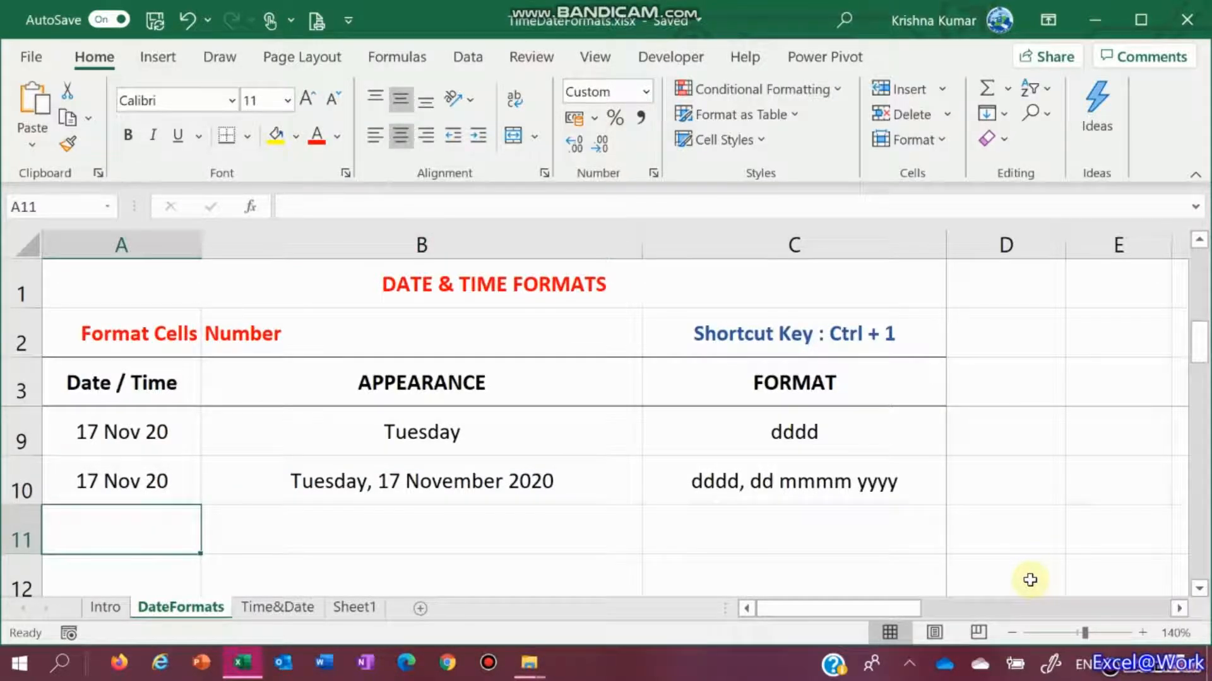
text(=)
key(Up)
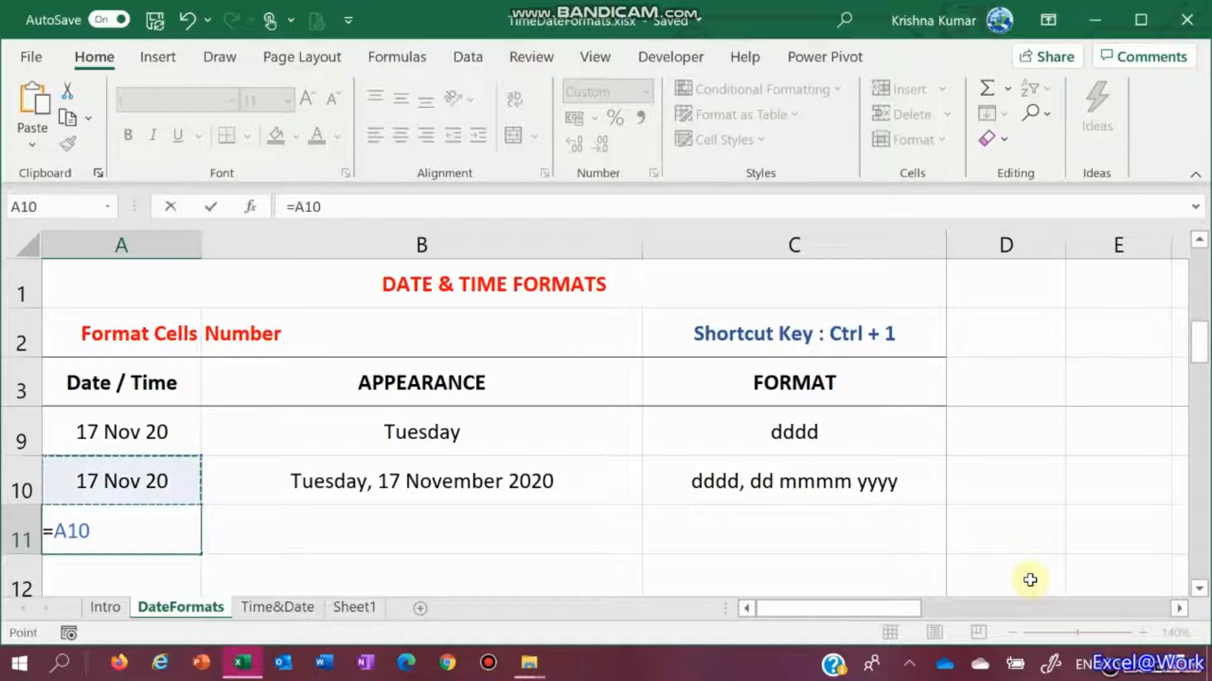
key(ctrl+Return)
key(Right)
scroll(1029, 580, down, 1)
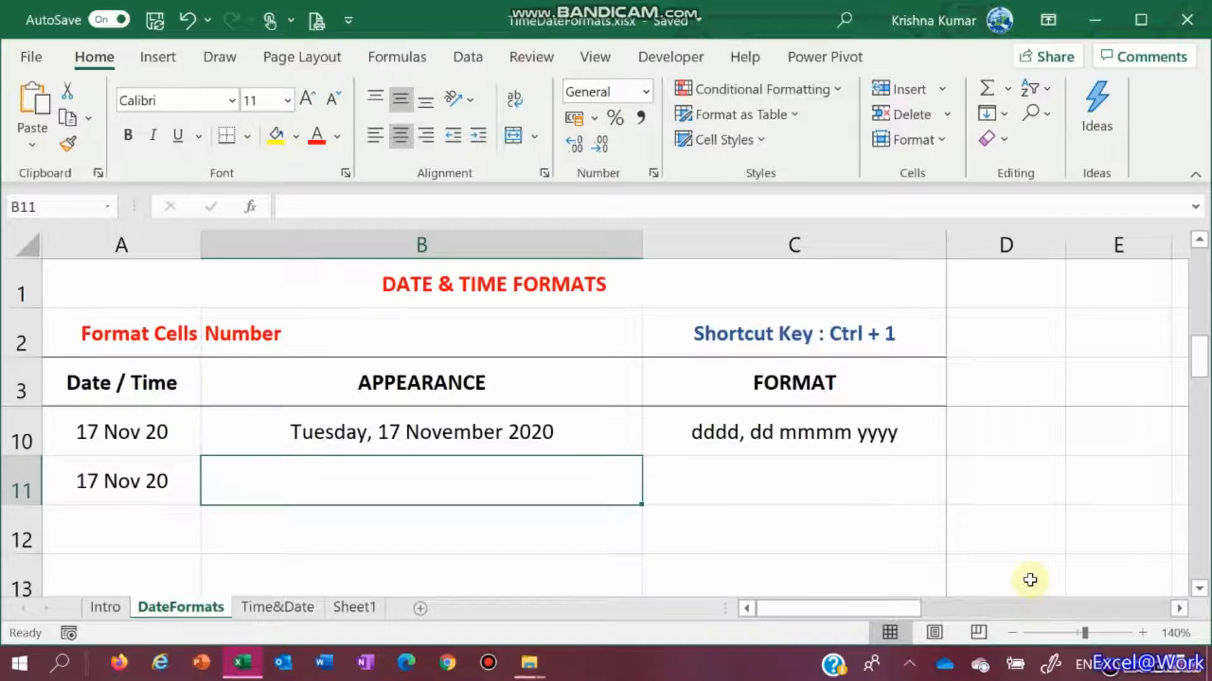
Enter hh am/pm as the format code in C11
key(Right)
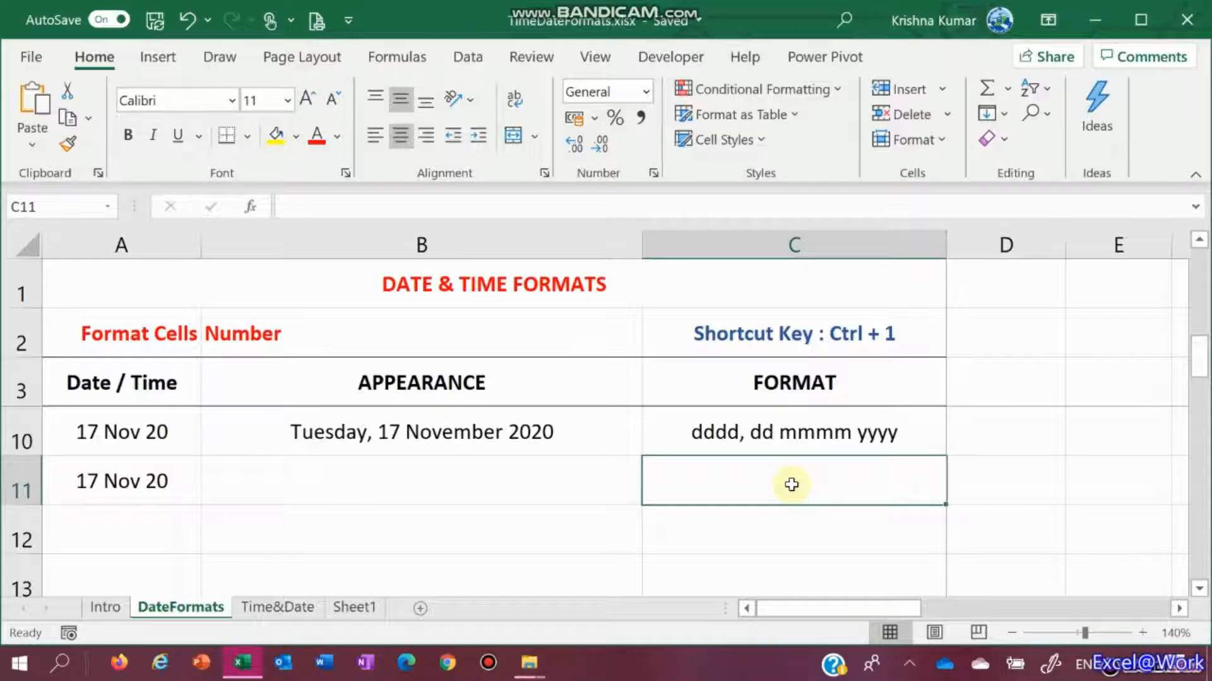
text(hh )
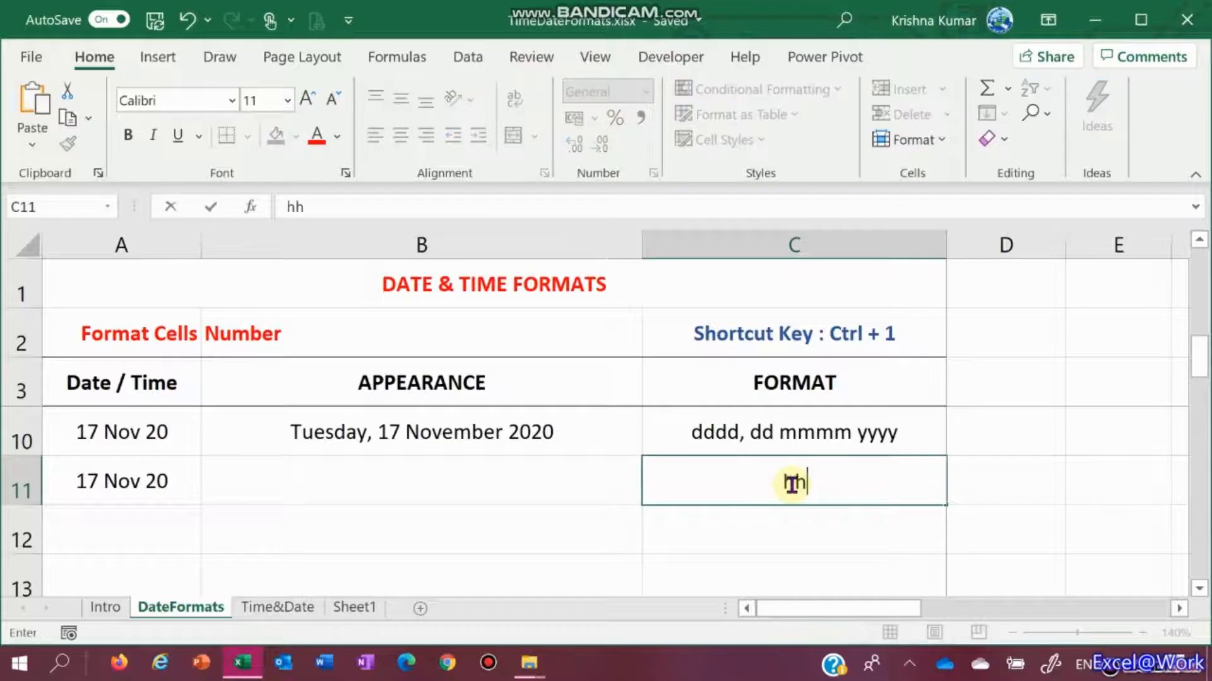
text(am)
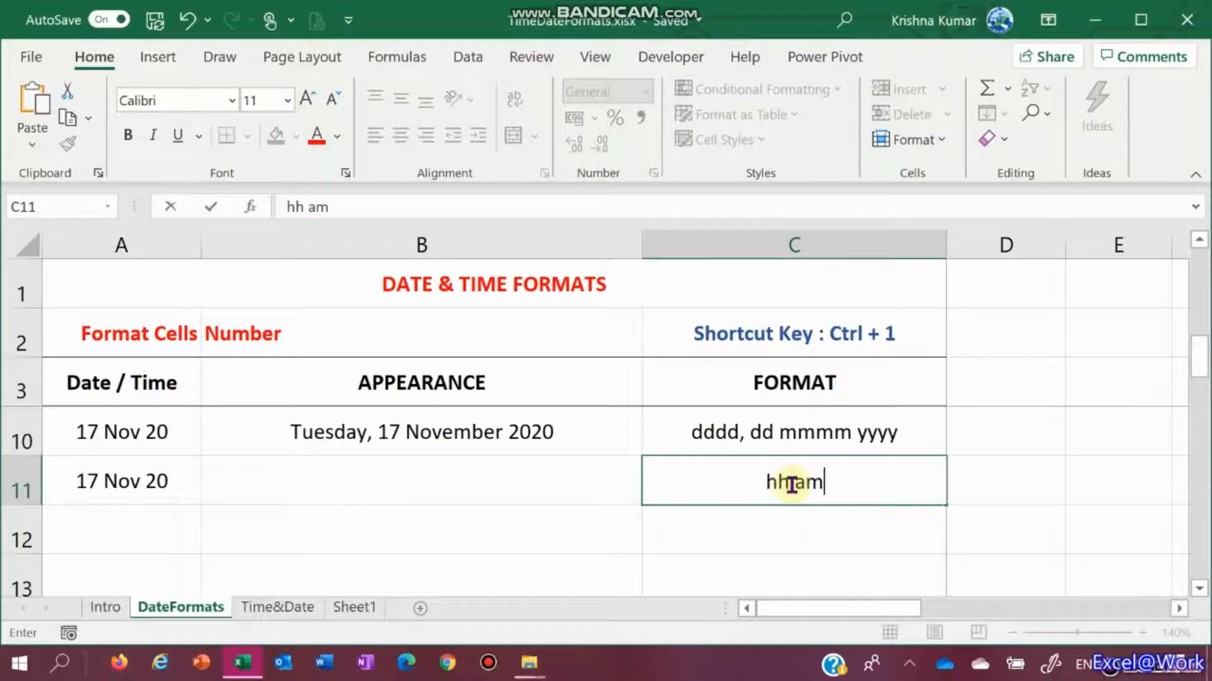
text(/pm)
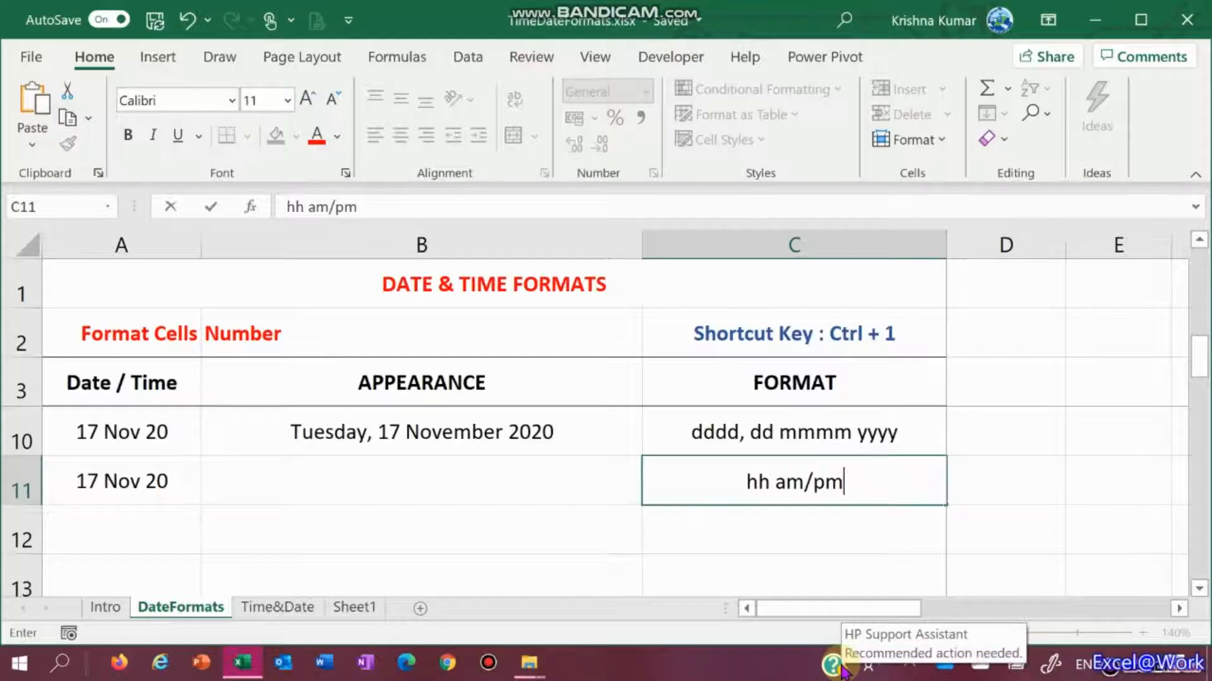
key(Return)
Link the appearance cell B11 to the date in the same row with =A11
key(Left)
key(Up)
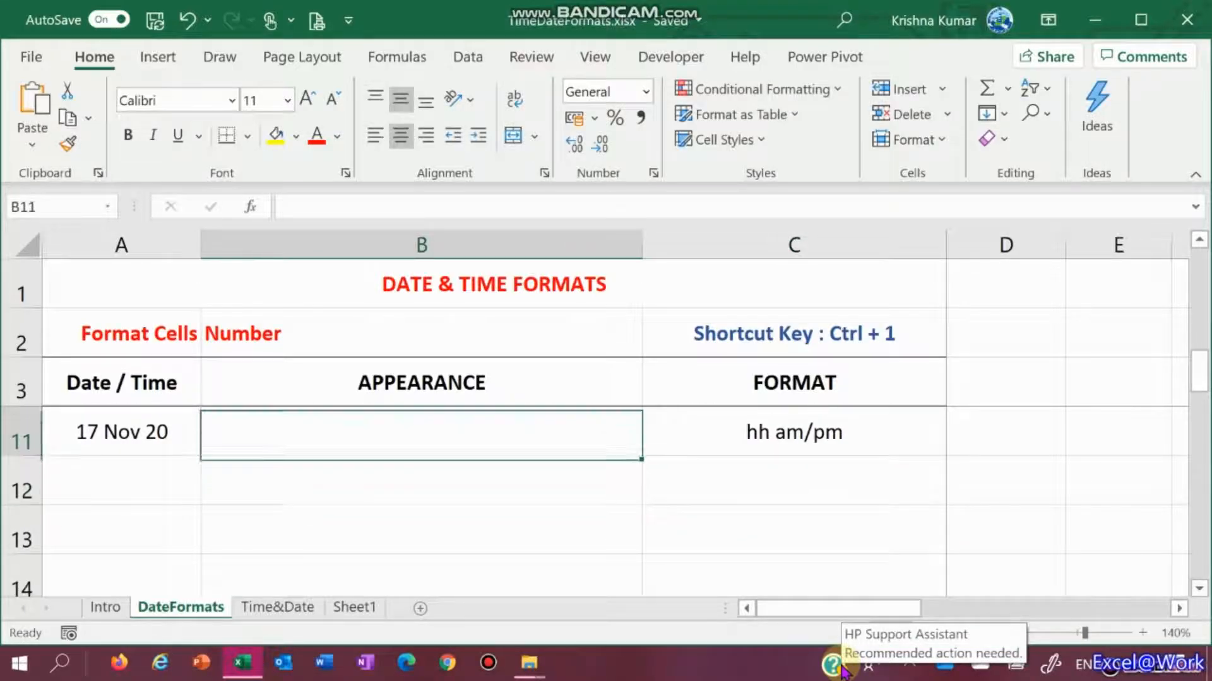
key(Up)
key(Down)
text(=)
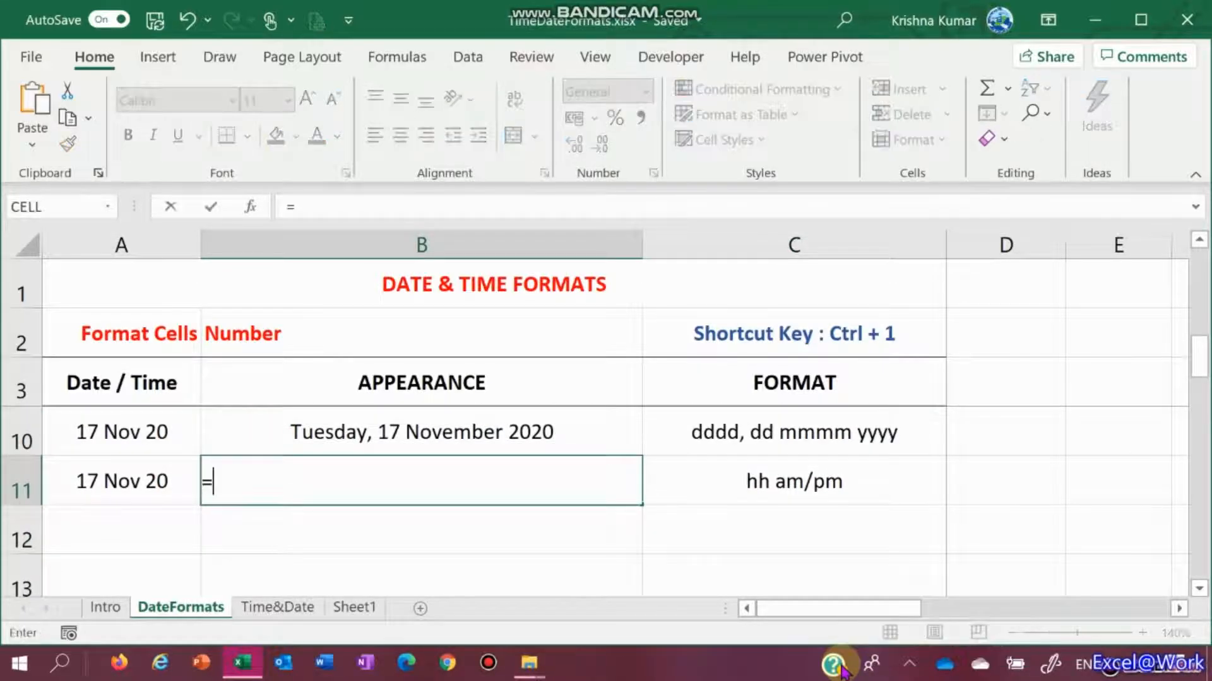
key(Left)
key(Return)
Replace B11's custom number format with hh am/pm and apply it
key(Up)
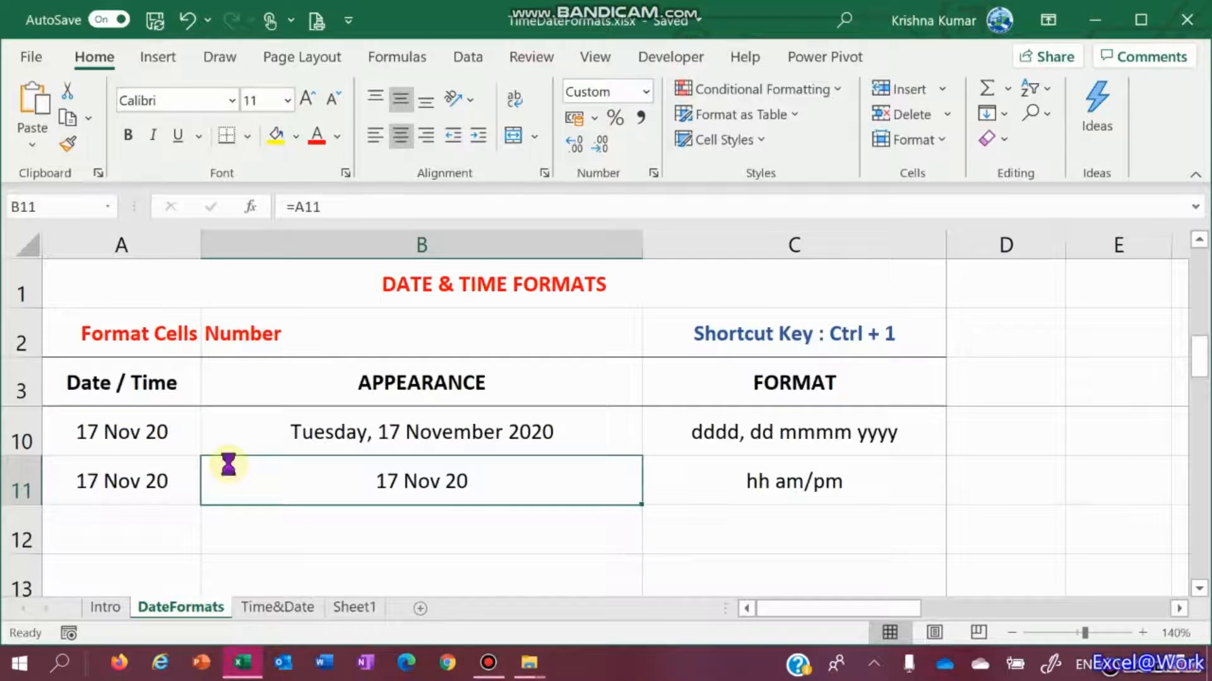
key(ctrl+1)
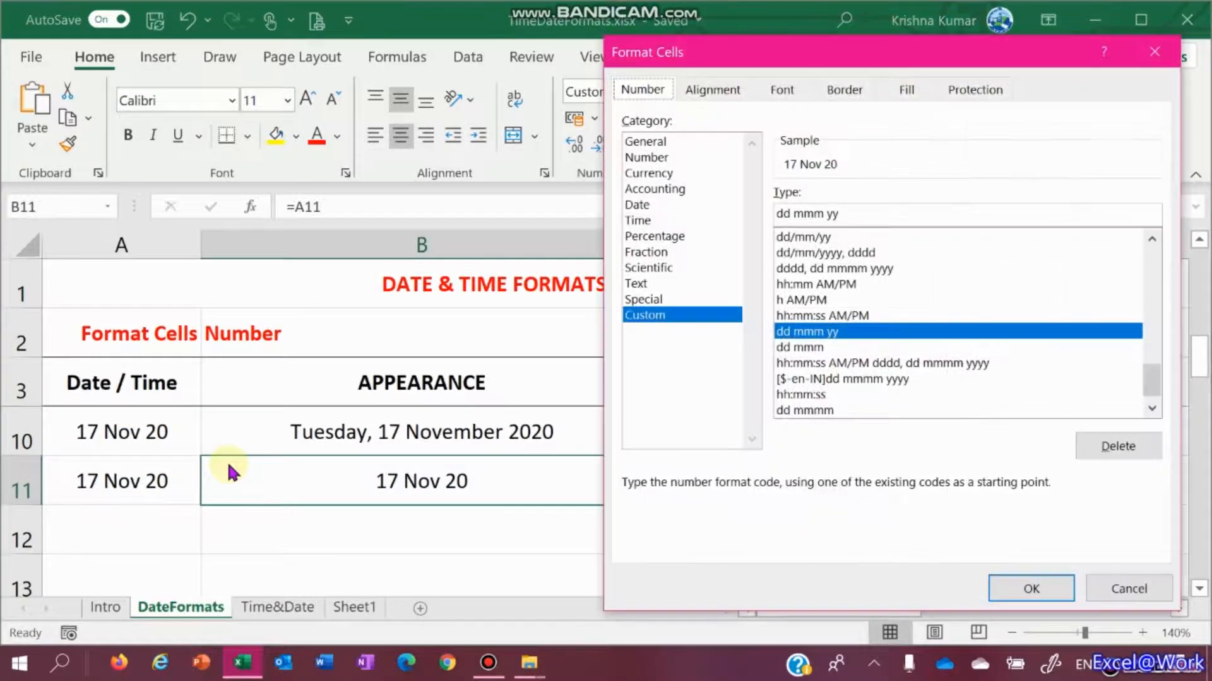
click(843, 215)
key(BackSpace)
key(BackSpace)
key(BackSpace)
key(BackSpace)
key(BackSpace)
key(BackSpace)
key(BackSpace)
key(BackSpace)
key(BackSpace)
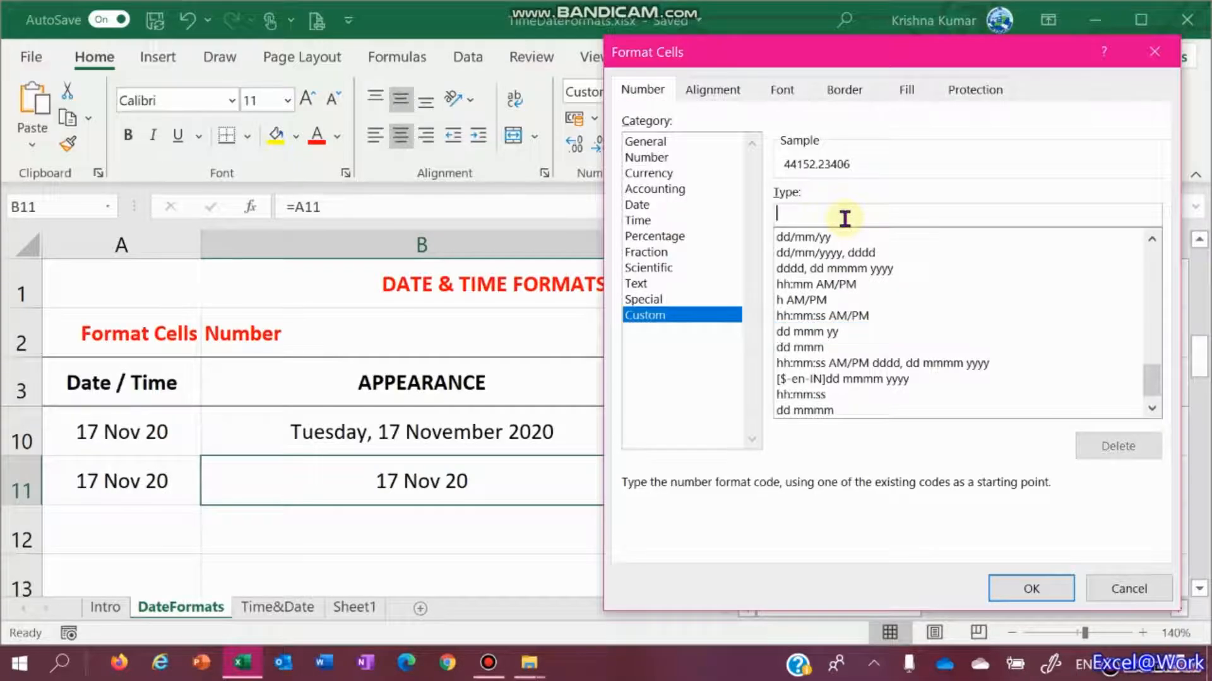
text(h)
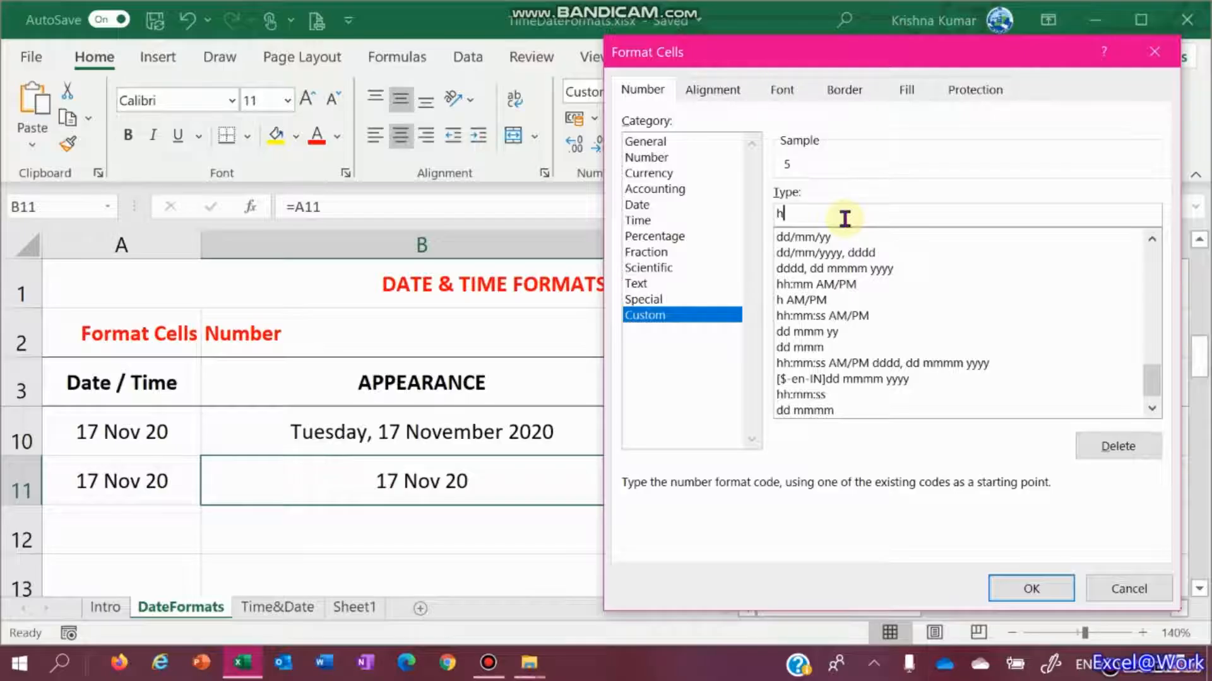
text(h am)
text(/pm)
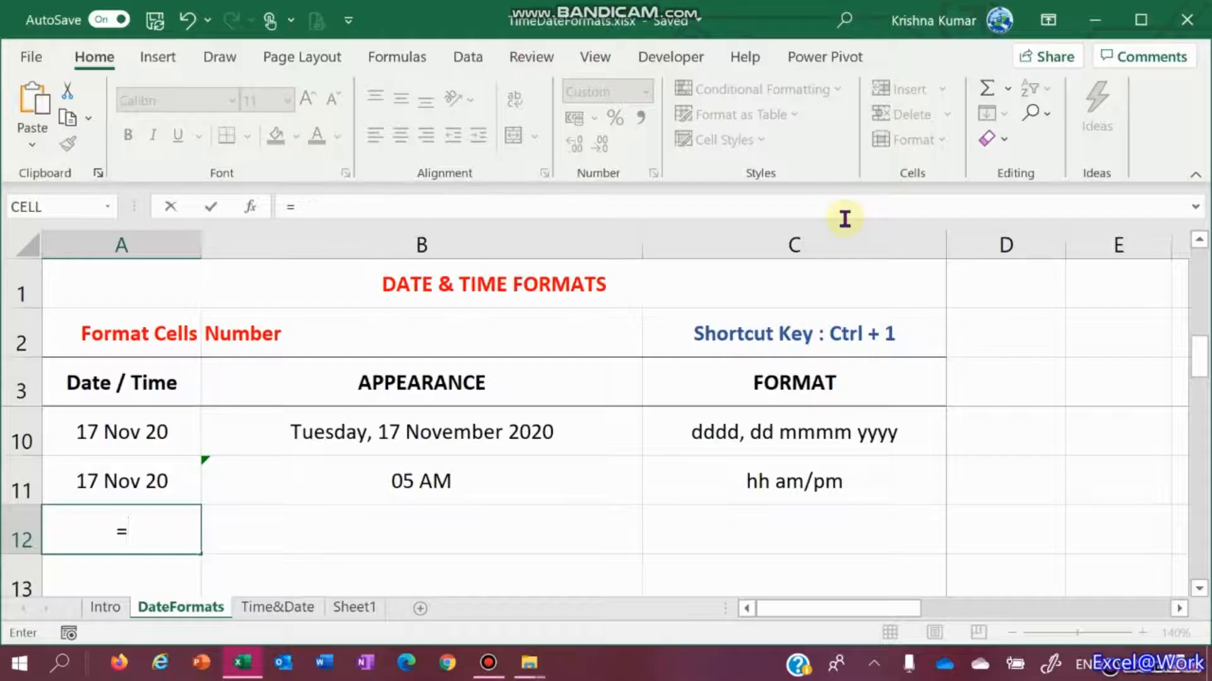
Copy the linked date formula from A11 into cells A12 through A17
key(Up)
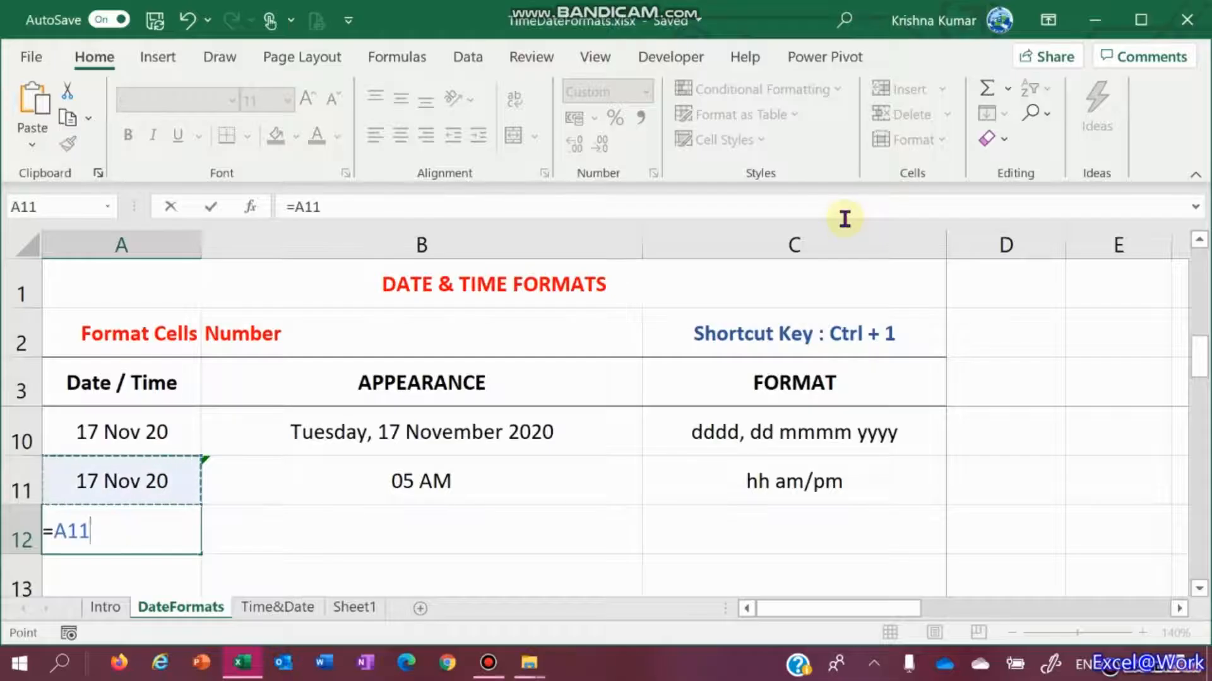
key(Escape)
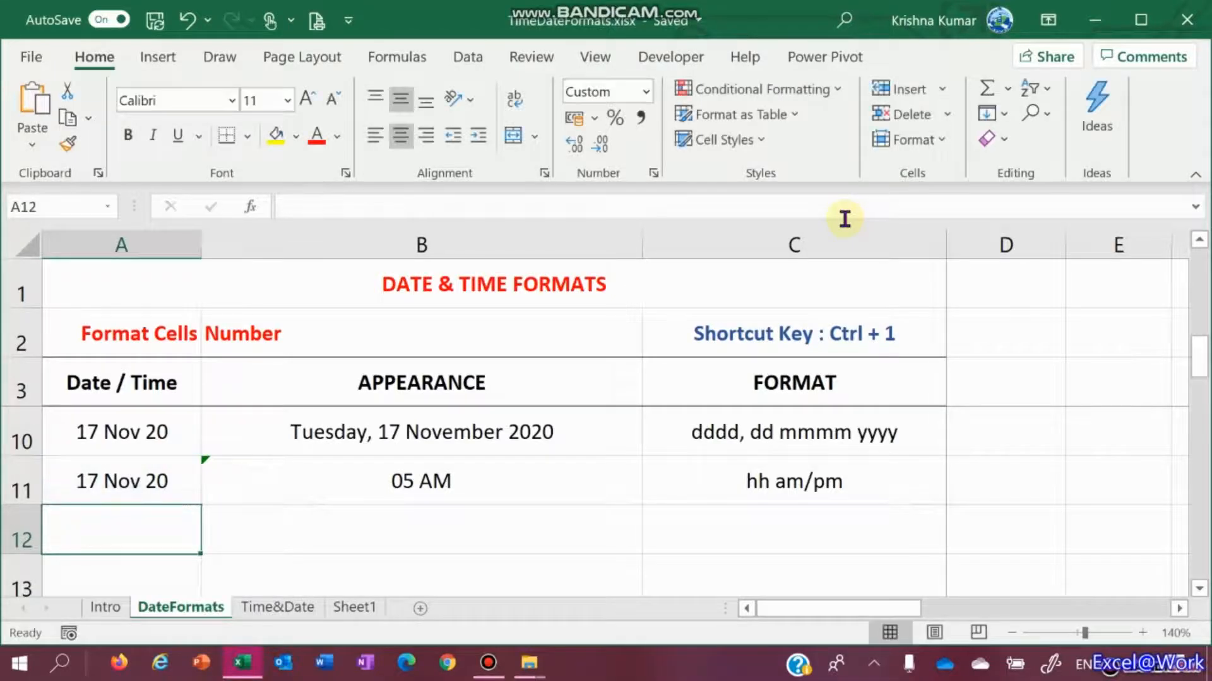
key(Up)
key(Down)
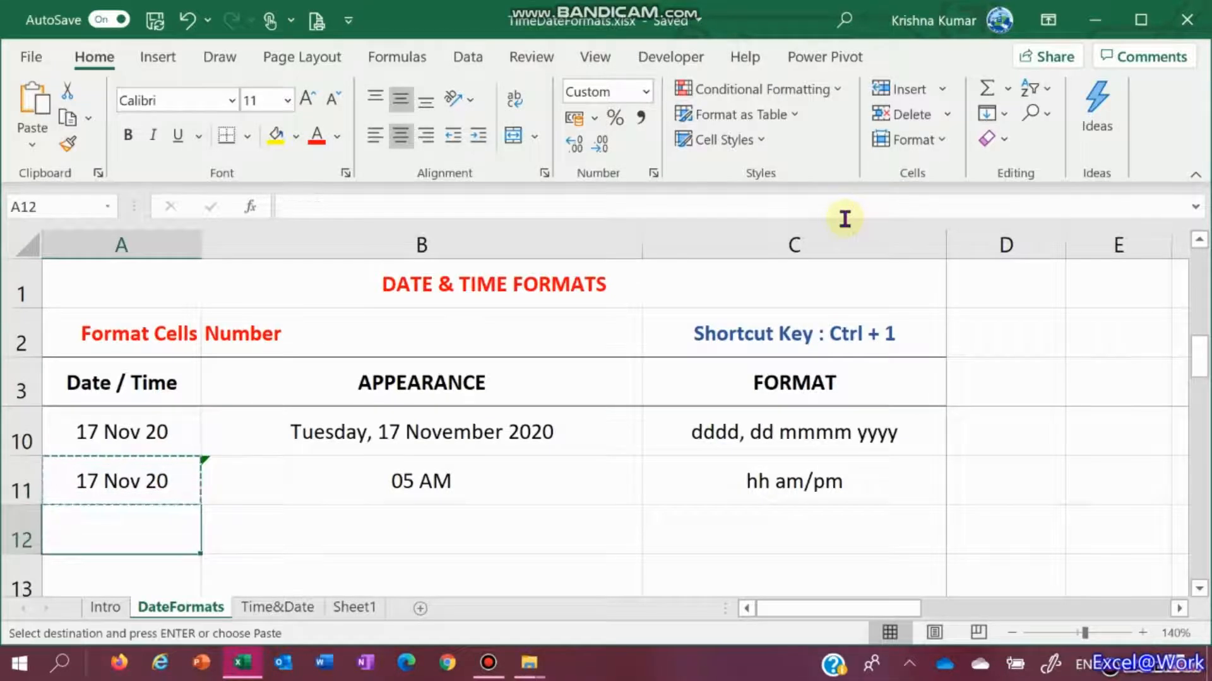
key(shift+Down)
key(shift+Down)
key(shift+Down)
key(shift+Down)
key(shift+Down)
key(Return)
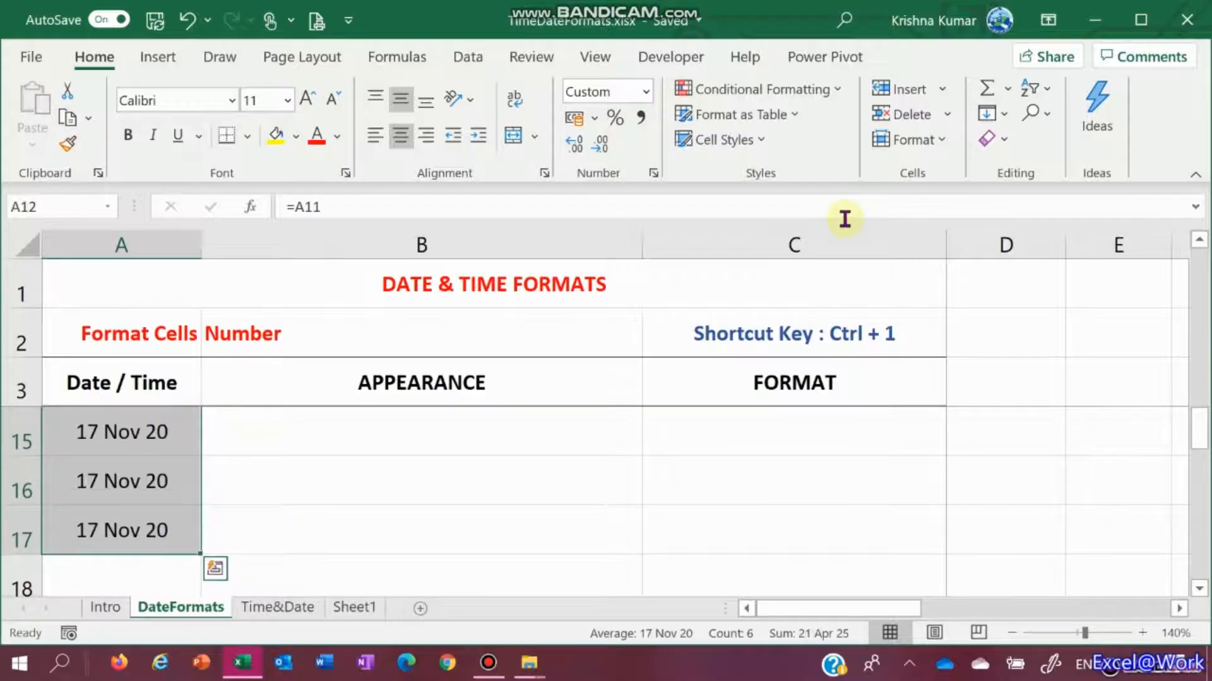